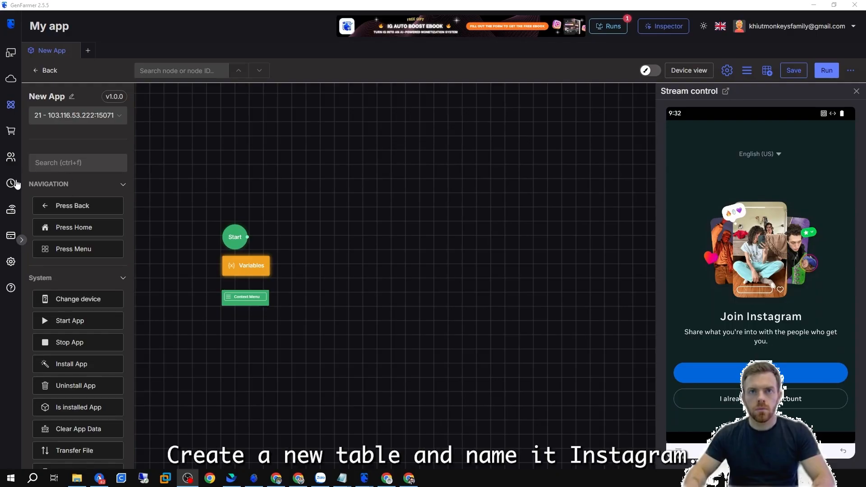
# Create a new account table and rename it Instagram.
pyautogui.click(11, 157)
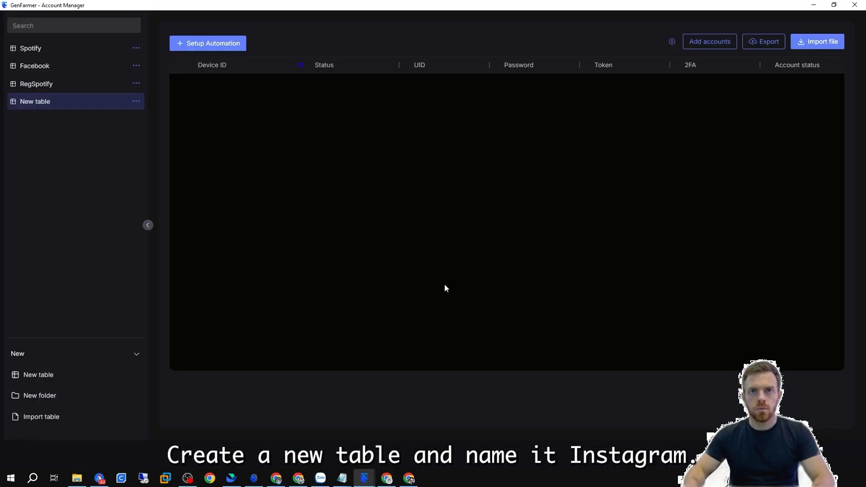
pyautogui.click(68, 378)
pyautogui.click(135, 118)
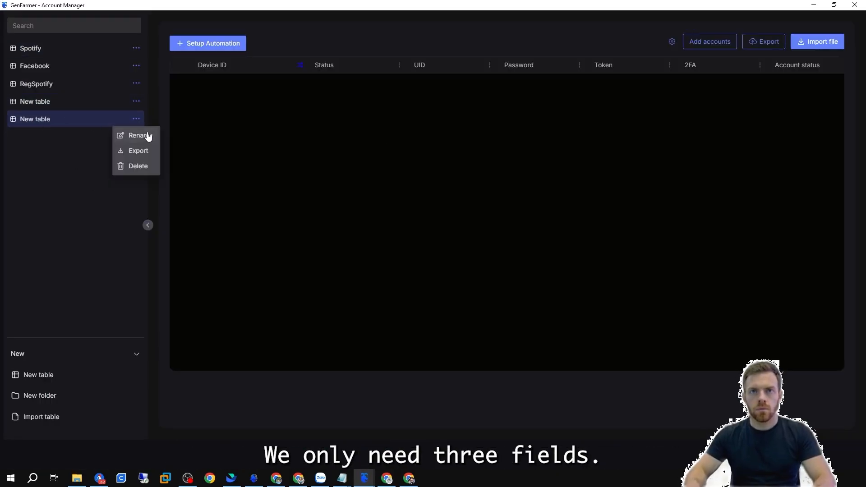
pyautogui.click(145, 135)
pyautogui.write('Instagram')
pyautogui.press('Return')
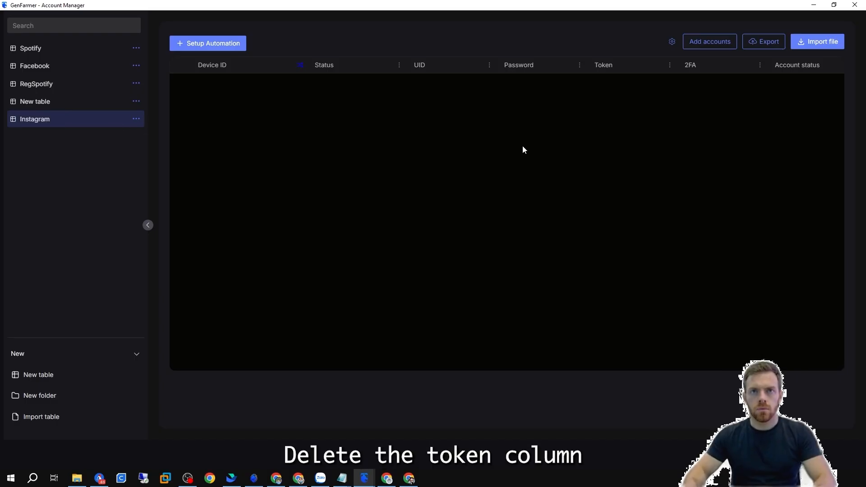
# Delete the Token field from the table's custom fields.
pyautogui.click(672, 42)
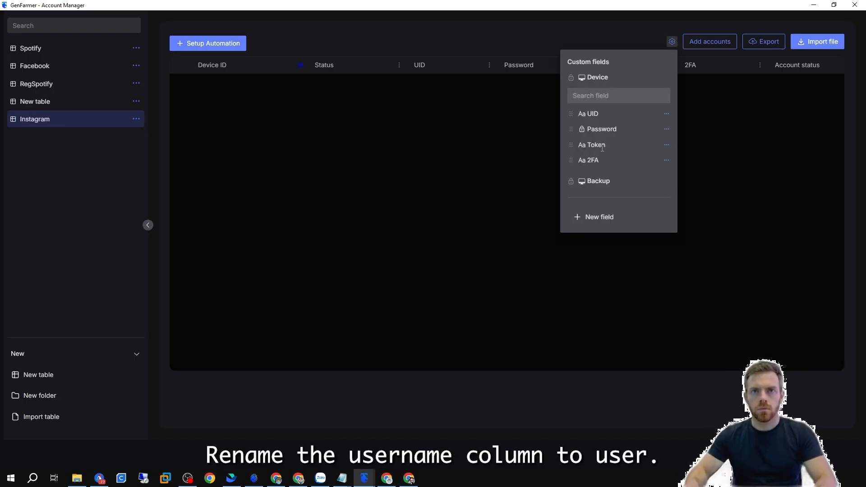
pyautogui.click(666, 145)
pyautogui.click(694, 154)
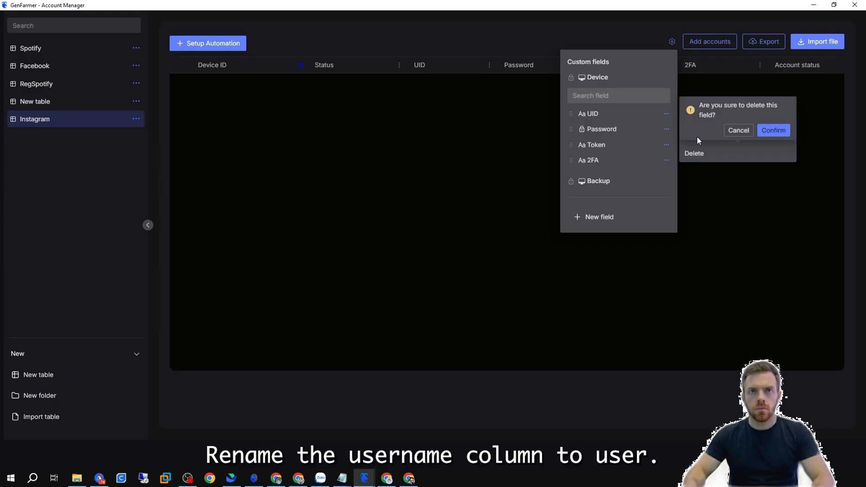
pyautogui.click(771, 130)
# Rename the UID field to User.
pyautogui.click(667, 114)
pyautogui.click(697, 105)
pyautogui.doubleClick(722, 64)
pyautogui.write('User')
pyautogui.click(769, 82)
# Add two accounts by pasting their credentials with a custom User | Password | 2FA format.
pyautogui.click(718, 41)
pyautogui.click(718, 41)
pyautogui.click(279, 256)
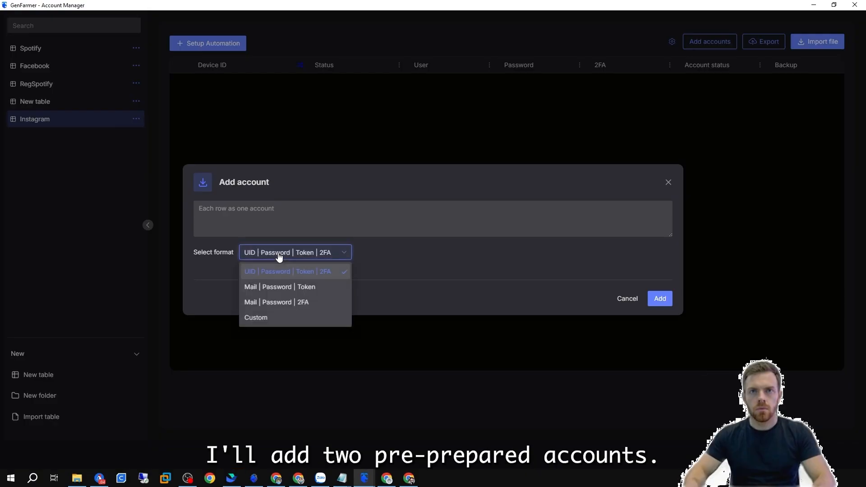
pyautogui.click(279, 318)
pyautogui.click(217, 263)
pyautogui.click(216, 287)
pyautogui.click(278, 263)
pyautogui.click(266, 297)
pyautogui.click(338, 263)
pyautogui.click(338, 314)
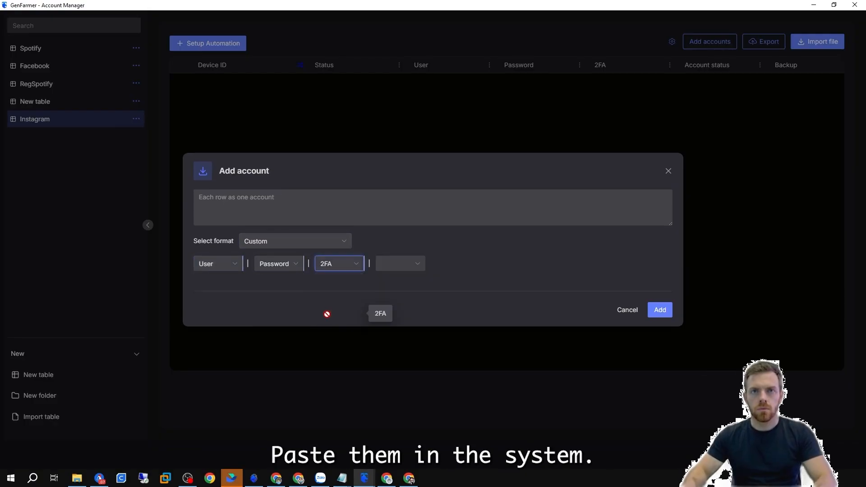
pyautogui.hotkey('ctrl', 'v')
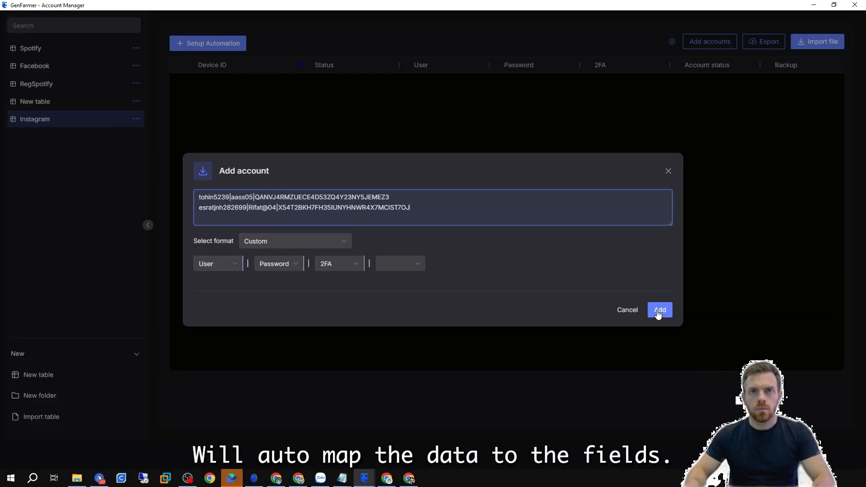
pyautogui.click(659, 309)
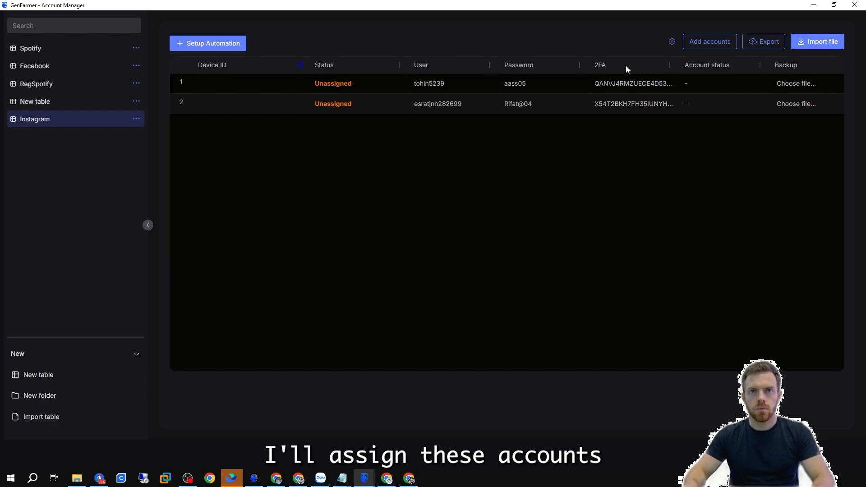
# Assign device 21 to the first account and device 22 to the second account.
pyautogui.click(250, 84)
pyautogui.scroll(-5, 251, 180)
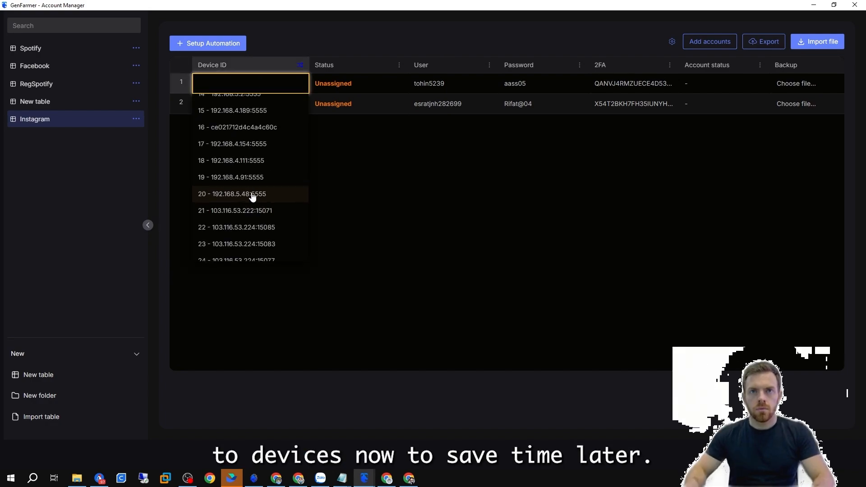
pyautogui.click(213, 211)
pyautogui.click(255, 108)
pyautogui.click(236, 248)
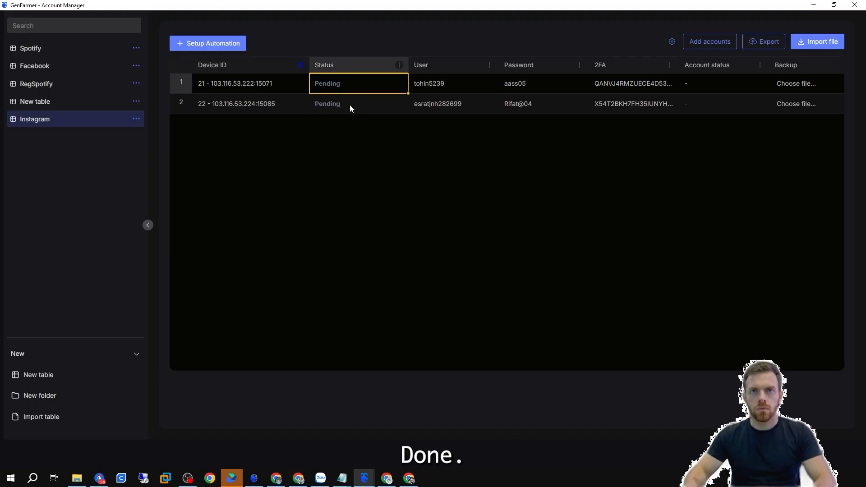
# Switch back to the automation editor, select device 21 for the app, and open the device view.
pyautogui.click(364, 478)
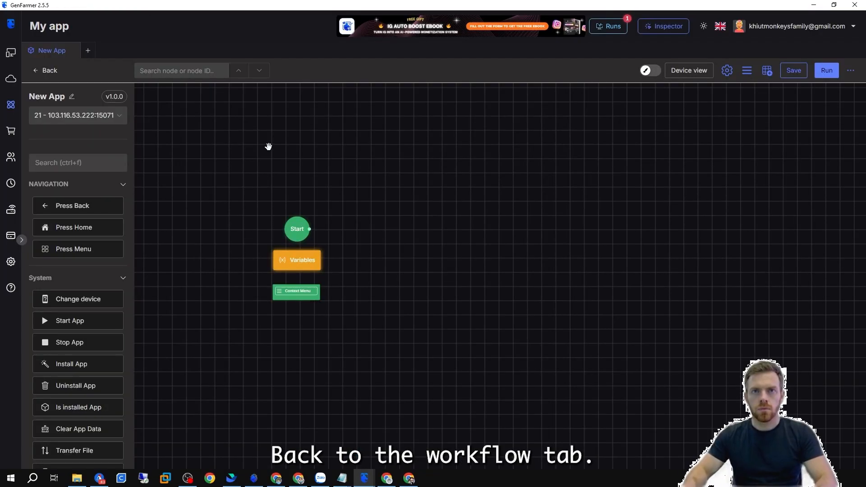
pyautogui.moveTo(571, 196); pyautogui.dragTo(494, 235)
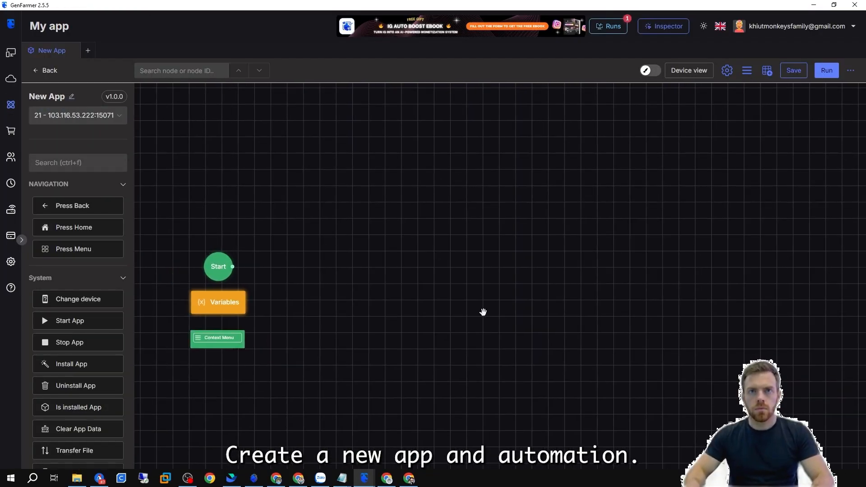
pyautogui.click(88, 116)
pyautogui.scroll(2, 91, 171)
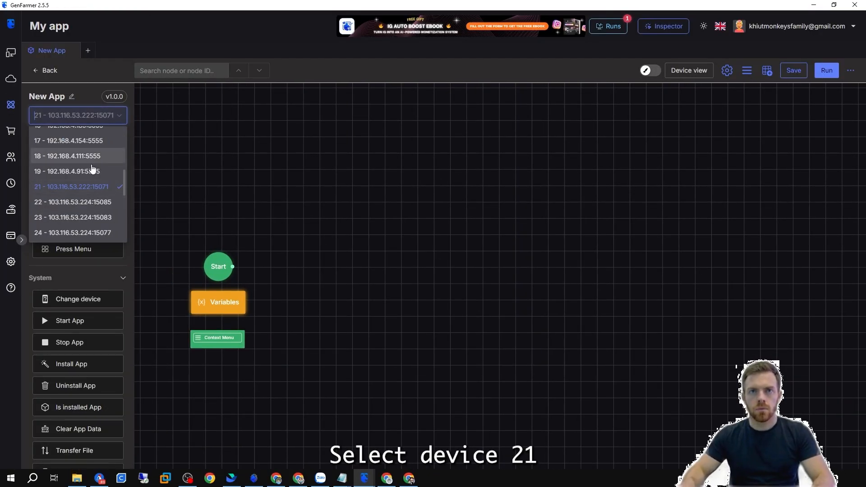
pyautogui.click(54, 187)
pyautogui.click(690, 71)
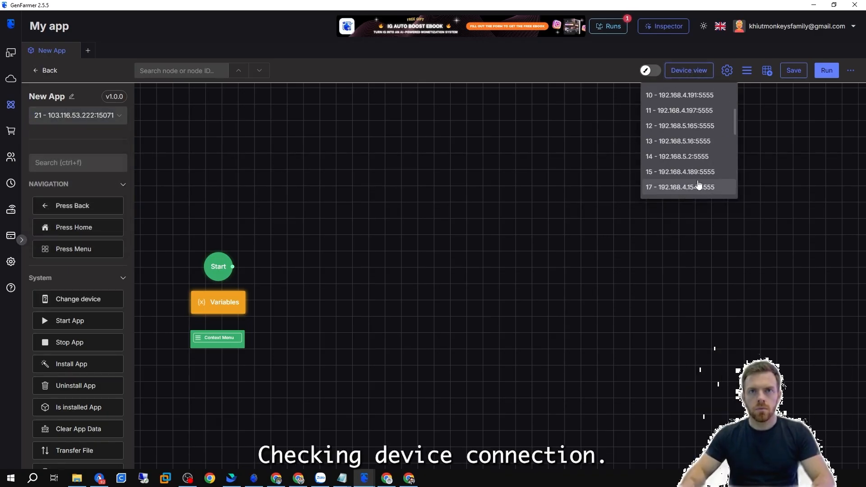
pyautogui.click(702, 186)
# Add an Is installed App node to the canvas and connect it after Start.
pyautogui.moveTo(290, 276); pyautogui.dragTo(345, 202)
pyautogui.scroll(2, 334, 169)
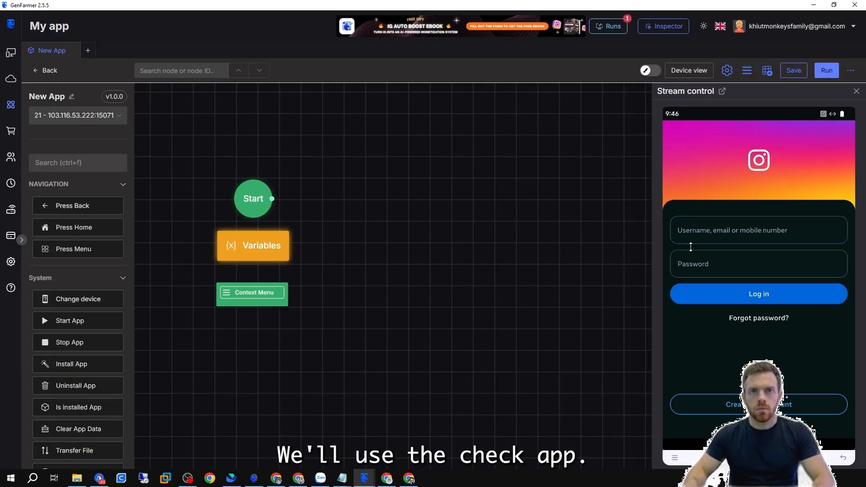
pyautogui.moveTo(80, 411); pyautogui.dragTo(348, 255)
pyautogui.moveTo(348, 256); pyautogui.dragTo(343, 198)
pyautogui.moveTo(271, 198); pyautogui.dragTo(312, 199)
pyautogui.doubleClick(333, 196)
pyautogui.moveTo(333, 170); pyautogui.dragTo(291, 169)
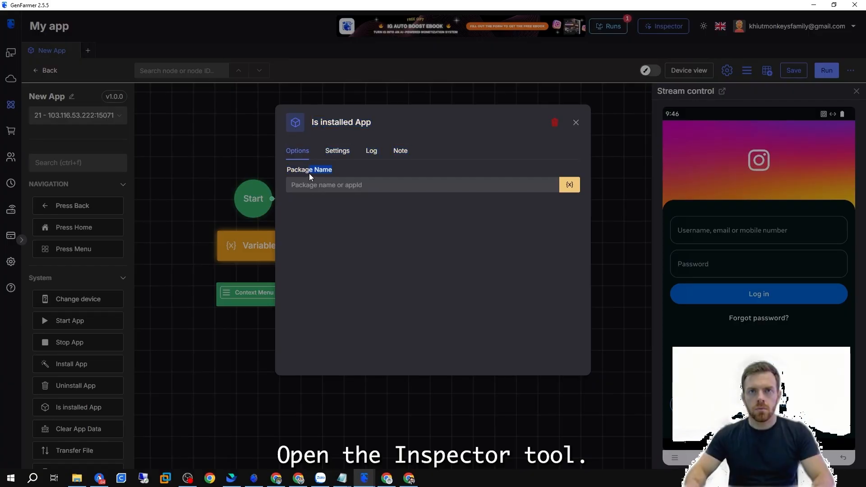
pyautogui.click(576, 122)
# Open the Inspector and examine the Log in button's properties on the mirrored screen.
pyautogui.click(662, 26)
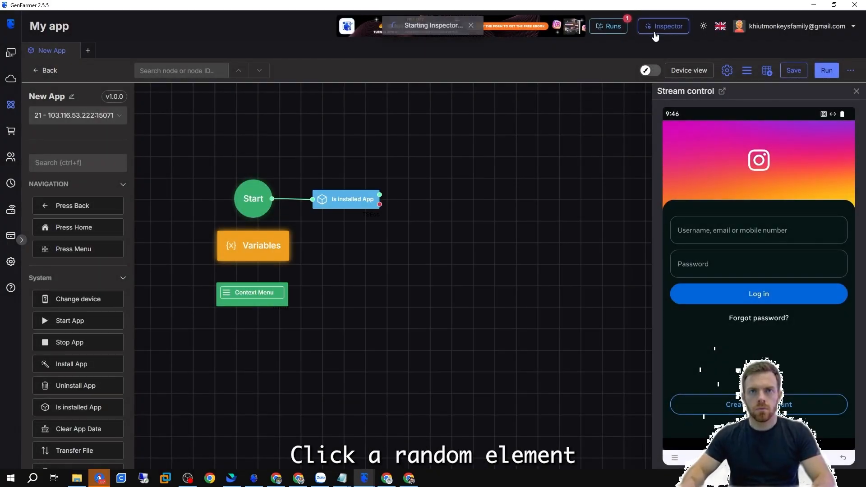
pyautogui.click(249, 74)
pyautogui.click(249, 119)
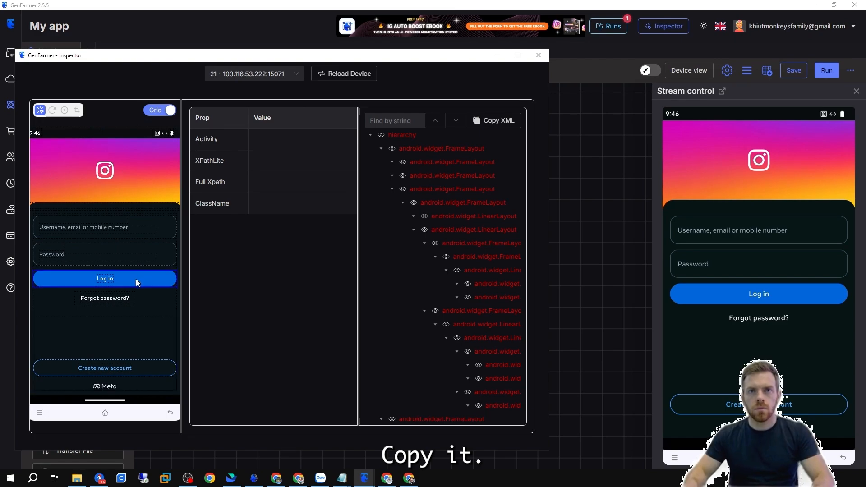
pyautogui.click(103, 278)
pyautogui.doubleClick(281, 226)
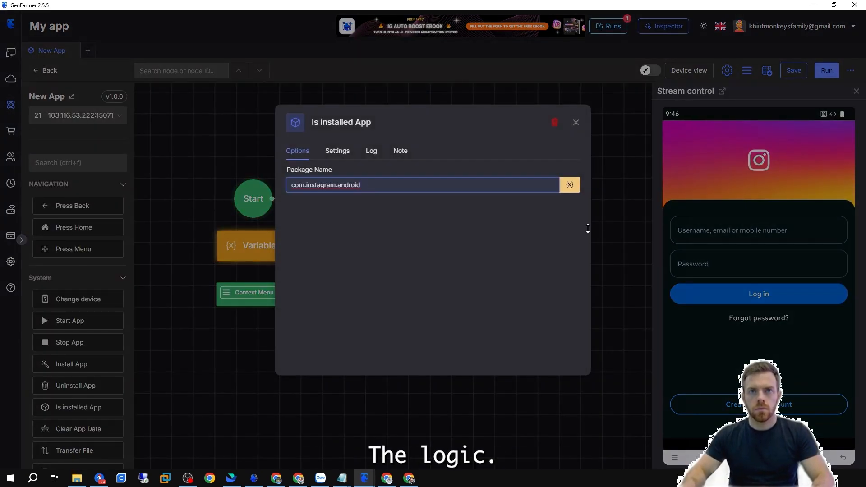
pyautogui.click(597, 233)
# Add a Start App node on the installed branch and an Install App node on the not-installed branch.
pyautogui.scroll(2, 323, 157)
pyautogui.moveTo(70, 320); pyautogui.dragTo(392, 231)
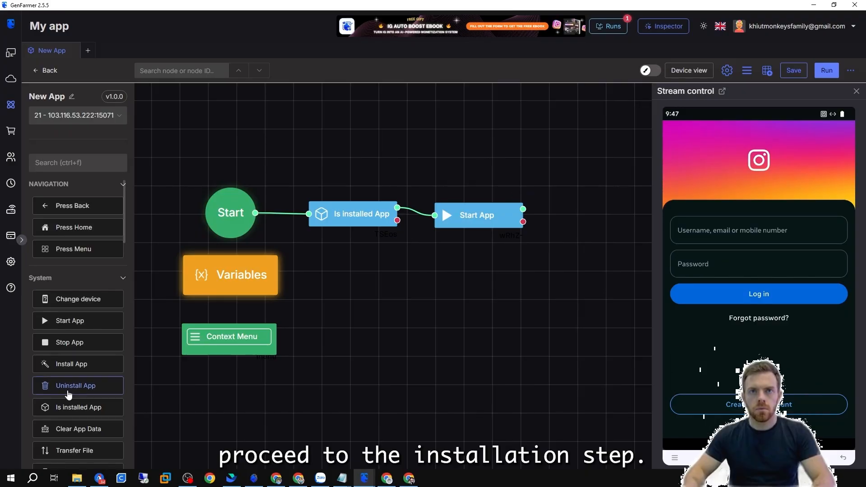
pyautogui.moveTo(75, 370); pyautogui.dragTo(356, 258)
pyautogui.doubleClick(359, 260)
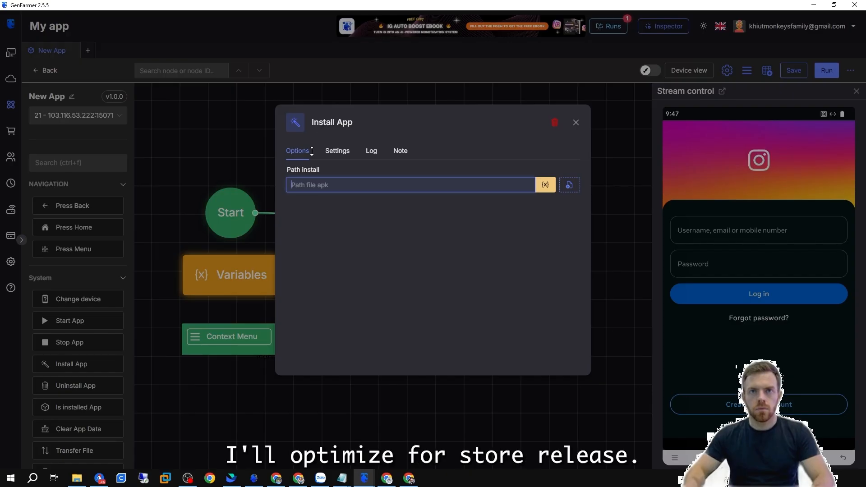
# Open the Variables node and remove the existing ApkInstagram variable.
pyautogui.click(230, 291)
pyautogui.click(230, 291)
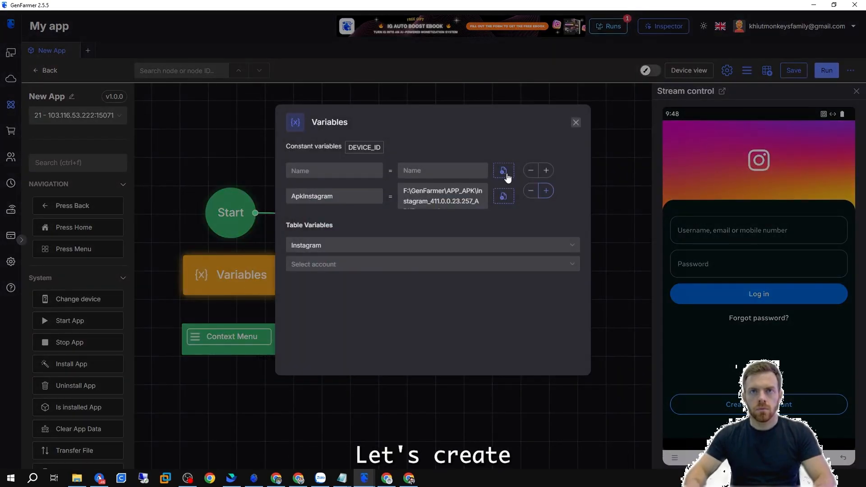
pyautogui.click(532, 191)
pyautogui.click(599, 131)
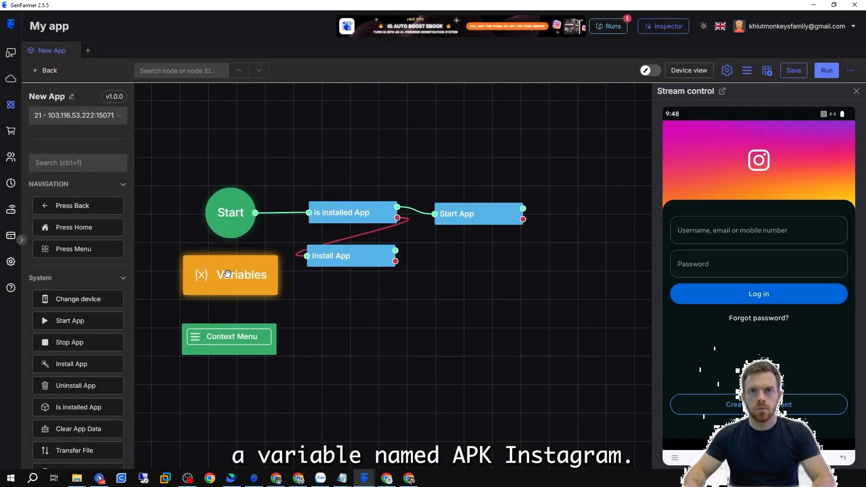
# Create a variable APKINSTAGRAM pointing to the local Instagram APK file.
pyautogui.click(230, 274)
pyautogui.click(545, 170)
pyautogui.click(341, 191)
pyautogui.write('APKINS')
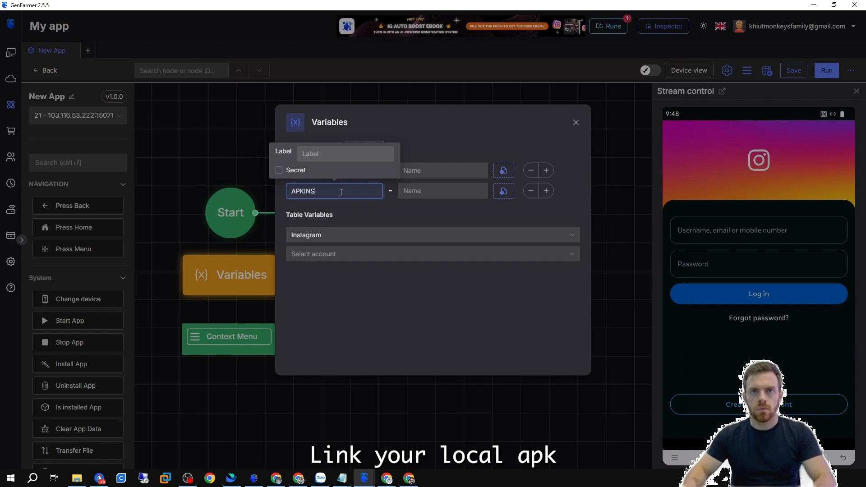
pyautogui.write('TAGRAM')
pyautogui.click(503, 190)
pyautogui.click(244, 237)
pyautogui.click(367, 310)
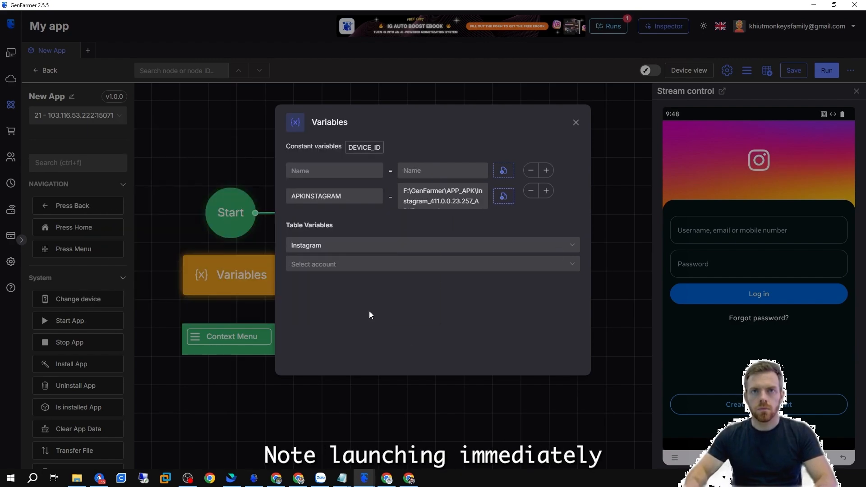
pyautogui.click(615, 218)
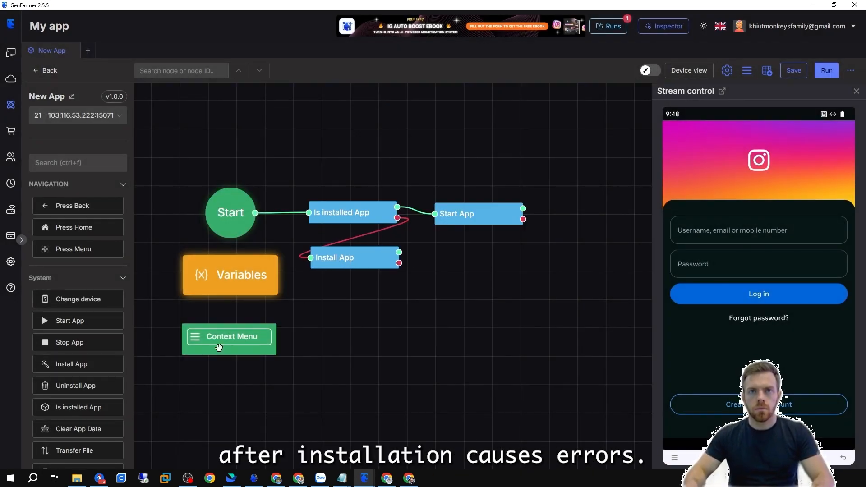
# Search for Sleep and add a Sleep node below Install App.
pyautogui.scroll(-3, 87, 226)
pyautogui.click(71, 162)
pyautogui.write('sl')
pyautogui.moveTo(64, 205); pyautogui.dragTo(385, 298)
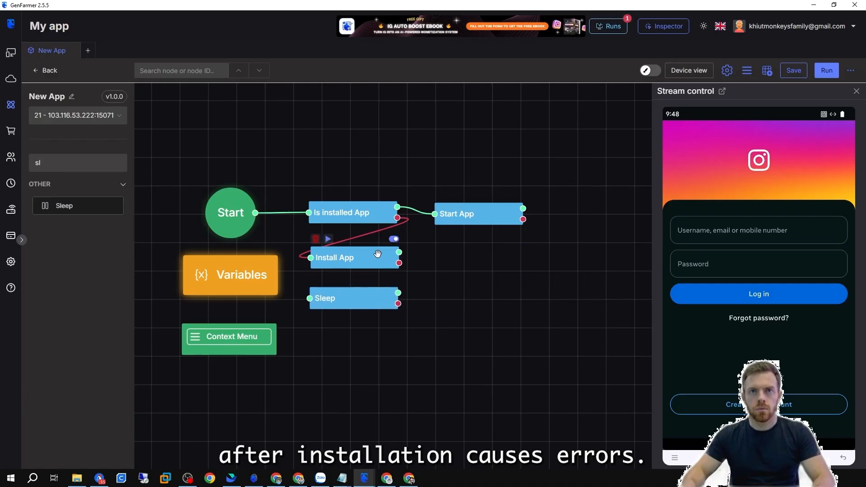
pyautogui.click(394, 253)
pyautogui.press('Escape')
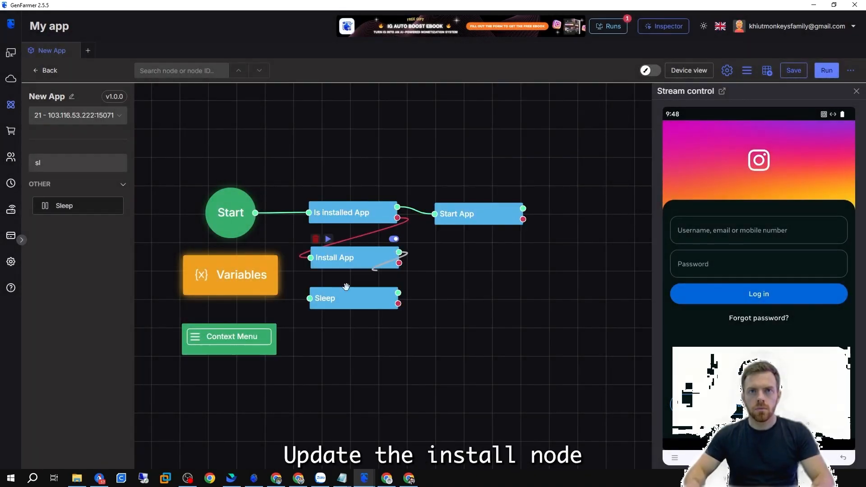
# Set the Install App node's install path to the APKINSTAGRAM variable.
pyautogui.click(356, 257)
pyautogui.click(545, 184)
pyautogui.scroll(-1, 544, 261)
pyautogui.click(542, 303)
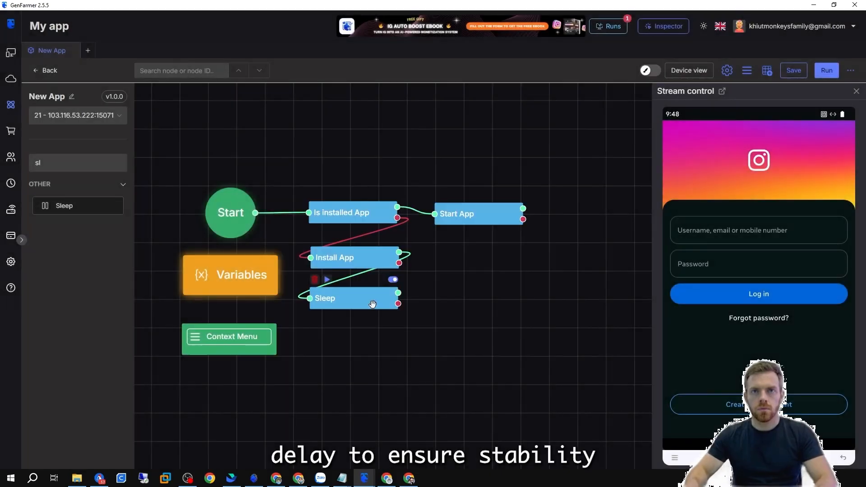
# Set the Sleep node to a random delay with 7 seconds as the upper bound.
pyautogui.click(324, 296)
pyautogui.click(340, 173)
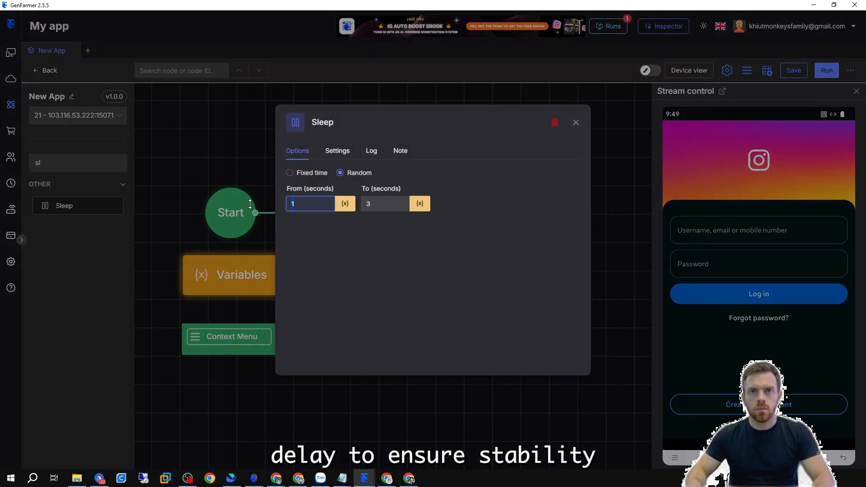
pyautogui.click(380, 203)
pyautogui.moveTo(379, 201); pyautogui.dragTo(346, 203)
pyautogui.write('7')
pyautogui.click(603, 245)
# Connect Install App to Sleep and Sleep to Start App.
pyautogui.moveTo(447, 238); pyautogui.dragTo(434, 214)
pyautogui.moveTo(483, 262); pyautogui.dragTo(506, 278)
pyautogui.scroll(2, 461, 300)
# Clear all recent apps on the mirrored device.
pyautogui.click(674, 458)
pyautogui.moveTo(674, 270); pyautogui.dragTo(715, 258)
pyautogui.click(700, 272)
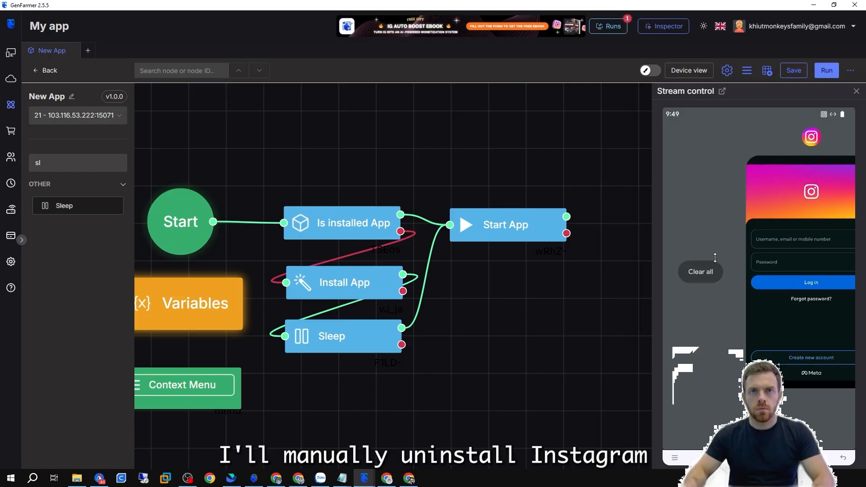
# Uninstall Instagram from the mirrored device and run the automation.
pyautogui.moveTo(733, 360); pyautogui.dragTo(750, 192)
pyautogui.click(755, 332)
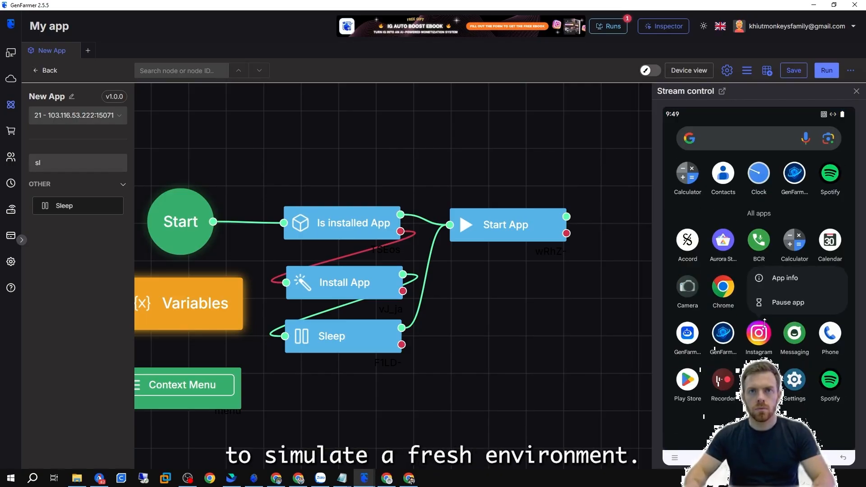
pyautogui.click(779, 278)
pyautogui.click(780, 288)
pyautogui.click(820, 303)
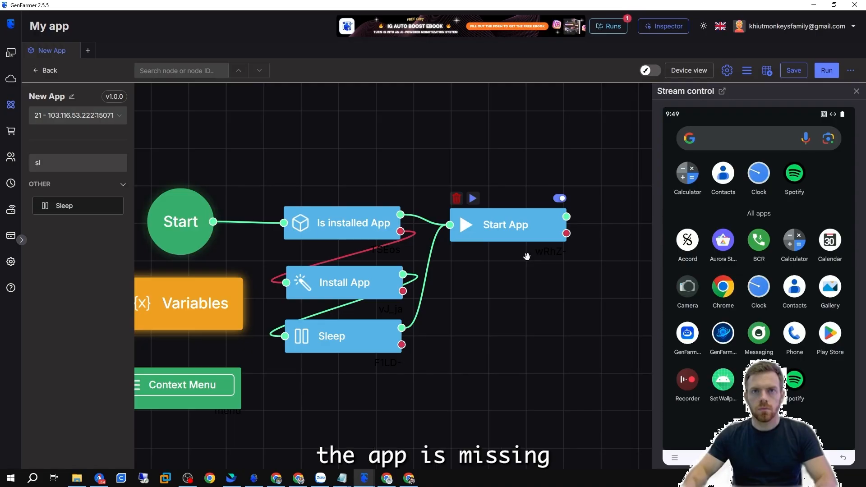
pyautogui.click(826, 70)
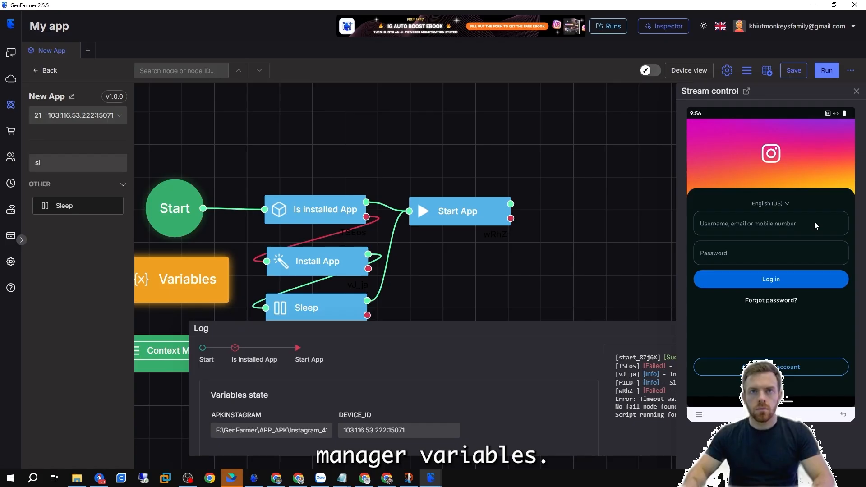
# In the Variables node, select the Instagram table and its first account as table variables.
pyautogui.click(173, 272)
pyautogui.click(348, 245)
pyautogui.click(306, 309)
pyautogui.click(334, 263)
pyautogui.click(490, 284)
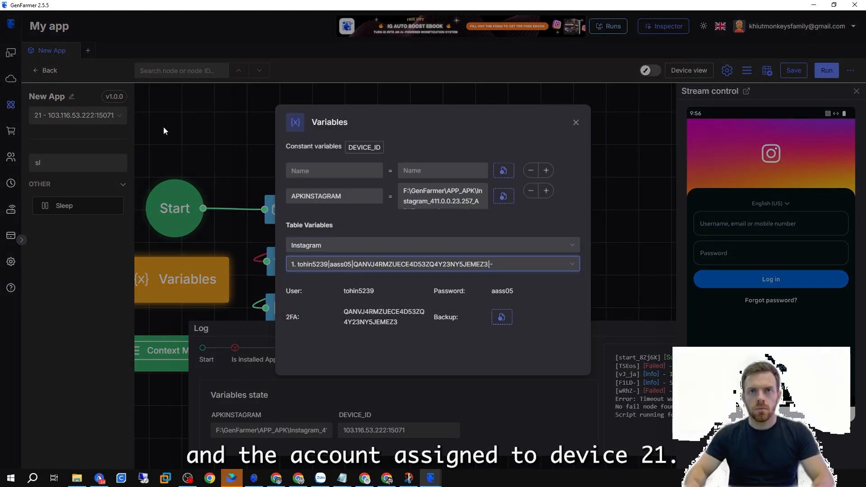
pyautogui.moveTo(286, 291); pyautogui.dragTo(302, 291)
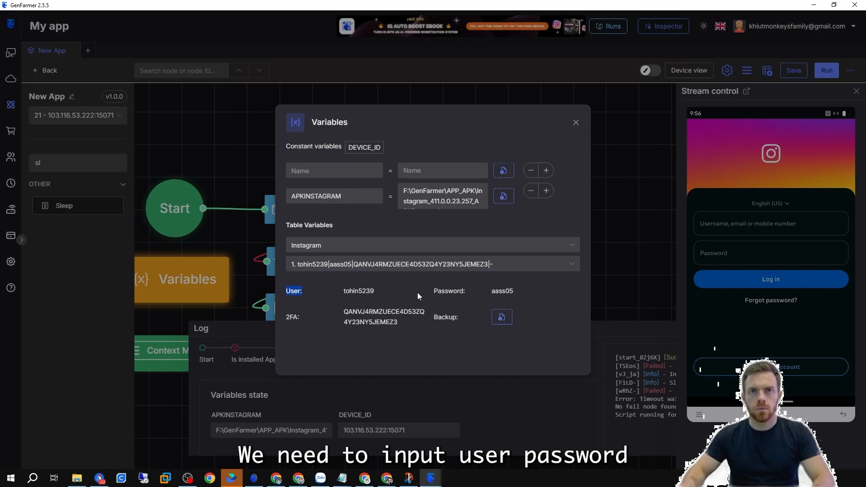
# Add a Touch node to the canvas and connect Start App's success output to it.
pyautogui.click(607, 271)
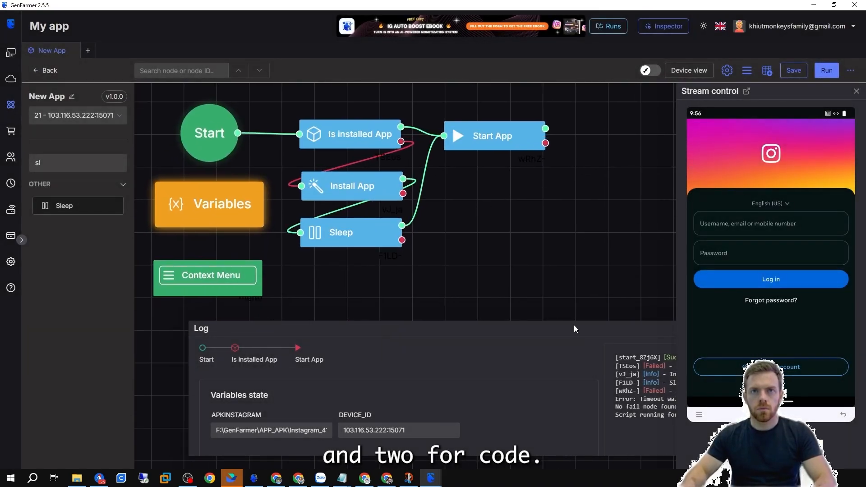
pyautogui.moveTo(575, 315); pyautogui.dragTo(571, 367)
pyautogui.click(117, 164)
pyautogui.write('cl')
pyautogui.press('BackSpace')
pyautogui.press('BackSpace')
pyautogui.write('t')
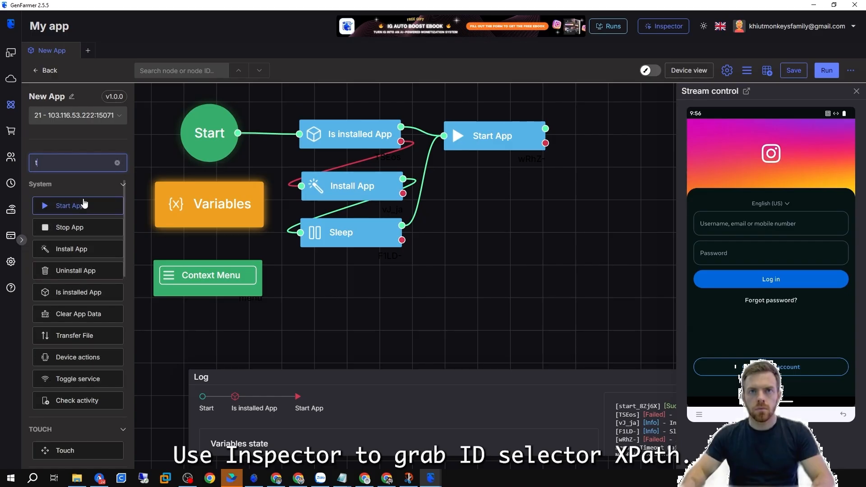
pyautogui.scroll(-3, 76, 270)
pyautogui.moveTo(68, 359); pyautogui.dragTo(491, 181)
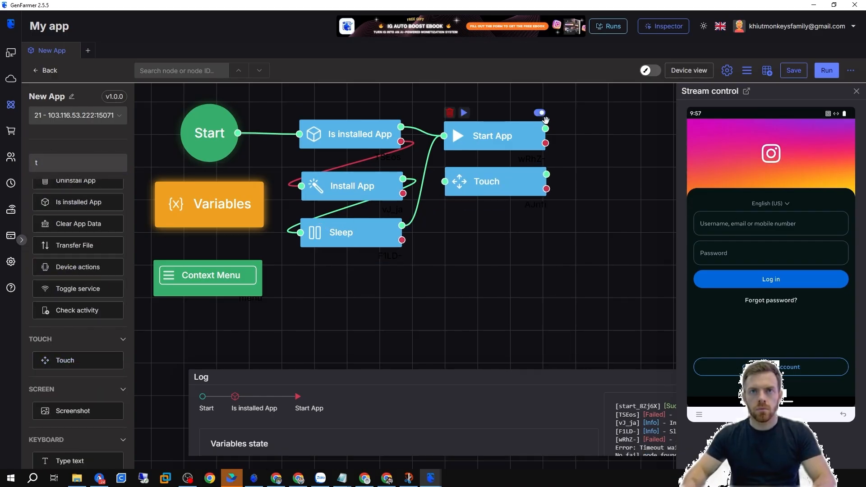
pyautogui.moveTo(545, 128); pyautogui.dragTo(444, 181)
# Add a Type text node on the username field selector and set its text to the table's User field.
pyautogui.doubleClick(487, 182)
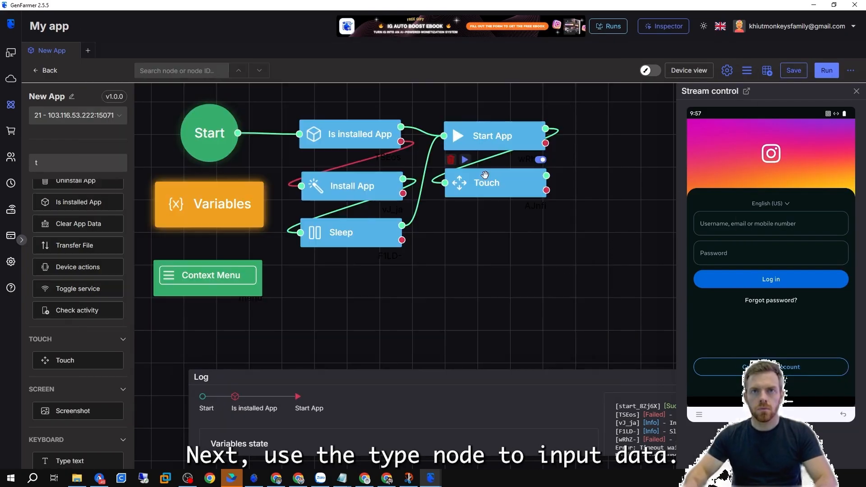
pyautogui.doubleClick(484, 177)
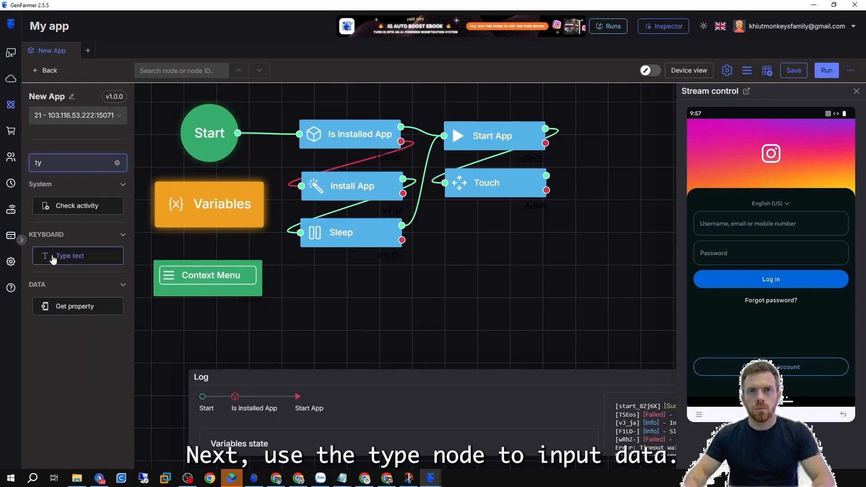
pyautogui.moveTo(70, 255); pyautogui.dragTo(478, 229)
pyautogui.doubleClick(478, 229)
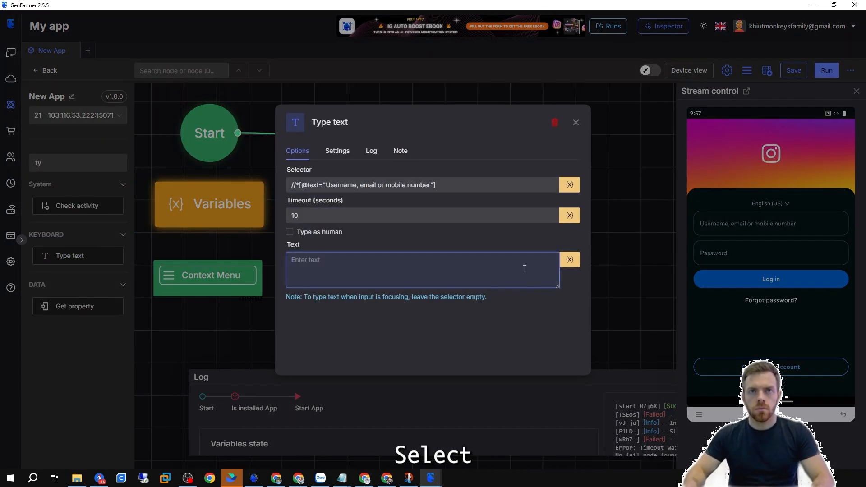
pyautogui.click(570, 259)
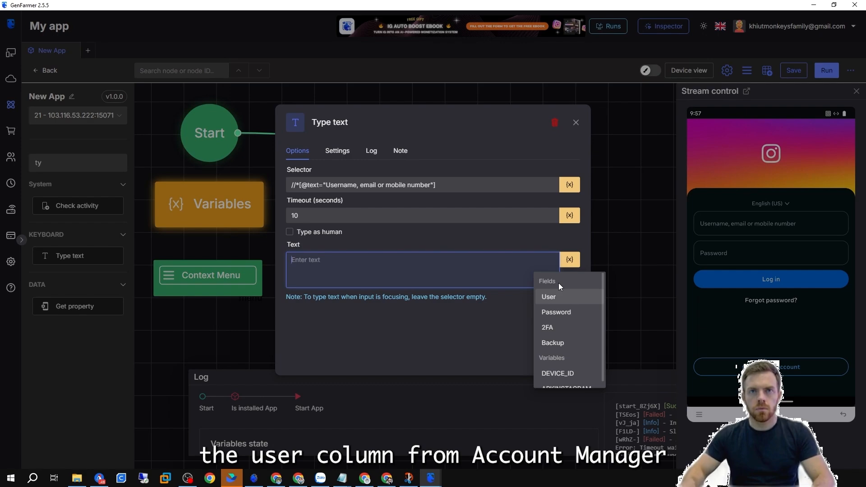
pyautogui.click(567, 297)
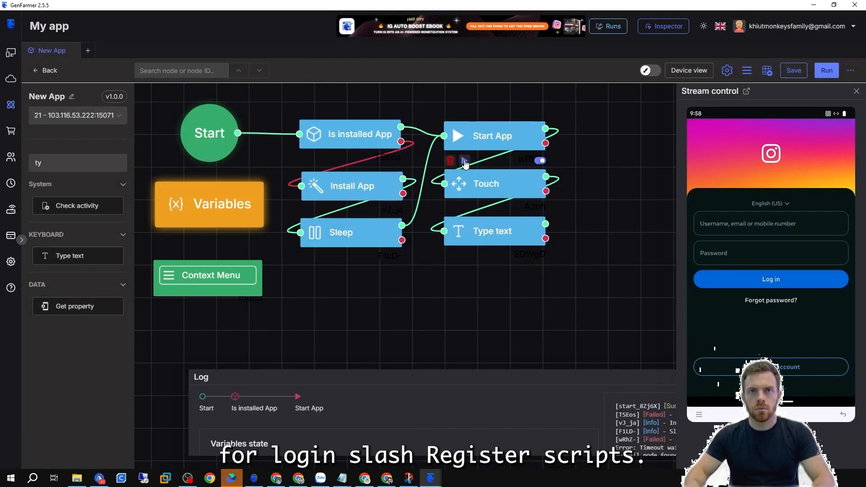
pyautogui.click(464, 161)
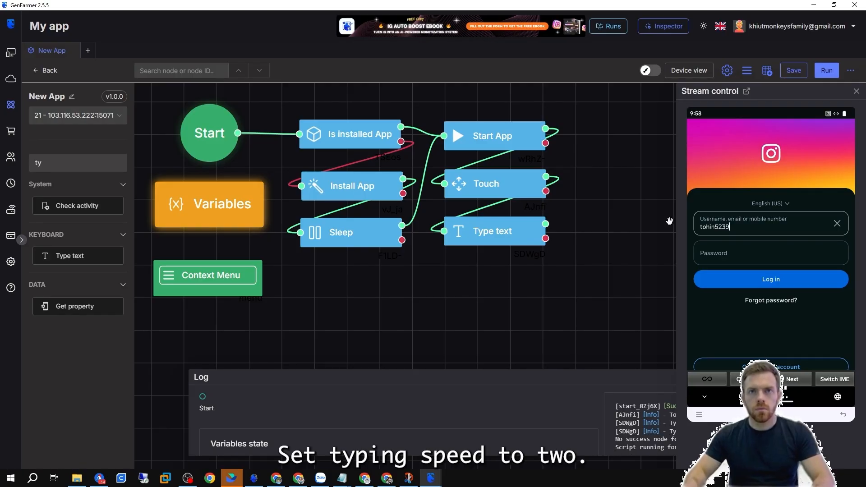
# Enable Type as human on the username Type text node and set its speed to 2.
pyautogui.click(495, 231)
pyautogui.click(290, 231)
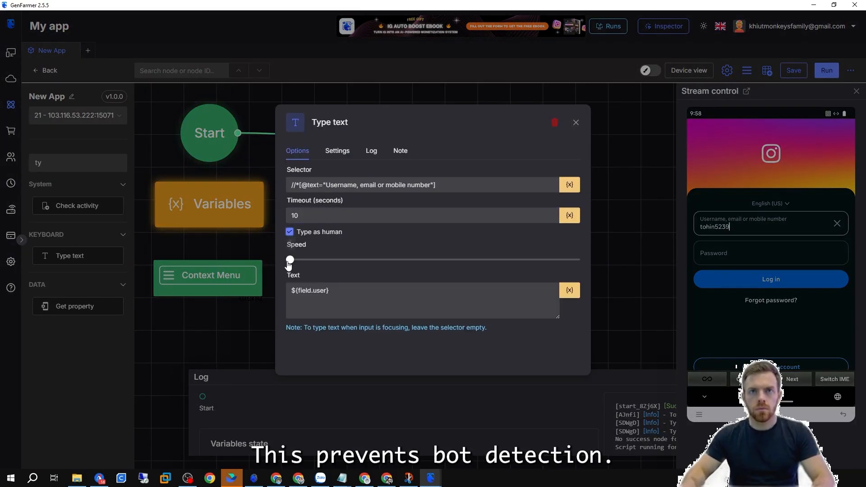
pyautogui.click(728, 231)
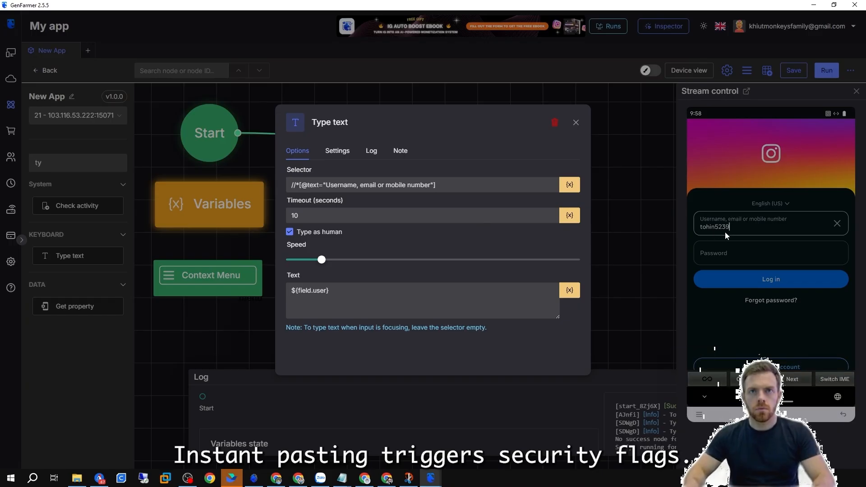
pyautogui.click(607, 221)
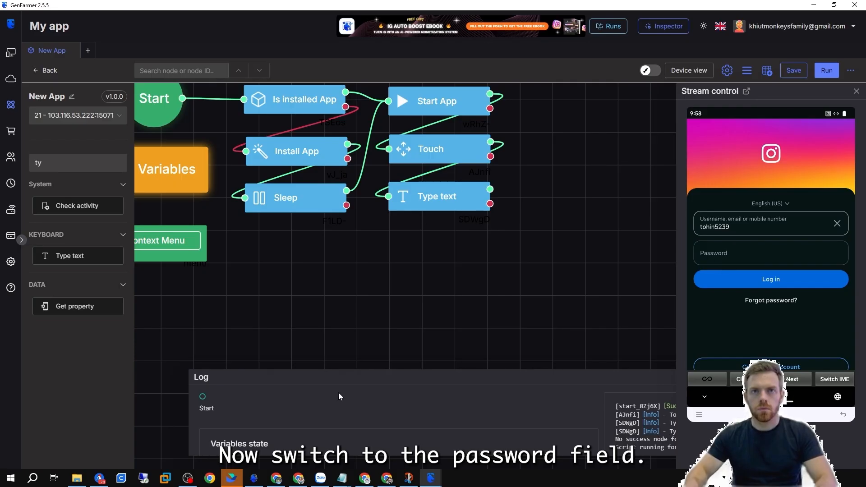
# Copy the password field's XPath in the Inspector and set it as the XPath of a duplicated Touch node.
pyautogui.click(431, 477)
pyautogui.click(508, 441)
pyautogui.click(119, 243)
pyautogui.click(355, 141)
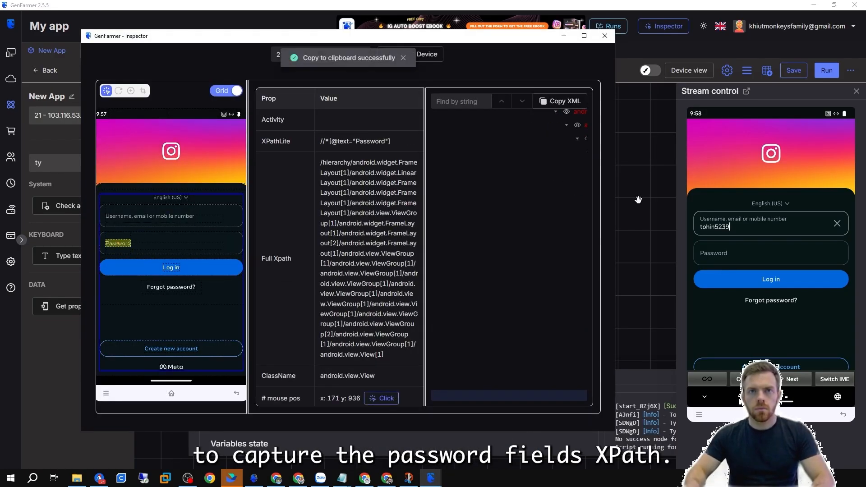
pyautogui.click(633, 202)
pyautogui.rightClick(421, 150)
pyautogui.click(464, 176)
pyautogui.moveTo(435, 240); pyautogui.dragTo(429, 253)
pyautogui.doubleClick(429, 253)
pyautogui.click(443, 221)
pyautogui.hotkey('ctrl', 'a')
pyautogui.hotkey('ctrl', 'v')
# Review the new Touch node's Settings and Options tabs.
pyautogui.click(338, 150)
pyautogui.click(297, 151)
pyautogui.click(338, 150)
pyautogui.click(297, 153)
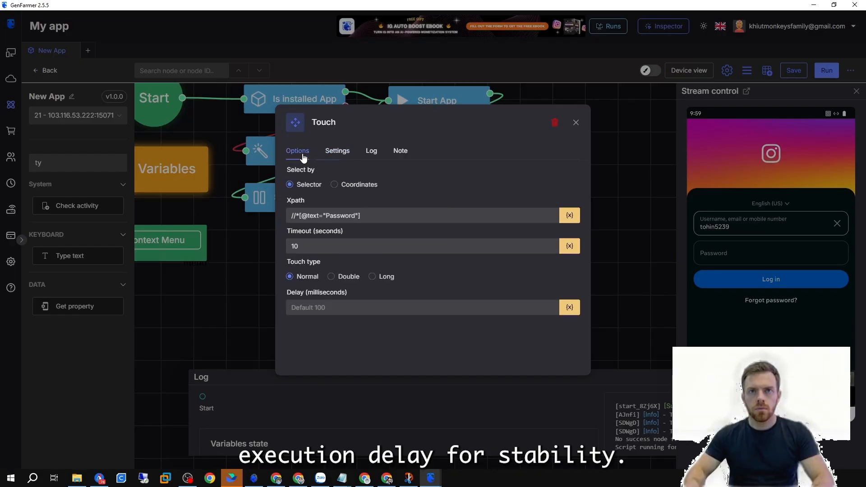
pyautogui.click(337, 151)
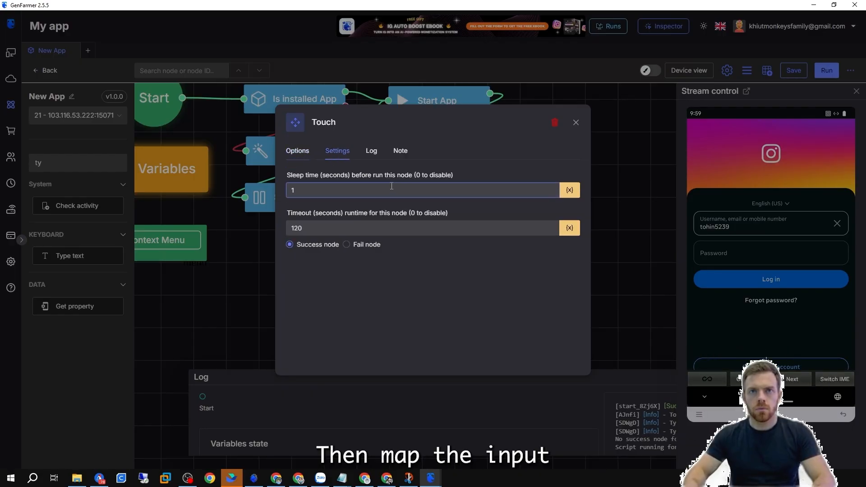
pyautogui.click(303, 151)
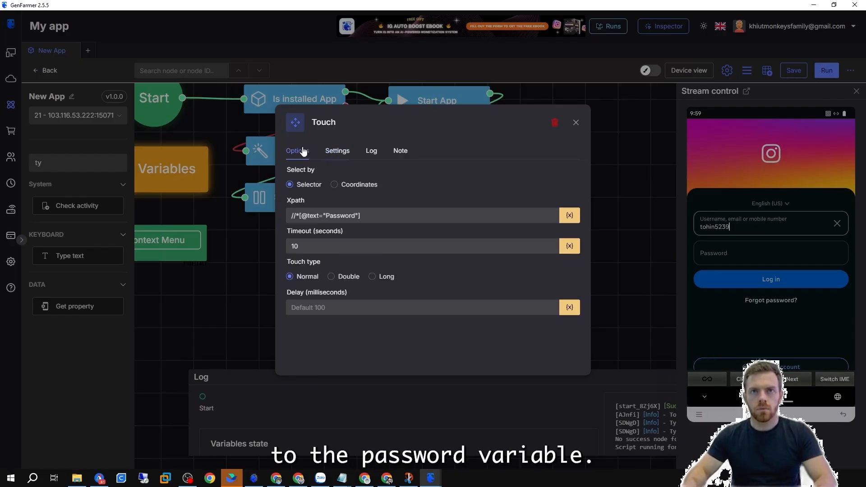
pyautogui.click(674, 227)
# Duplicate the Type text node for the password entry, clear its text, and chain it after the password Touch node.
pyautogui.rightClick(447, 195)
pyautogui.click(470, 224)
pyautogui.moveTo(464, 286); pyautogui.dragTo(427, 295)
pyautogui.doubleClick(428, 296)
pyautogui.hotkey('ctrl', 'a')
pyautogui.press('BackSpace')
pyautogui.click(608, 284)
pyautogui.moveTo(490, 189); pyautogui.dragTo(536, 213)
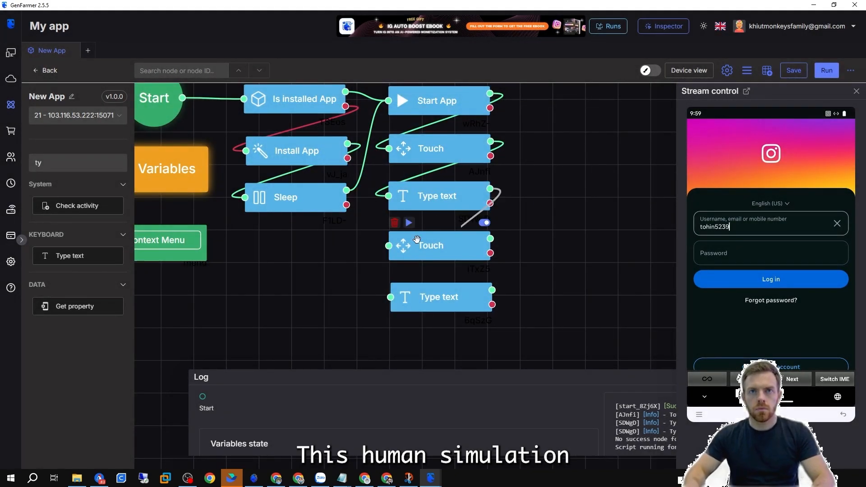
pyautogui.moveTo(386, 289); pyautogui.dragTo(390, 297)
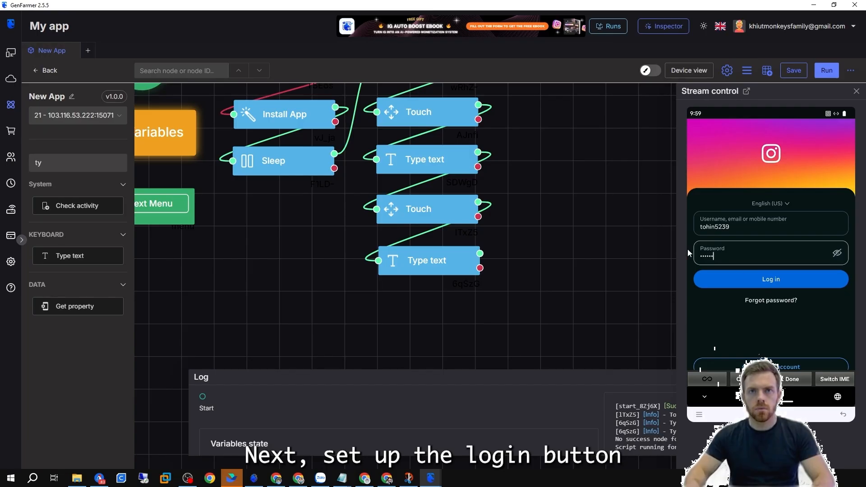
# Copy the Log in button's XPath in the Inspector and add a duplicated Touch node using it after the password entry.
pyautogui.click(430, 478)
pyautogui.click(507, 424)
pyautogui.click(208, 271)
pyautogui.scroll(-1, 319, 246)
pyautogui.click(172, 268)
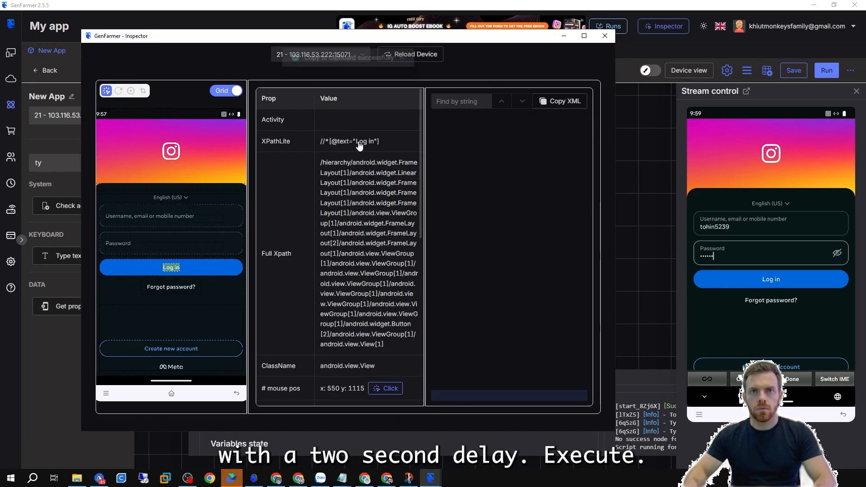
pyautogui.click(360, 145)
pyautogui.rightClick(414, 199)
pyautogui.click(434, 212)
pyautogui.hotkey('ctrl', 'v')
pyautogui.doubleClick(415, 298)
pyautogui.hotkey('ctrl', 'v')
pyautogui.click(338, 151)
pyautogui.click(300, 190)
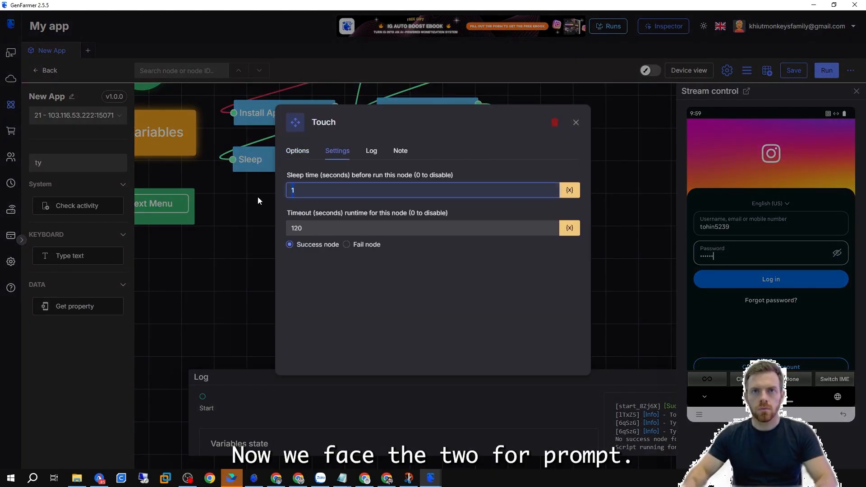
pyautogui.press('Escape')
pyautogui.click(398, 284)
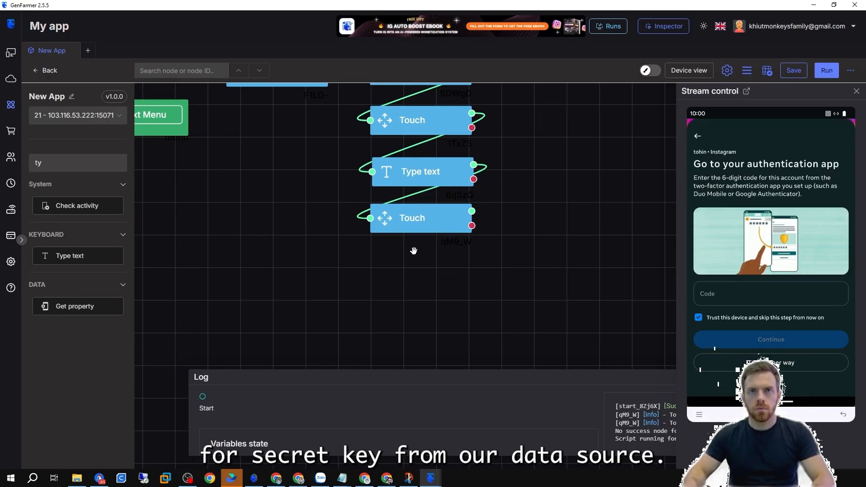
# Add a Generate 2FA node after the Log in touch and set its secret to the table's 2FA field.
pyautogui.moveTo(430, 478)
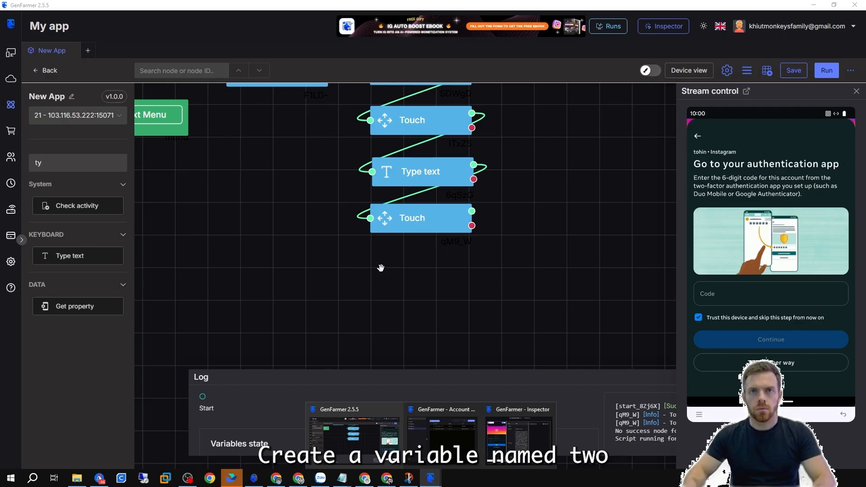
pyautogui.click(117, 163)
pyautogui.write('2fa')
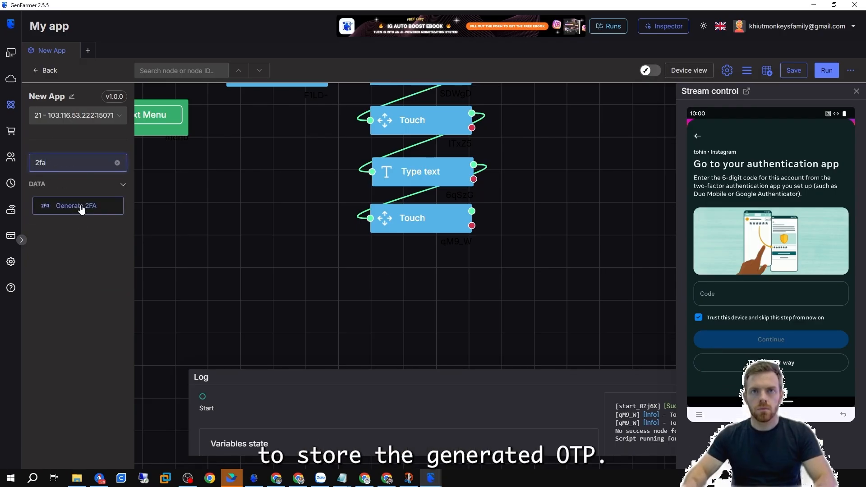
pyautogui.moveTo(81, 206); pyautogui.dragTo(428, 273)
pyautogui.click(386, 267)
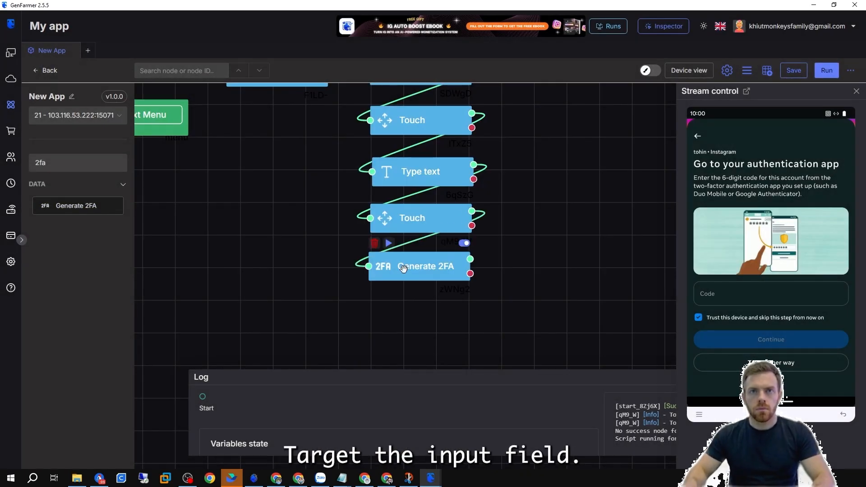
pyautogui.click(386, 266)
pyautogui.click(570, 184)
pyautogui.click(547, 253)
pyautogui.click(403, 215)
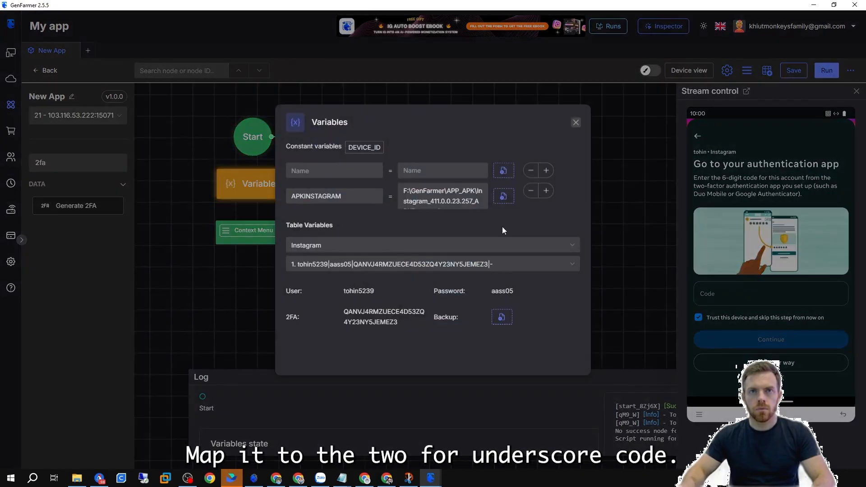
# In the Variables node, add a constant variable named 2FACode.
pyautogui.click(325, 222)
pyautogui.write('2FACode')
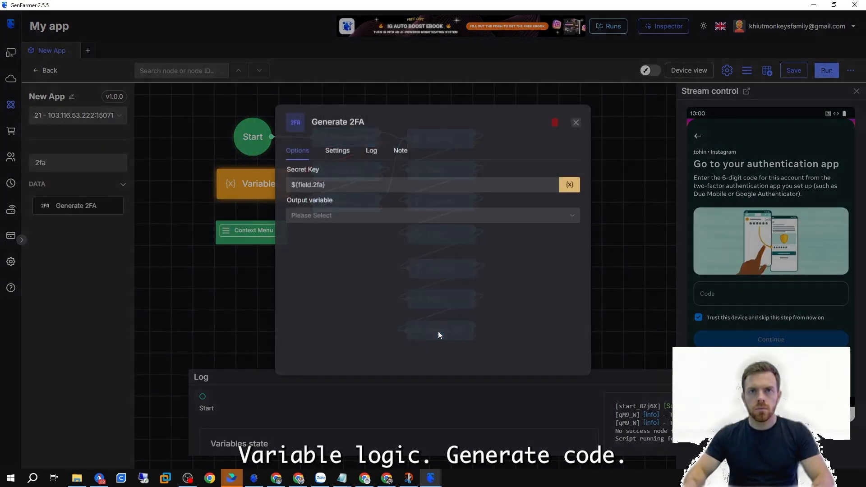
pyautogui.click(406, 216)
pyautogui.click(315, 336)
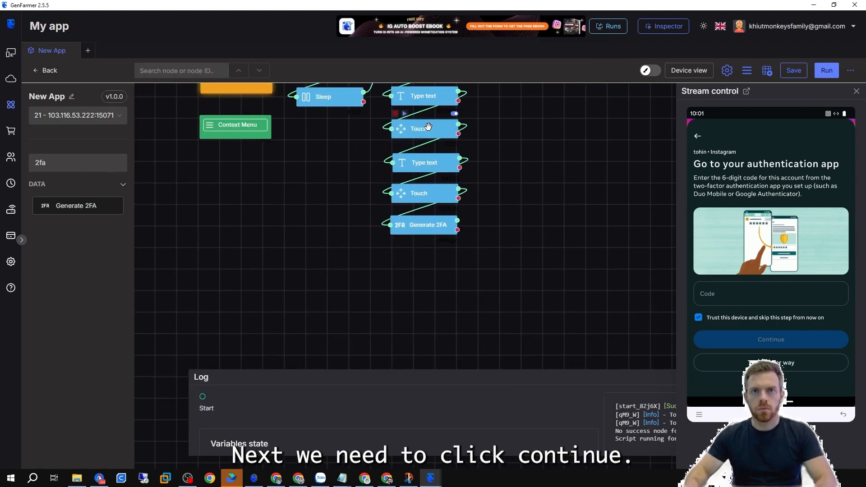
# Duplicate a Touch and a Type text node and chain them after the Generate 2FA node.
pyautogui.rightClick(429, 127)
pyautogui.click(448, 152)
pyautogui.rightClick(424, 168)
pyautogui.moveTo(441, 217); pyautogui.dragTo(425, 291)
pyautogui.click(446, 194)
pyautogui.doubleClick(419, 255)
pyautogui.click(622, 291)
# Set the new Type text node's selector to the copied code field XPath and its text to the 2FACode variable.
pyautogui.doubleClick(423, 289)
pyautogui.tripleClick(361, 185)
pyautogui.hotkey('ctrl', 'v')
pyautogui.tripleClick(378, 291)
pyautogui.press('BackSpace')
pyautogui.click(568, 291)
pyautogui.click(563, 411)
pyautogui.click(620, 306)
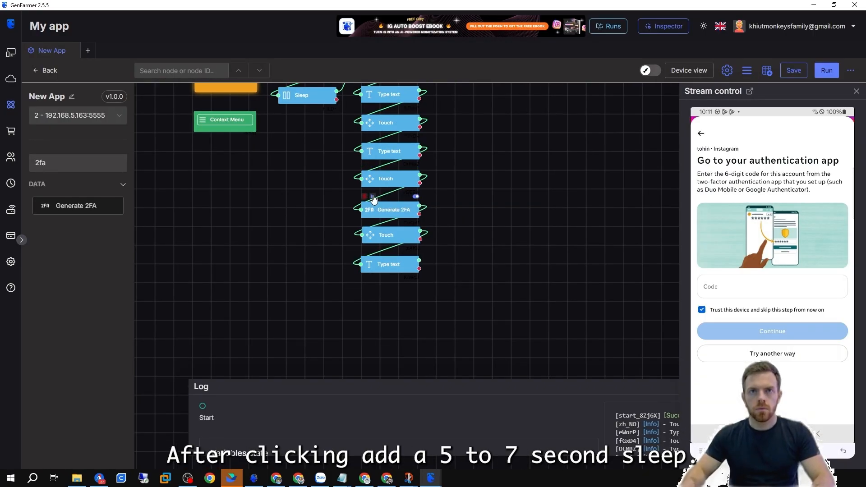
# Run the flow from the Generate 2FA node and copy the Continue button's XPath in the Inspector.
pyautogui.click(373, 197)
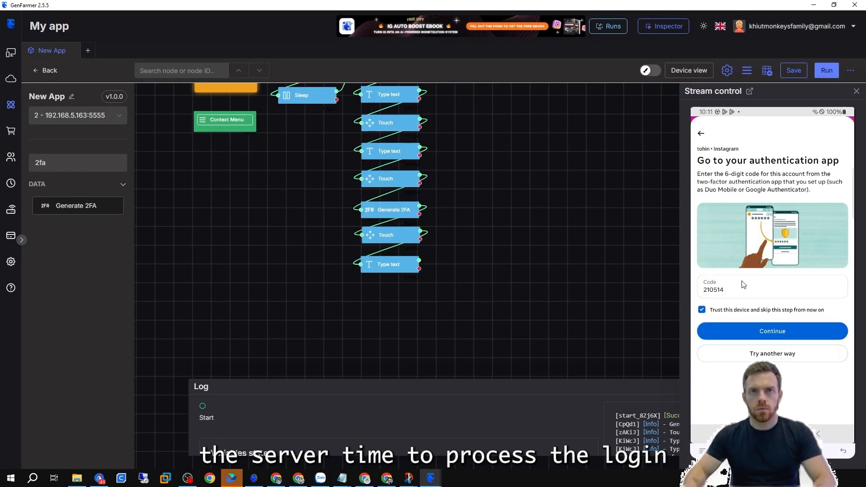
pyautogui.click(432, 480)
pyautogui.click(475, 435)
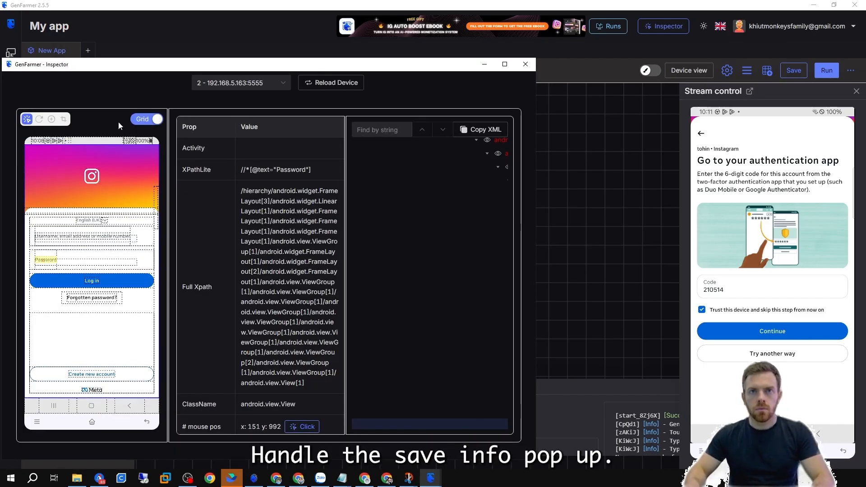
pyautogui.click(38, 118)
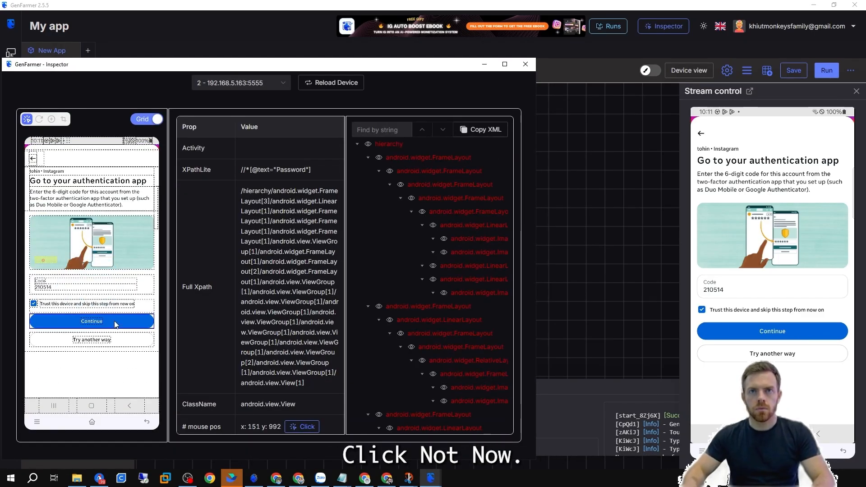
pyautogui.click(115, 324)
pyautogui.click(92, 323)
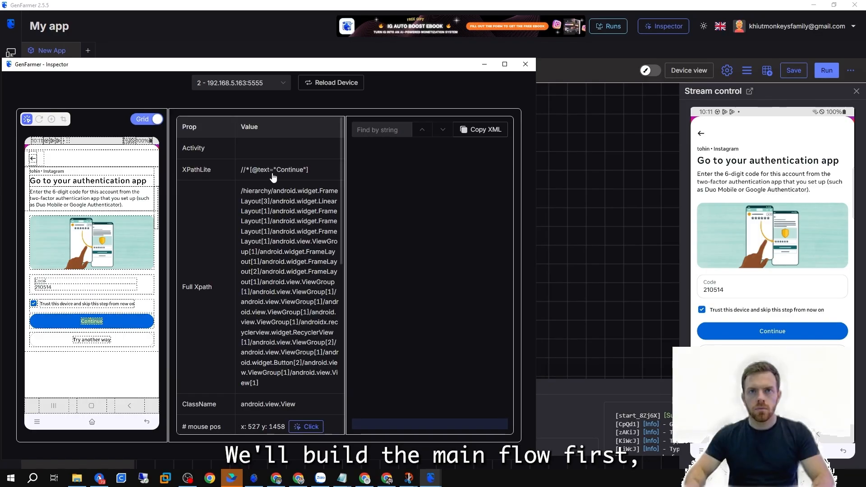
pyautogui.click(273, 177)
pyautogui.click(576, 199)
# Add a duplicated Touch node for the Continue button after the code Type text node and run it.
pyautogui.rightClick(388, 236)
pyautogui.click(406, 257)
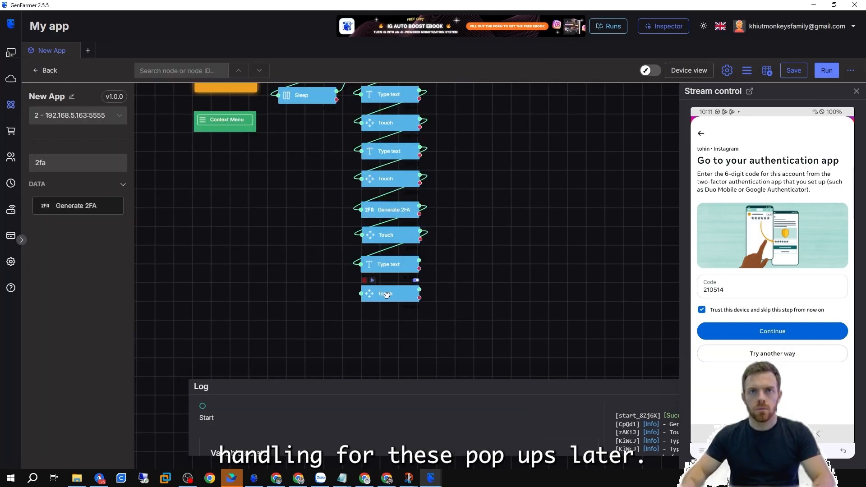
pyautogui.moveTo(420, 261); pyautogui.dragTo(359, 293)
pyautogui.doubleClick(379, 291)
pyautogui.press('Escape')
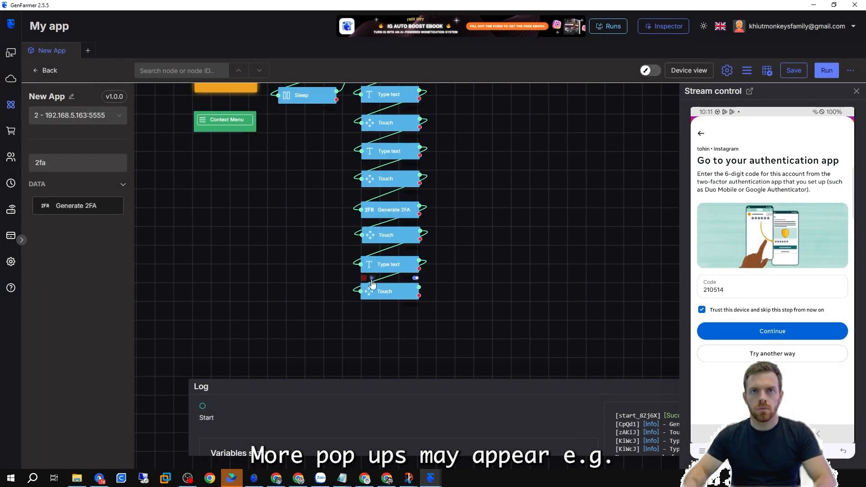
pyautogui.click(372, 279)
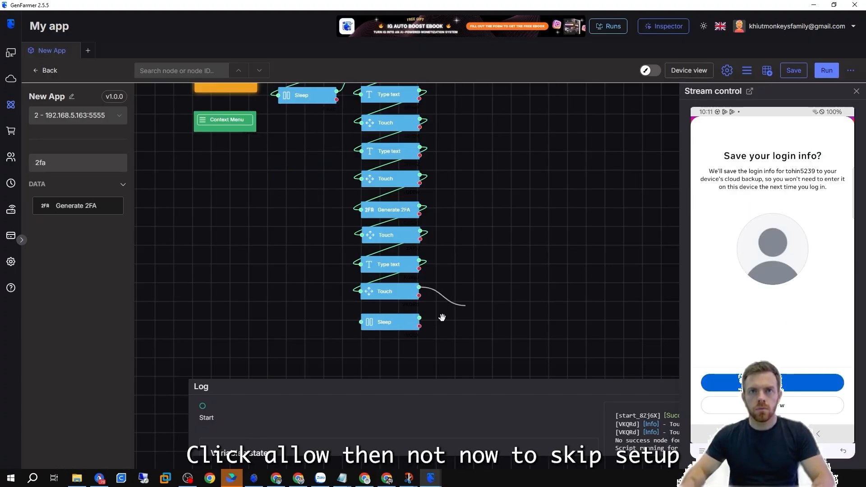
# Connect the Continue Touch node to a new Sleep node.
pyautogui.moveTo(472, 293); pyautogui.dragTo(378, 321)
pyautogui.doubleClick(383, 322)
pyautogui.press('Escape')
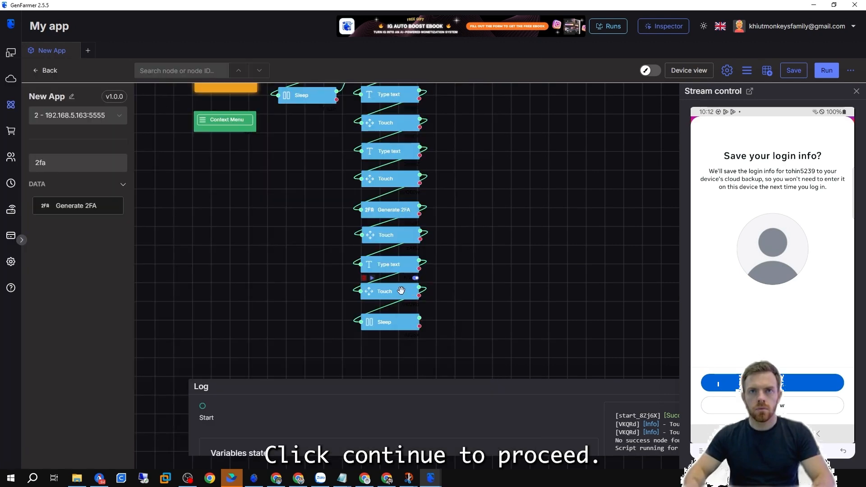
# Add a Touch node after the Sleep node with the pasted "Not now" XPath and run it.
pyautogui.moveTo(436, 314); pyautogui.dragTo(385, 348)
pyautogui.doubleClick(385, 349)
pyautogui.moveTo(377, 216); pyautogui.dragTo(244, 219)
pyautogui.hotkey('ctrl', 'v')
pyautogui.click(245, 219)
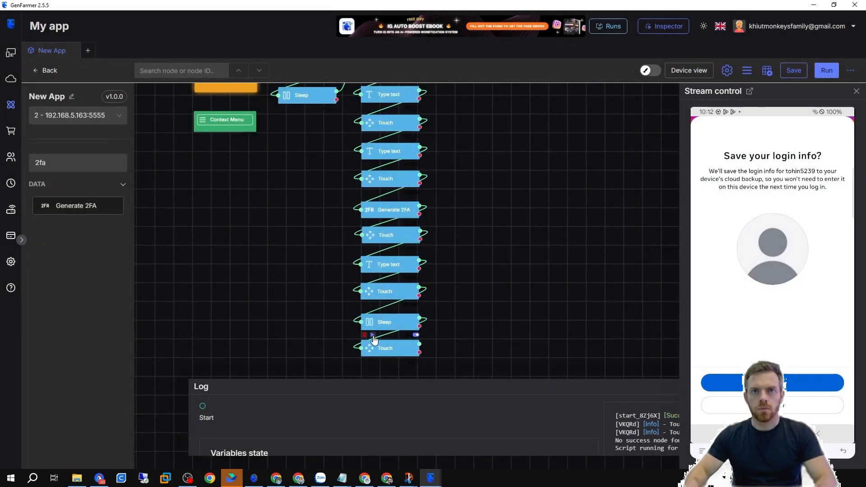
pyautogui.click(372, 335)
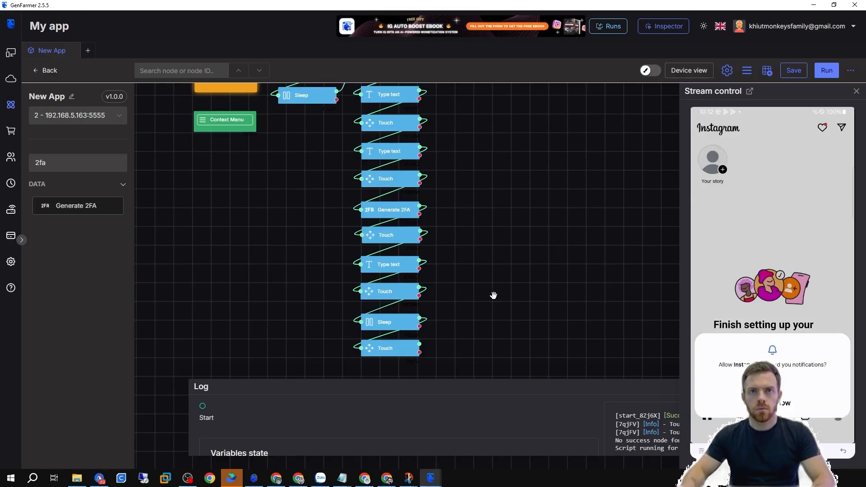
# Refresh the Inspector and copy the XPath of the notification prompt's Allow button.
pyautogui.moveTo(430, 478)
pyautogui.click(489, 439)
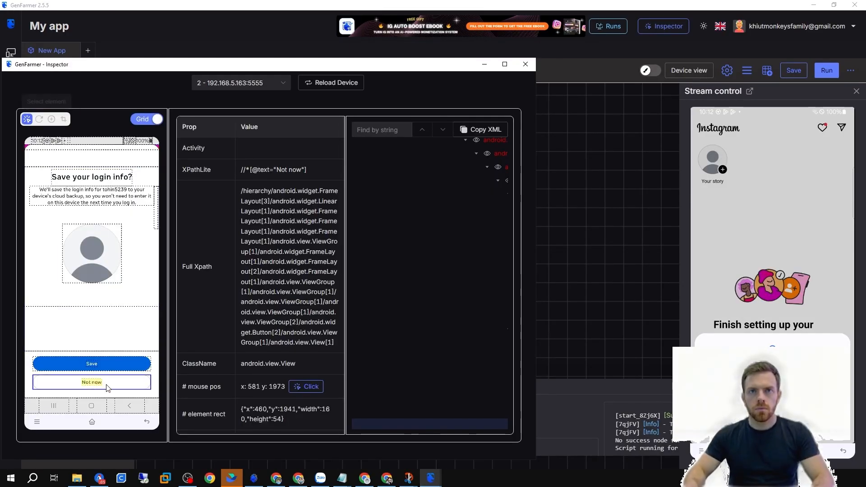
pyautogui.click(39, 119)
pyautogui.click(289, 258)
pyautogui.click(566, 272)
# Duplicate the last Touch node, connect it to the chain, paste the copied XPath and run it.
pyautogui.rightClick(361, 281)
pyautogui.click(382, 301)
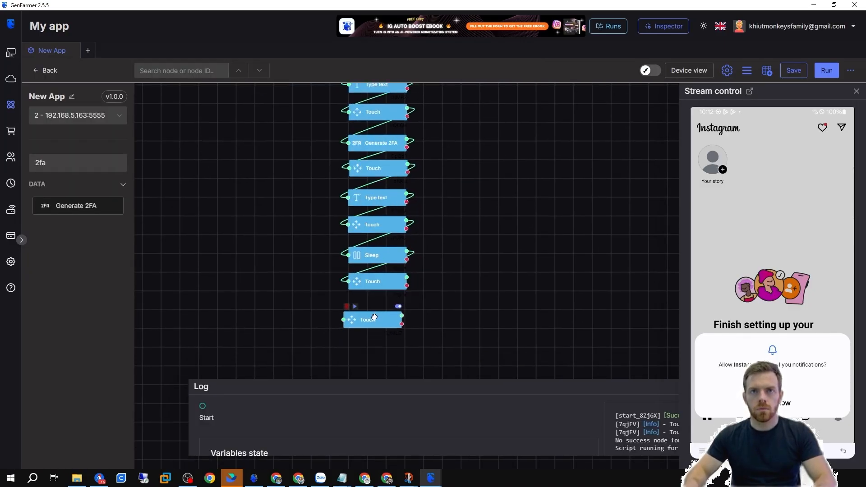
pyautogui.moveTo(406, 277); pyautogui.dragTo(348, 309)
pyautogui.doubleClick(359, 310)
pyautogui.tripleClick(352, 216)
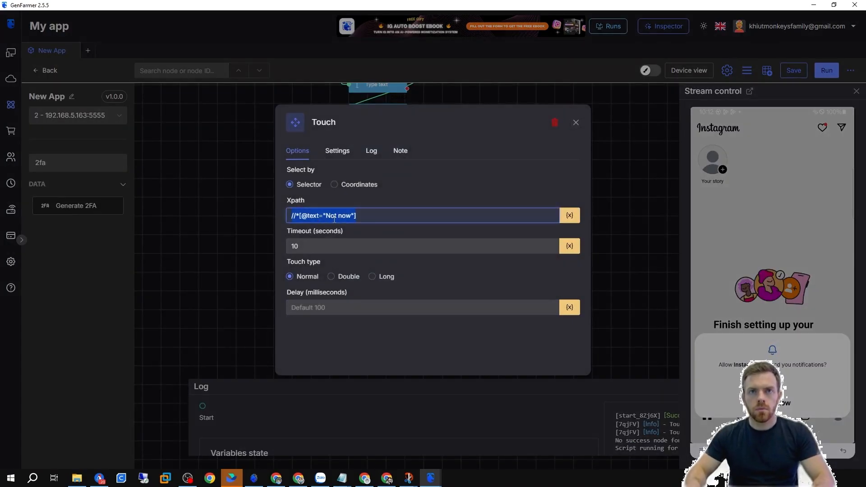
pyautogui.hotkey('ctrl', 'v')
pyautogui.click(416, 389)
pyautogui.click(359, 297)
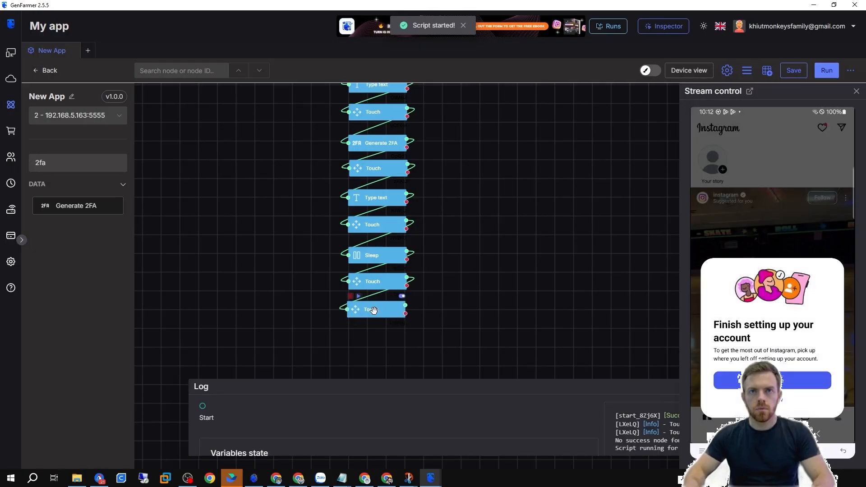
# Refresh the Inspector and copy the "Not now" button XPath on the Finish setting up your account prompt.
pyautogui.moveTo(431, 477)
pyautogui.click(477, 447)
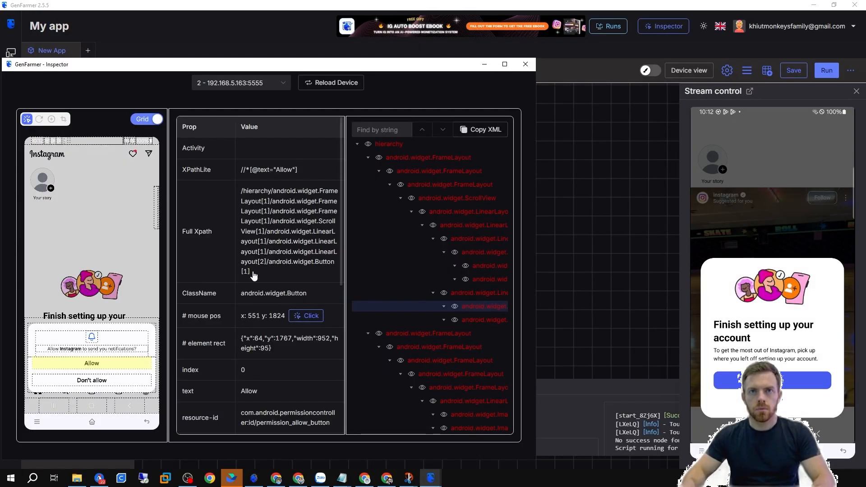
pyautogui.click(39, 119)
pyautogui.click(91, 378)
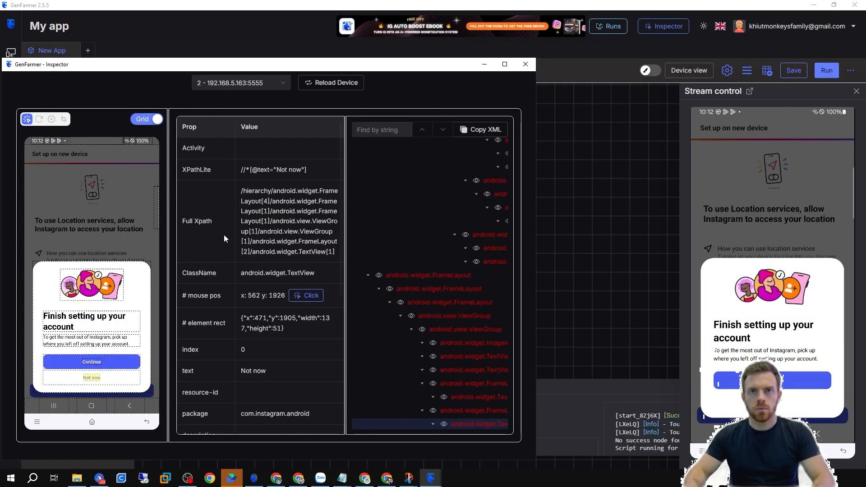
pyautogui.click(582, 245)
# Duplicate the last Touch node, replace its XPath with the copied one, and run it.
pyautogui.rightClick(378, 309)
pyautogui.click(400, 339)
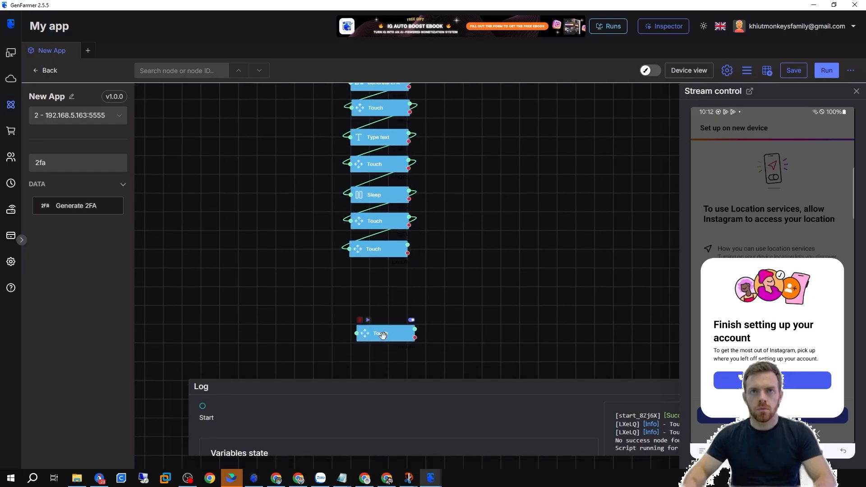
pyautogui.doubleClick(377, 277)
pyautogui.click(375, 219)
pyautogui.hotkey('ctrl', 'a')
pyautogui.write('//*[@text="Not now"]')
pyautogui.click(240, 254)
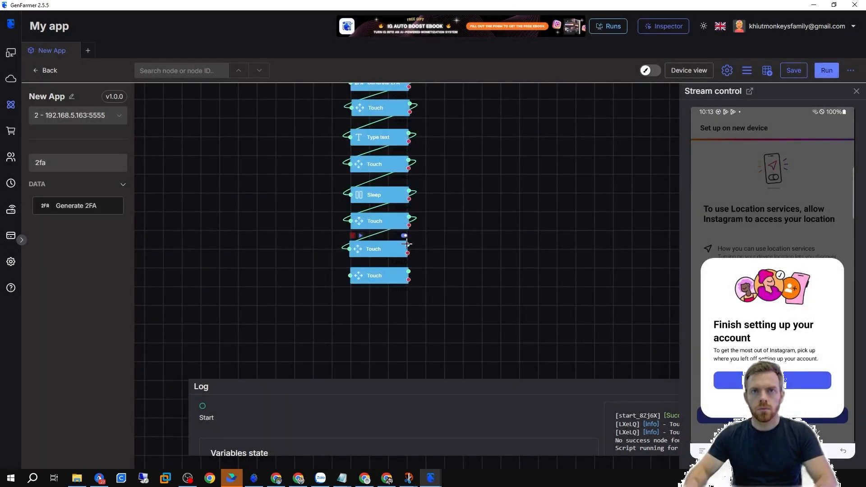
pyautogui.click(361, 262)
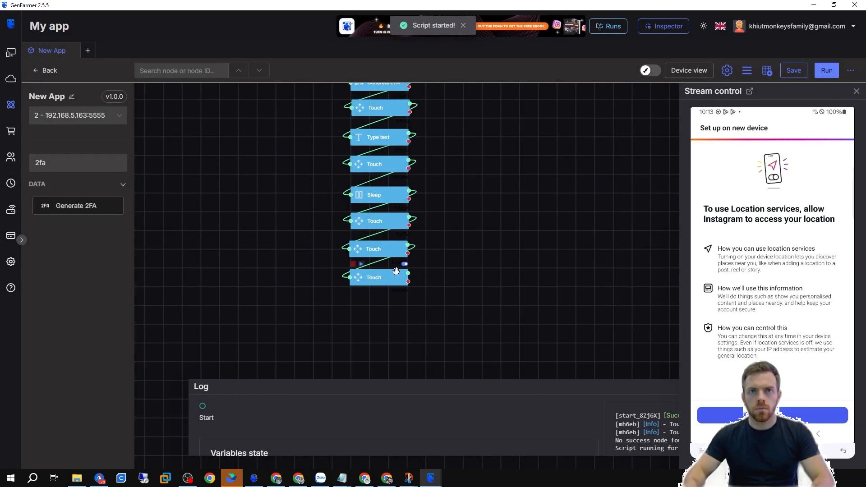
# Select the location services Continue button in the Inspector to get its XPath.
pyautogui.click(431, 478)
pyautogui.click(486, 449)
pyautogui.click(99, 391)
pyautogui.click(575, 253)
# Duplicate the last Touch node for the Continue button and run it.
pyautogui.rightClick(373, 277)
pyautogui.click(395, 307)
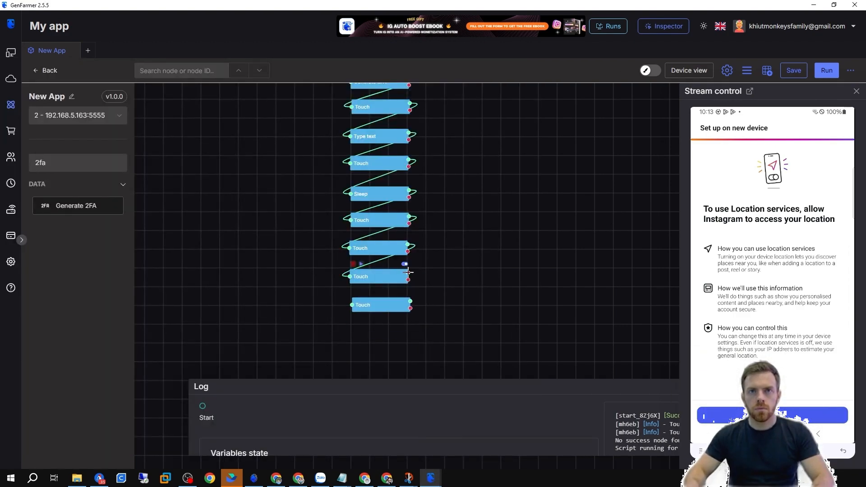
pyautogui.doubleClick(366, 304)
pyautogui.click(236, 215)
pyautogui.click(361, 292)
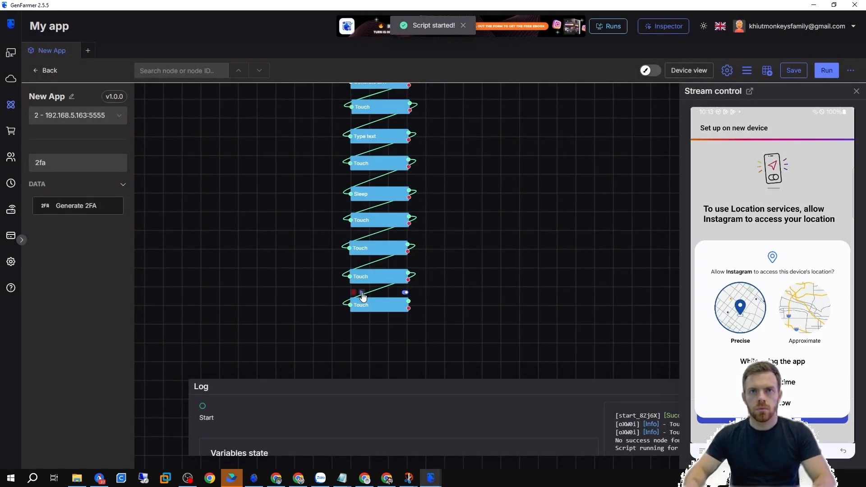
# Refresh the Inspector and copy the XPathLite of the location permission dialog's button.
pyautogui.click(431, 478)
pyautogui.click(478, 447)
pyautogui.click(39, 119)
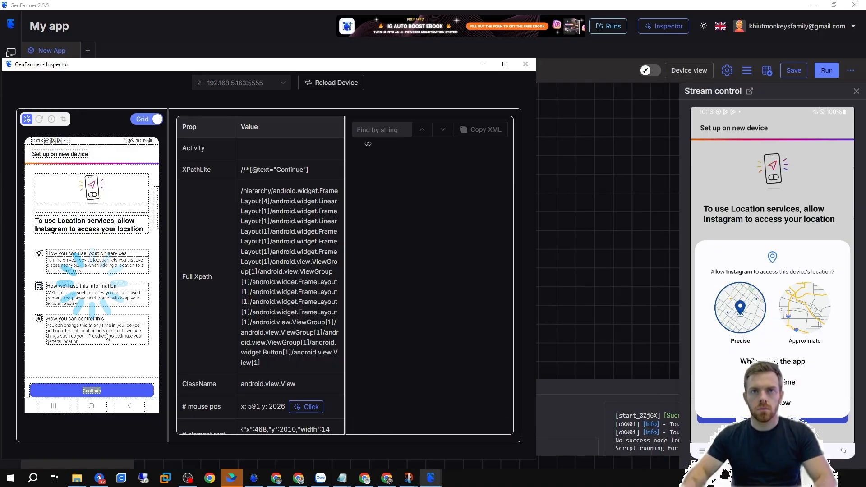
pyautogui.click(94, 383)
pyautogui.click(293, 169)
pyautogui.click(554, 202)
# Duplicate the last Touch node, position it at the chain's end, set its XPath to the copied button and run it.
pyautogui.rightClick(359, 304)
pyautogui.click(381, 334)
pyautogui.moveTo(377, 310); pyautogui.dragTo(377, 256)
pyautogui.moveTo(365, 335); pyautogui.dragTo(375, 275)
pyautogui.doubleClick(376, 275)
pyautogui.moveTo(365, 216); pyautogui.dragTo(294, 217)
pyautogui.click(244, 217)
pyautogui.click(361, 261)
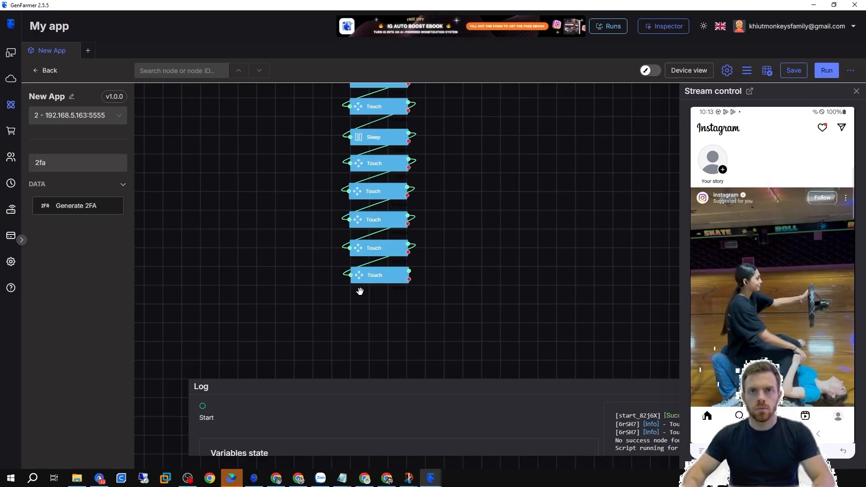
# Scroll the Instagram feed by hand on the device stream.
pyautogui.scroll(-5, 360, 291)
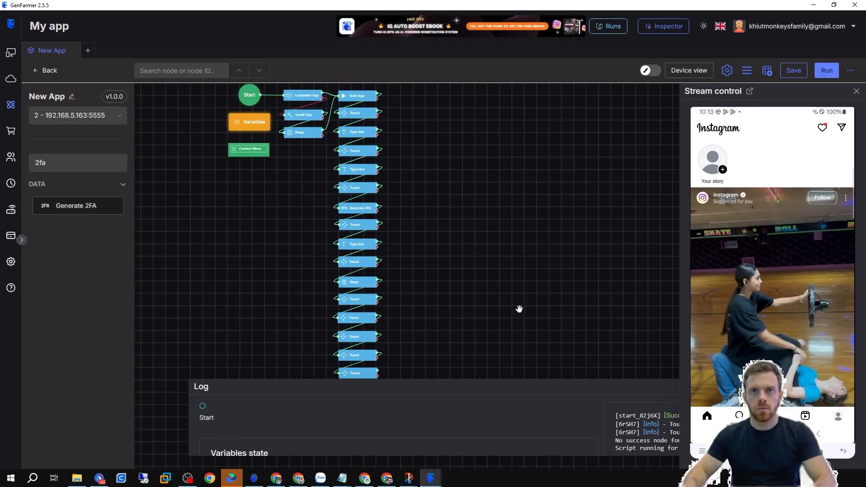
pyautogui.moveTo(782, 336); pyautogui.dragTo(783, 196)
pyautogui.moveTo(772, 336); pyautogui.dragTo(765, 188)
pyautogui.moveTo(767, 267); pyautogui.dragTo(765, 178)
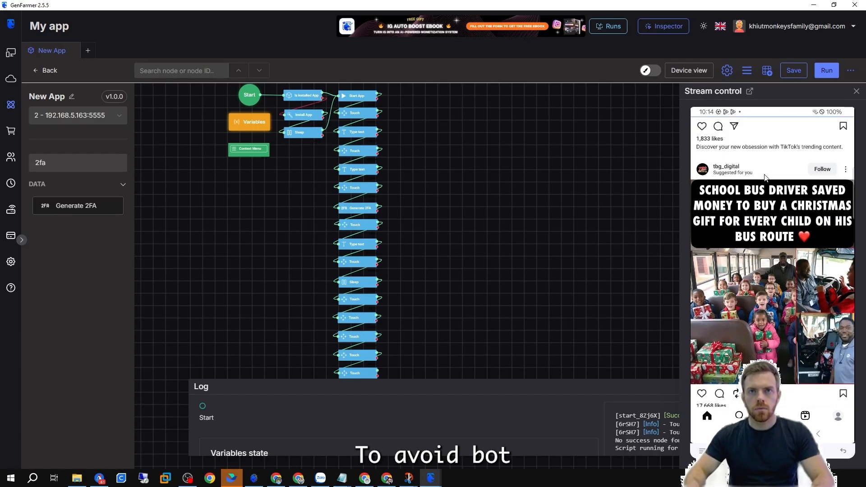
pyautogui.moveTo(782, 318); pyautogui.dragTo(780, 178)
pyautogui.moveTo(772, 289); pyautogui.dragTo(762, 180)
pyautogui.moveTo(757, 323); pyautogui.dragTo(764, 232)
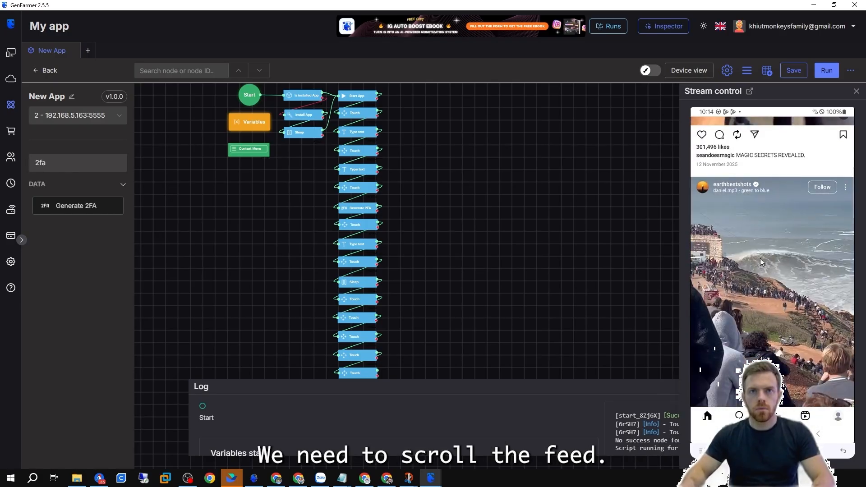
# Add a Swipe/Scroll node and a Sleep node to the canvas beside the login chain.
pyautogui.click(119, 162)
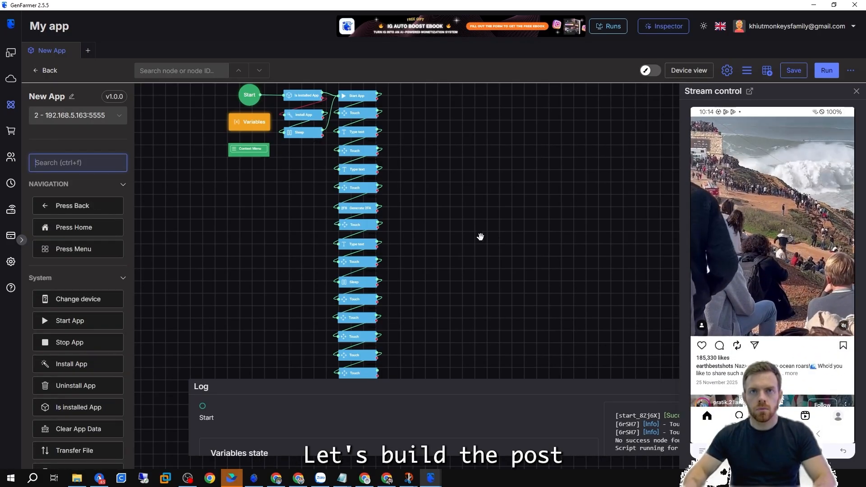
pyautogui.scroll(-1, 487, 237)
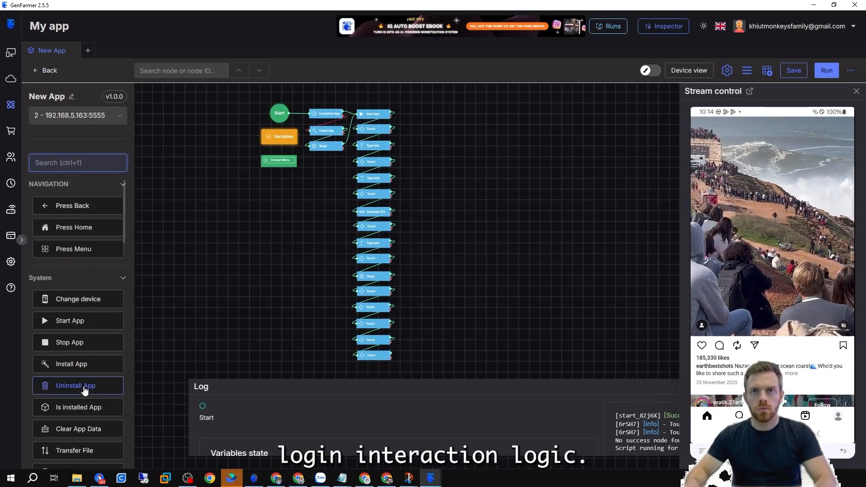
pyautogui.scroll(-4, 81, 387)
pyautogui.moveTo(375, 241); pyautogui.dragTo(444, 133)
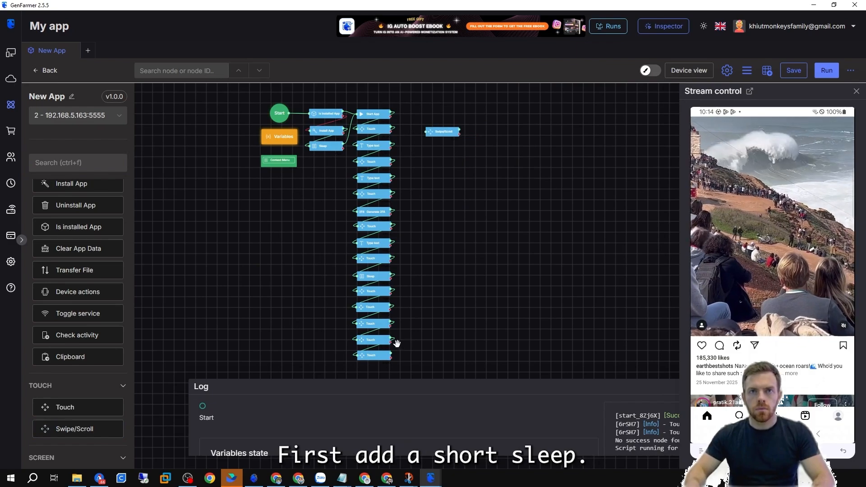
pyautogui.moveTo(433, 356); pyautogui.dragTo(431, 315)
pyautogui.rightClick(380, 234)
pyautogui.click(400, 260)
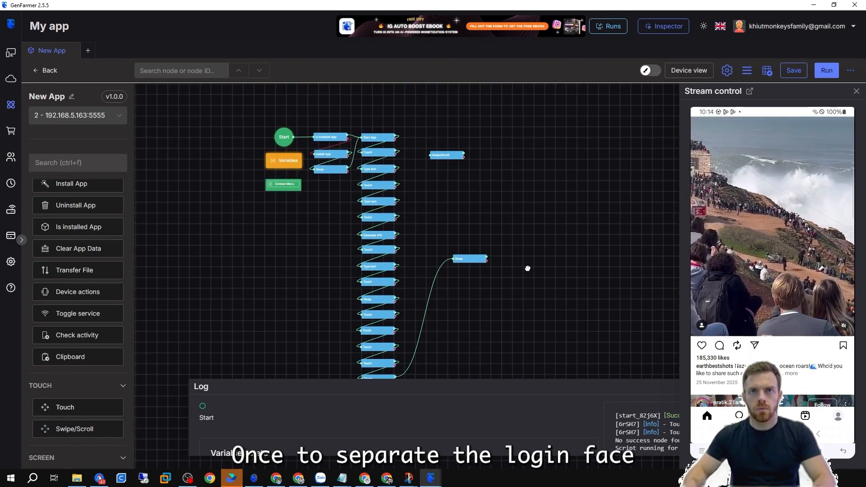
pyautogui.moveTo(528, 268); pyautogui.dragTo(531, 327)
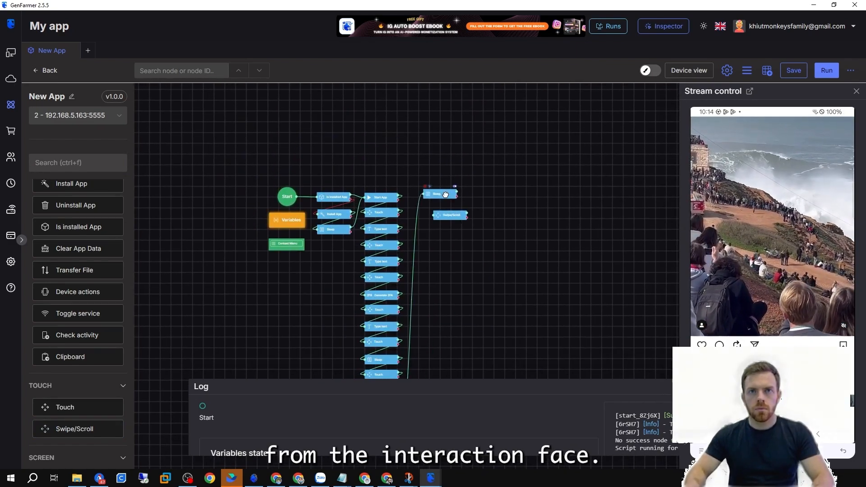
# Keep the Swipe/Scroll node's direction set to Up and move it below the Sleep node.
pyautogui.doubleClick(445, 195)
pyautogui.click(305, 174)
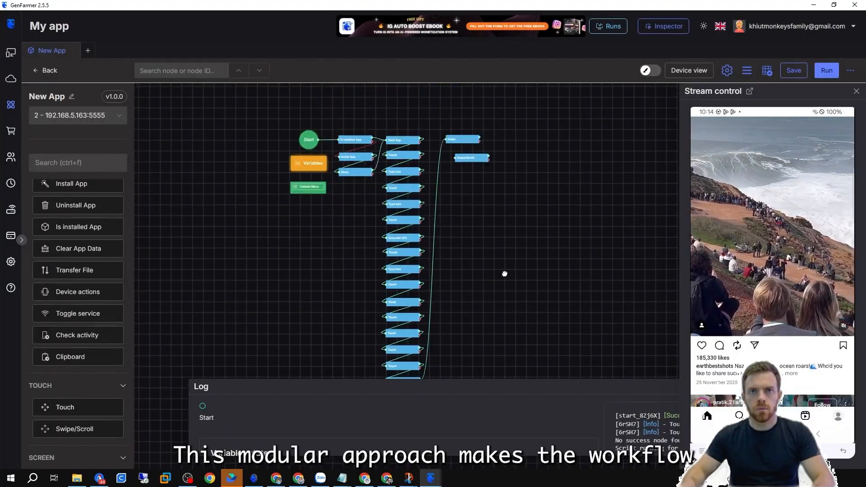
pyautogui.scroll(4, 433, 222)
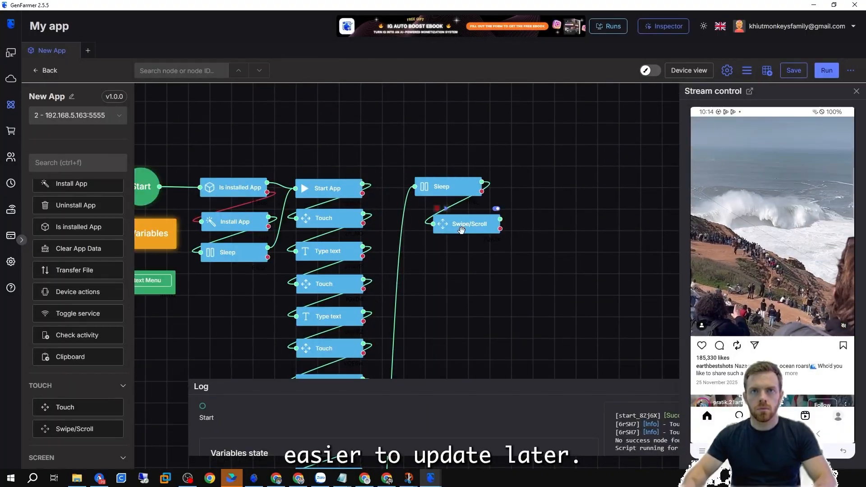
pyautogui.doubleClick(440, 224)
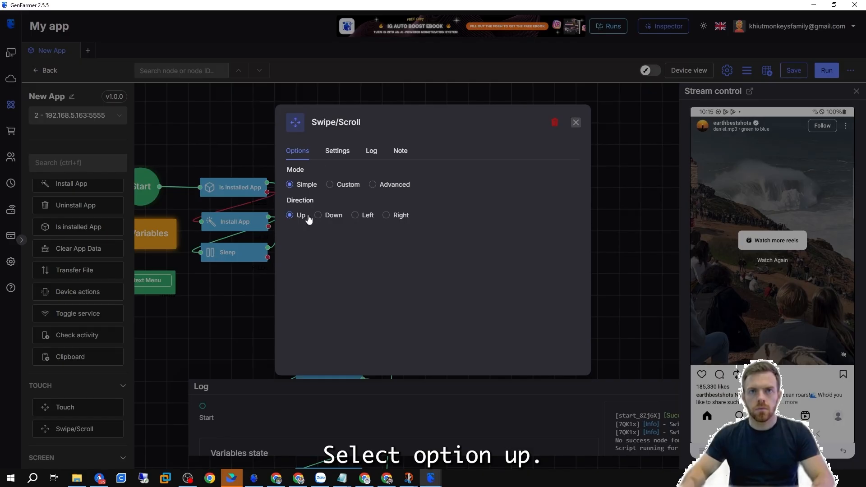
pyautogui.click(612, 218)
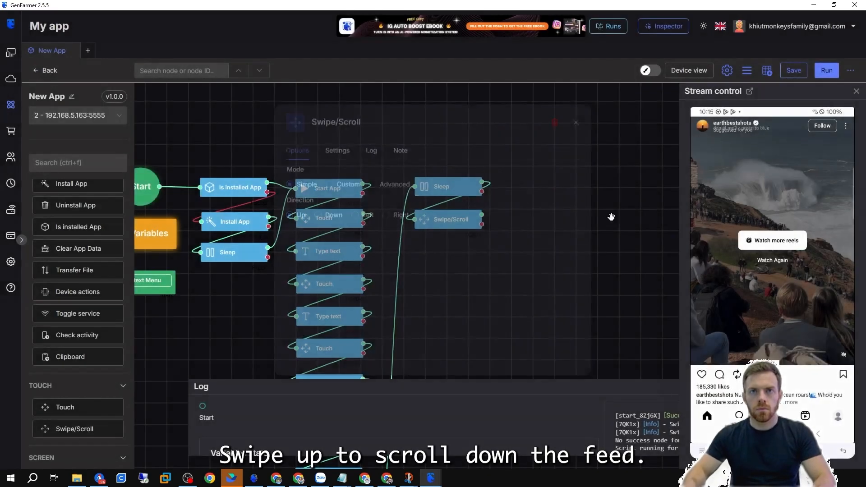
pyautogui.moveTo(452, 243); pyautogui.dragTo(452, 283)
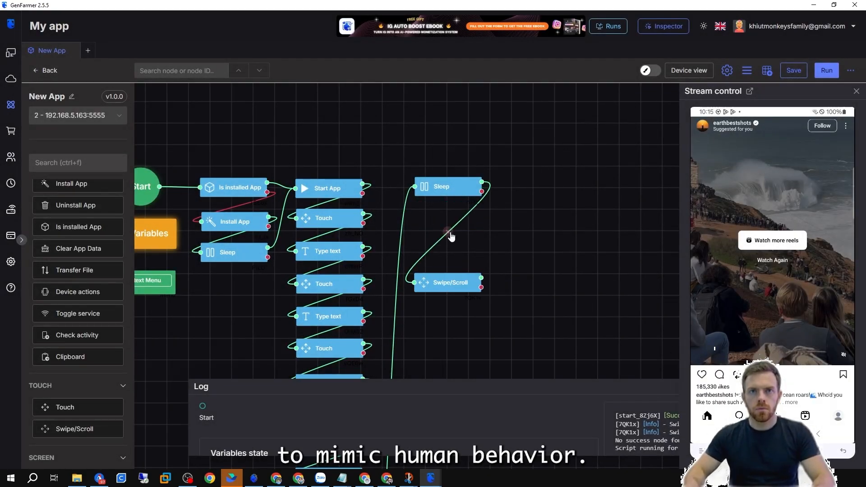
pyautogui.click(447, 233)
pyautogui.scroll(-10, 80, 227)
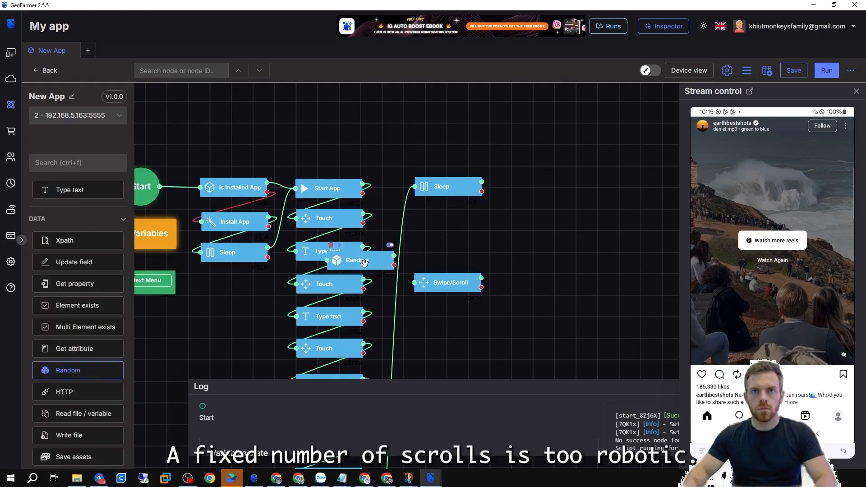
# Add a Random node set to Number from 2 to 5, storing the result in a new variable RDScroll.
pyautogui.moveTo(370, 270); pyautogui.dragTo(452, 218)
pyautogui.click(444, 219)
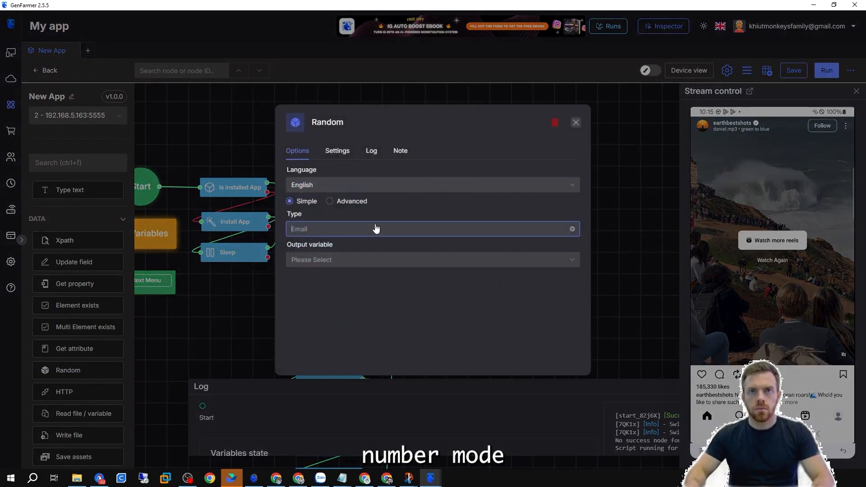
pyautogui.click(373, 228)
pyautogui.click(334, 339)
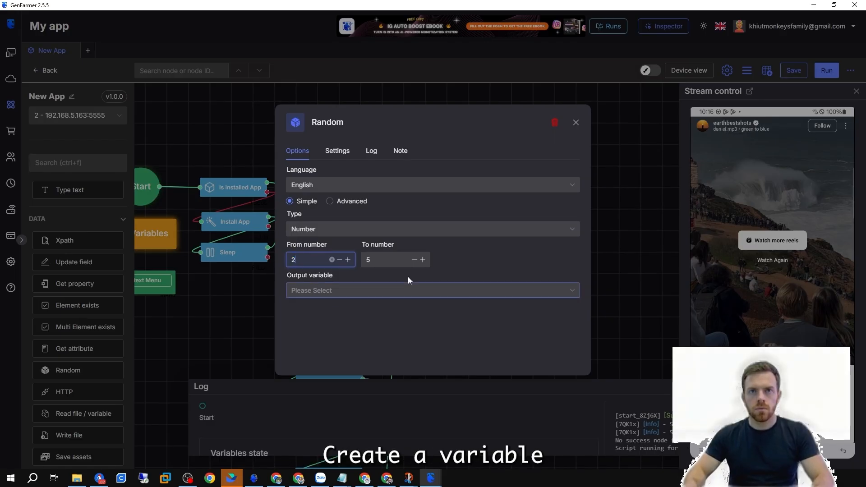
pyautogui.click(153, 233)
pyautogui.click(451, 218)
pyautogui.click(439, 296)
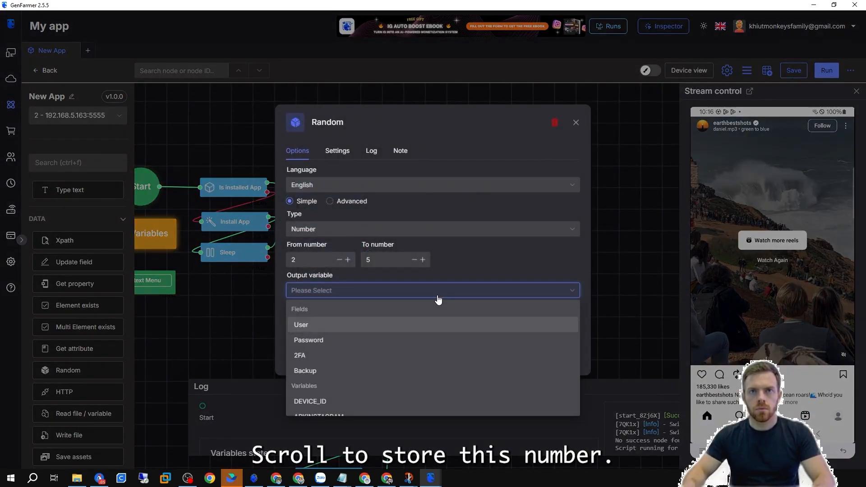
pyautogui.write('RDScroll')
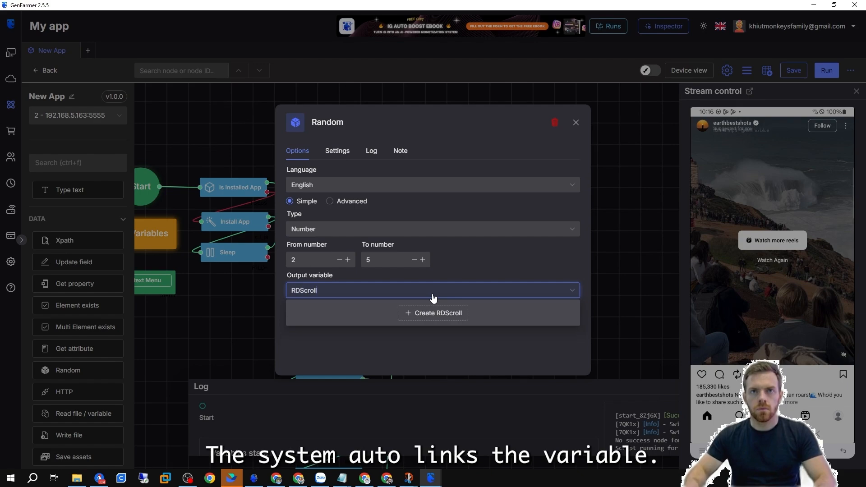
pyautogui.click(433, 318)
pyautogui.click(650, 250)
# Open the Variables panel to check the RDScroll variable, then close it.
pyautogui.click(155, 233)
pyautogui.moveTo(336, 244); pyautogui.dragTo(287, 245)
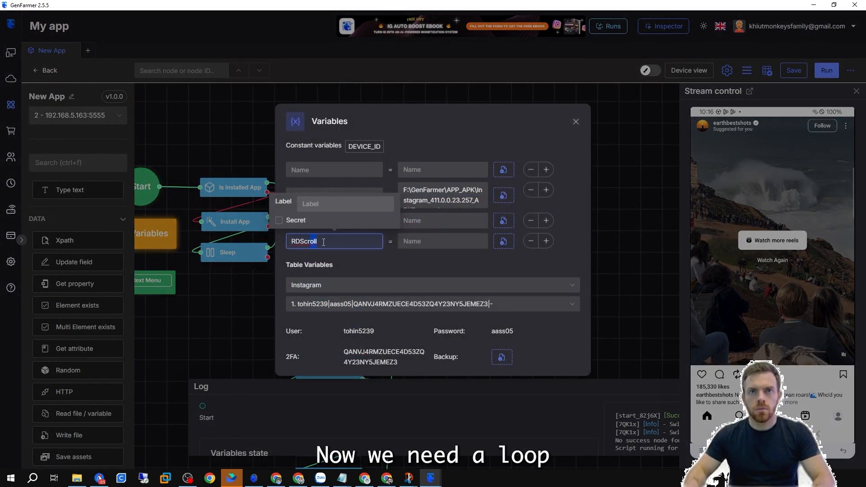
pyautogui.click(598, 224)
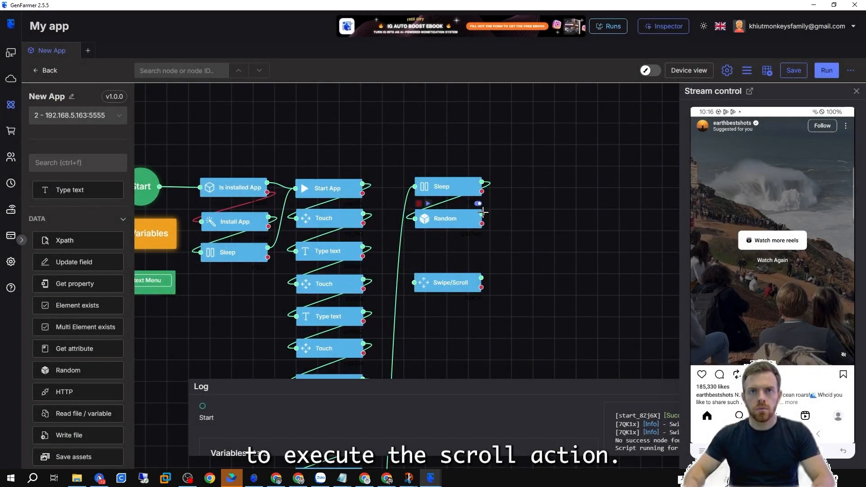
# Add a Loop V2 node between the Random and Swipe/Scroll nodes and connect Random to it.
pyautogui.moveTo(447, 283); pyautogui.dragTo(446, 309)
pyautogui.click(616, 258)
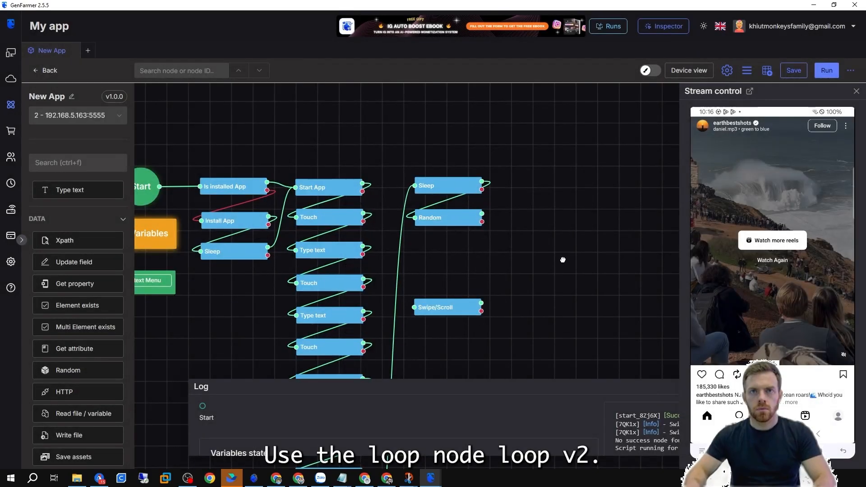
pyautogui.moveTo(564, 259); pyautogui.dragTo(551, 247)
pyautogui.click(76, 163)
pyautogui.write('lo')
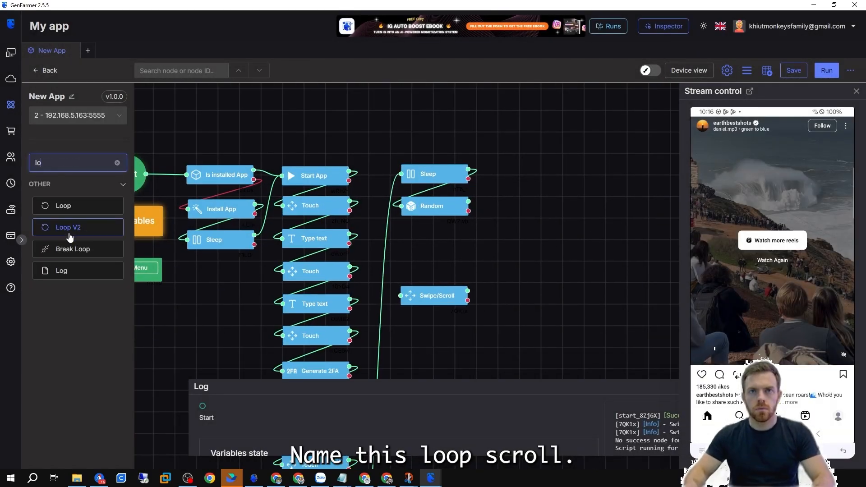
pyautogui.moveTo(68, 229); pyautogui.dragTo(383, 248)
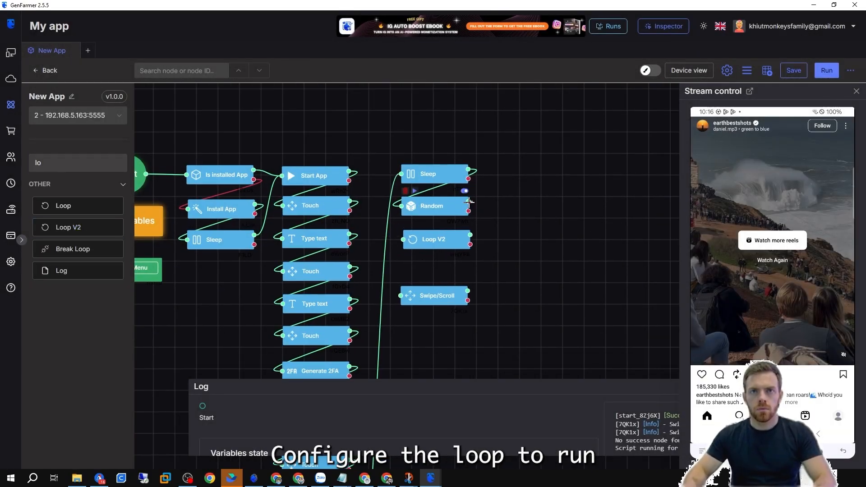
pyautogui.moveTo(469, 202); pyautogui.dragTo(402, 239)
# Set the Loop V2 node's ID to Scroll, looping For from 1 to the RDScroll variable.
pyautogui.click(433, 239)
pyautogui.click(346, 215)
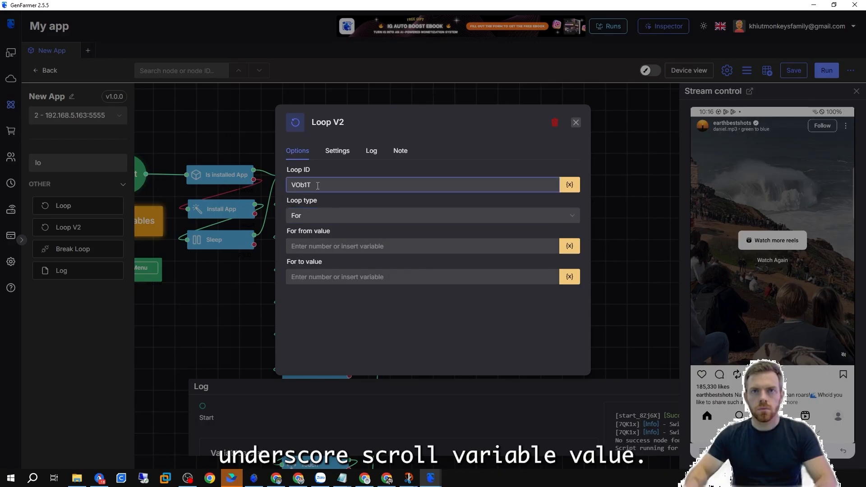
pyautogui.moveTo(318, 185); pyautogui.dragTo(264, 191)
pyautogui.write('Scroll')
pyautogui.click(364, 246)
pyautogui.write('1')
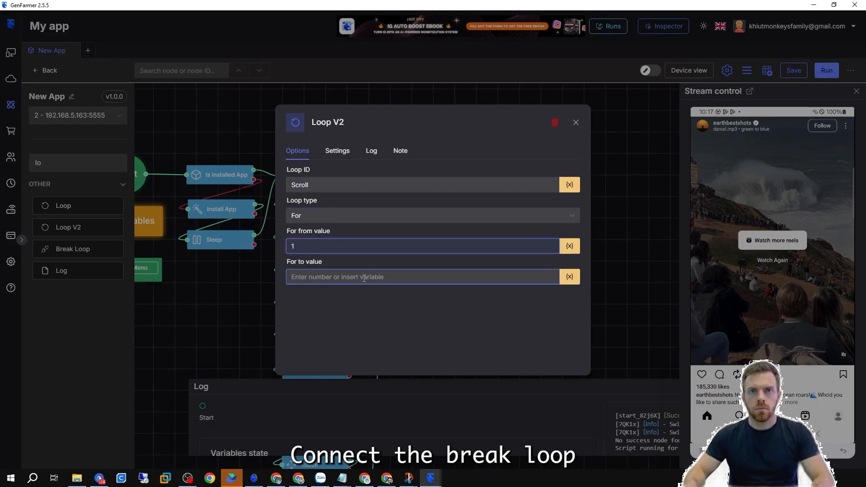
pyautogui.click(569, 277)
pyautogui.scroll(-3, 570, 361)
pyautogui.click(571, 395)
pyautogui.click(576, 122)
# Add a Break Loop node below the chain and set its loop ID to Scroll.
pyautogui.scroll(-2, 541, 270)
pyautogui.moveTo(72, 249); pyautogui.dragTo(423, 302)
pyautogui.doubleClick(423, 302)
pyautogui.write('Scroll')
pyautogui.click(611, 236)
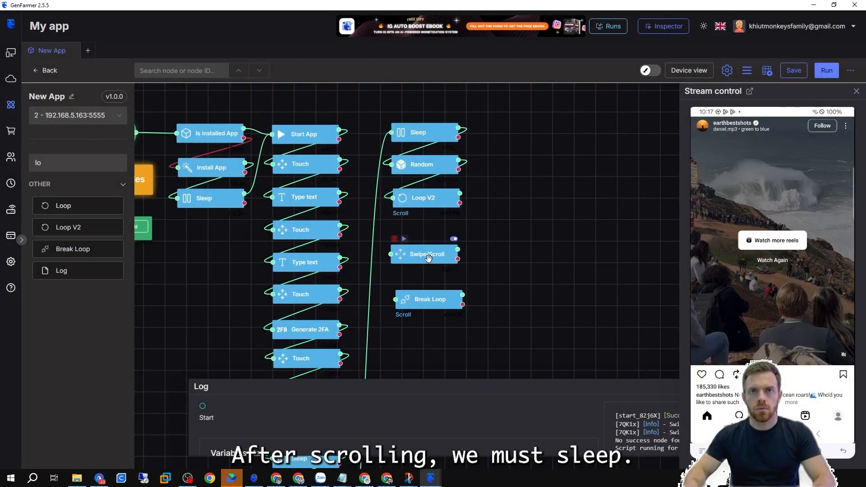
# Move the Swipe/Scroll node directly beneath Loop V2 and connect it inside the loop.
pyautogui.moveTo(428, 257); pyautogui.dragTo(432, 233)
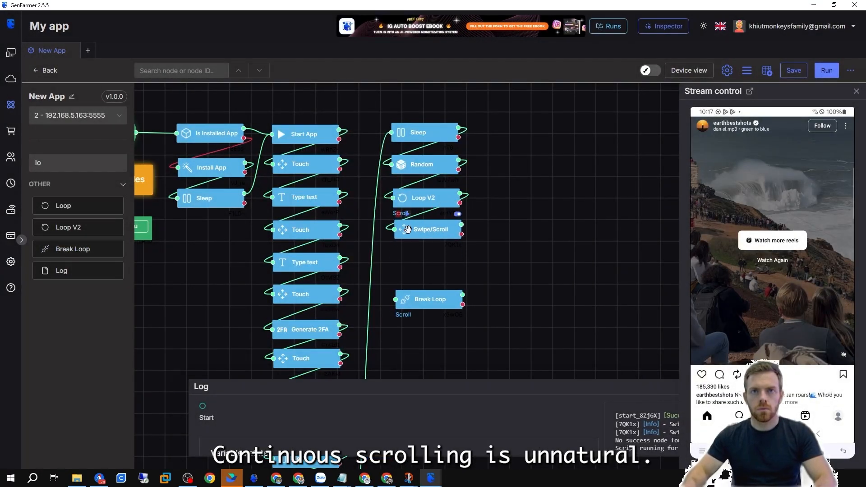
pyautogui.click(407, 229)
pyautogui.click(624, 177)
# Duplicate the Sleep node after Swipe/Scroll and give it a random duration from 1 to 5 seconds.
pyautogui.rightClick(430, 128)
pyautogui.click(459, 154)
pyautogui.moveTo(445, 210); pyautogui.dragTo(435, 265)
pyautogui.click(435, 265)
pyautogui.click(355, 174)
pyautogui.write('1')
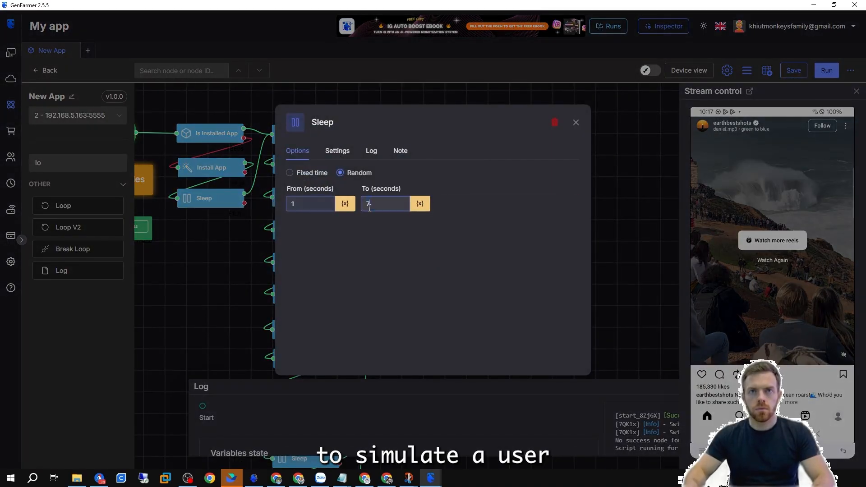
pyautogui.press('Escape')
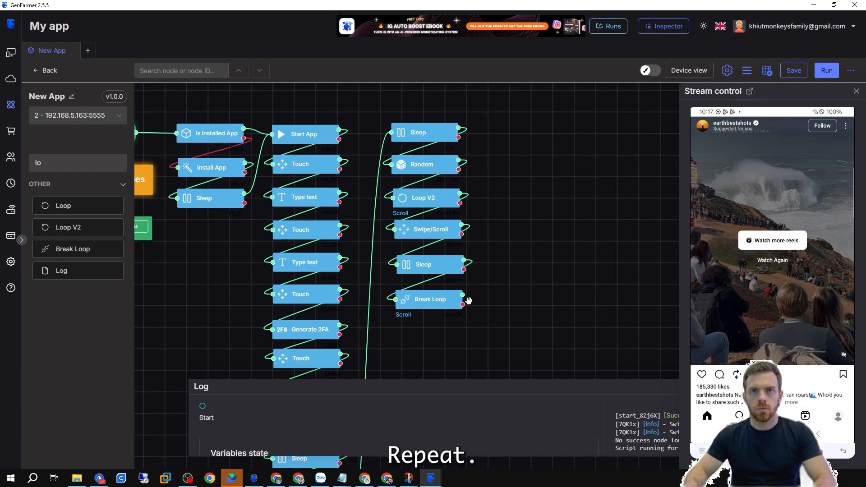
# Run the flow from the Random node and expand the log to watch the variables state.
pyautogui.moveTo(541, 239); pyautogui.dragTo(564, 234)
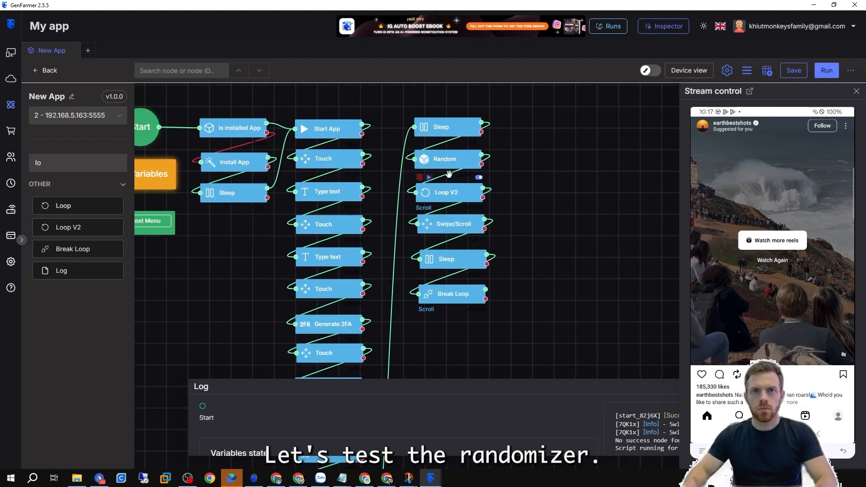
pyautogui.click(428, 147)
pyautogui.moveTo(531, 379); pyautogui.dragTo(530, 312)
pyautogui.doubleClick(473, 422)
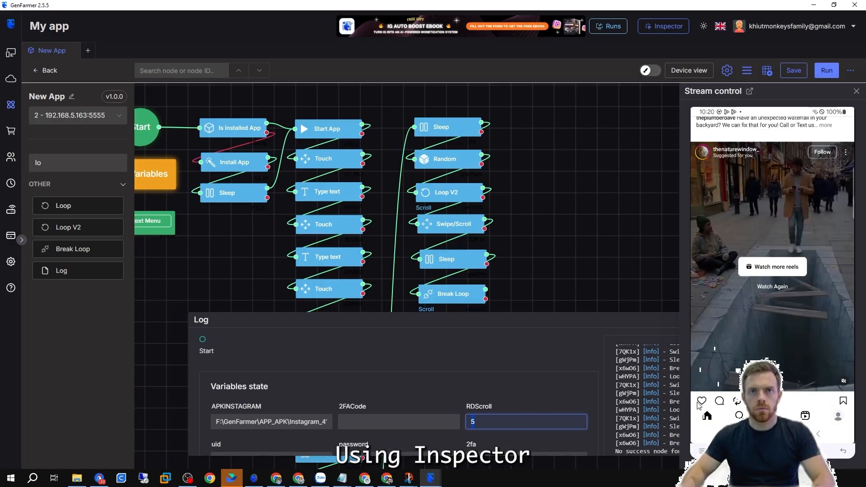
# Copy the like button's XPath in the Inspector and paste it into a duplicated Touch node's selector.
pyautogui.click(430, 478)
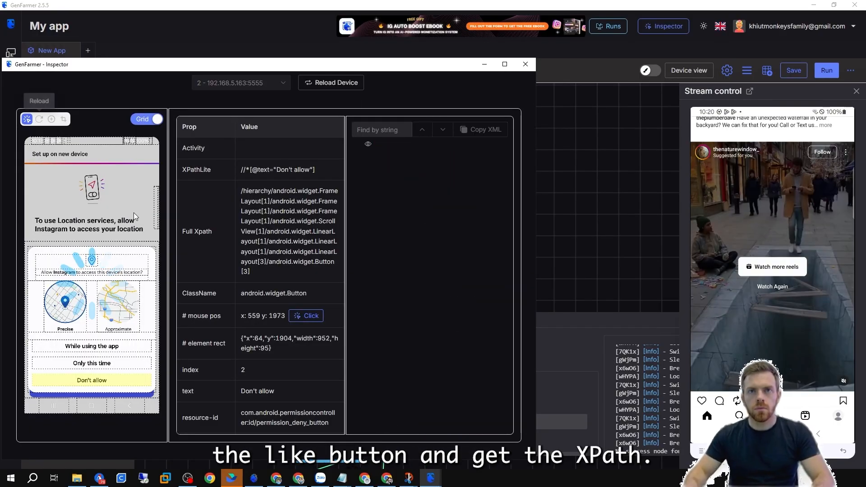
pyautogui.click(32, 379)
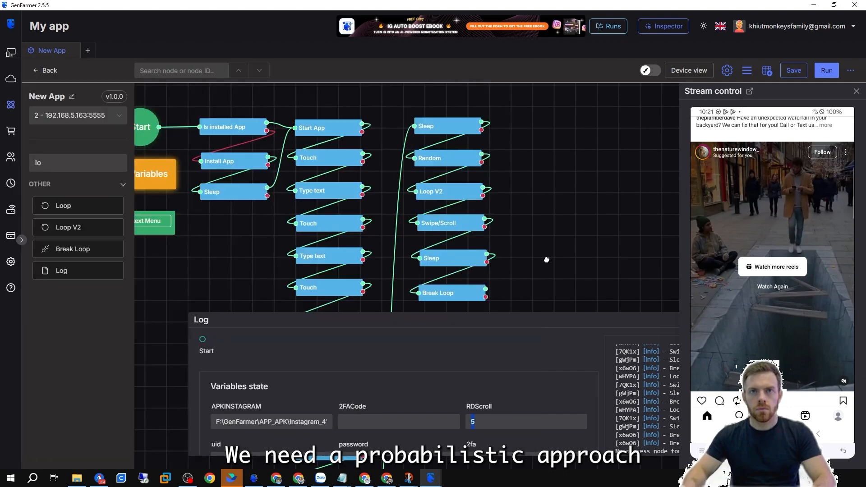
pyautogui.moveTo(547, 257); pyautogui.dragTo(528, 216)
pyautogui.rightClick(318, 245)
pyautogui.click(344, 256)
pyautogui.rightClick(556, 184)
pyautogui.click(573, 194)
pyautogui.moveTo(563, 270); pyautogui.dragTo(572, 189)
pyautogui.doubleClick(572, 190)
pyautogui.tripleClick(413, 216)
pyautogui.hotkey('ctrl', 'v')
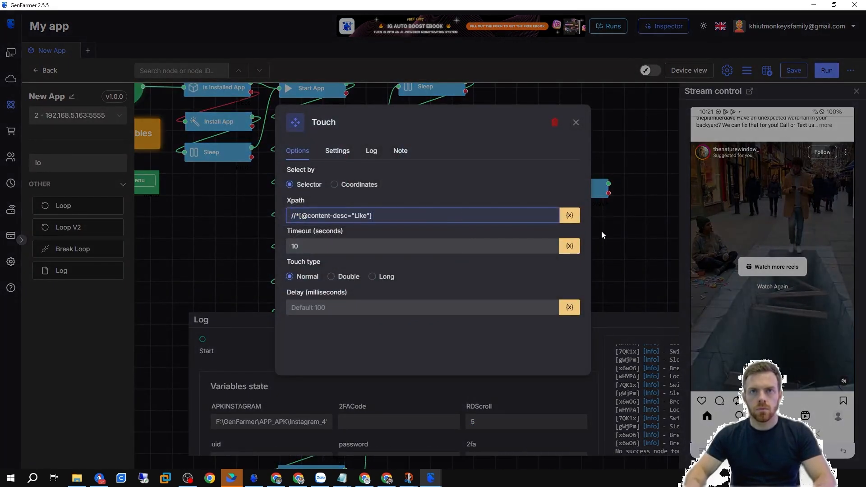
pyautogui.click(606, 225)
# Shift the Break Loop node down to make room beneath the second Sleep node.
pyautogui.moveTo(528, 218); pyautogui.dragTo(518, 237)
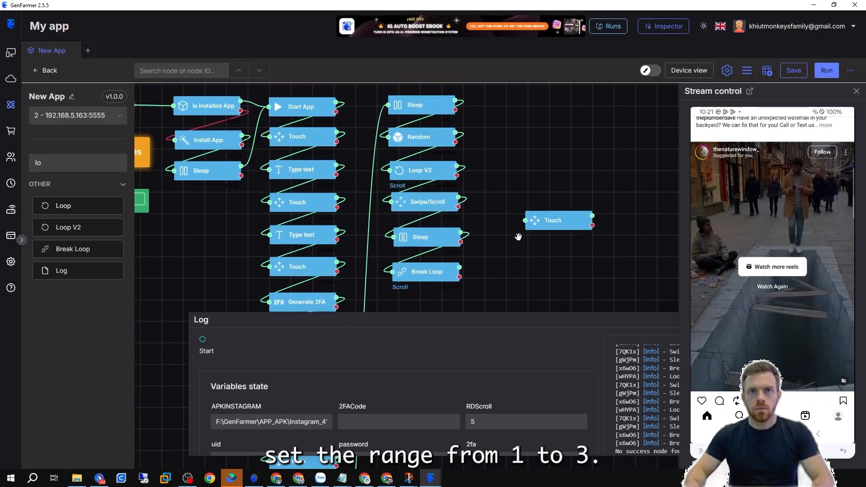
pyautogui.moveTo(427, 277); pyautogui.dragTo(428, 303)
pyautogui.moveTo(430, 240)
pyautogui.mouseDown()
pyautogui.moveTo(428, 273)
pyautogui.moveTo(428, 238)
pyautogui.mouseUp()
pyautogui.doubleClick(428, 239)
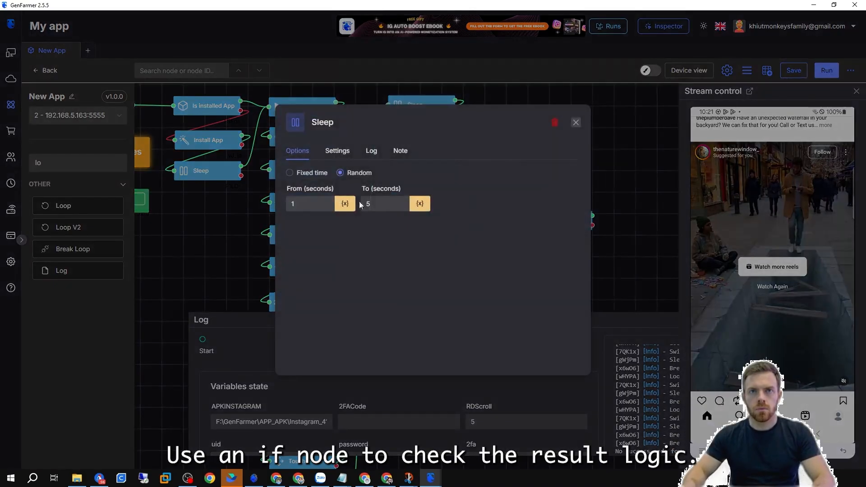
pyautogui.click(630, 244)
pyautogui.click(427, 267)
pyautogui.moveTo(502, 271); pyautogui.dragTo(504, 236)
# Duplicate the Random node below the second Sleep node and set its range from 1 to 3.
pyautogui.scroll(-1, 503, 231)
pyautogui.rightClick(440, 115)
pyautogui.click(459, 130)
pyautogui.moveTo(459, 130); pyautogui.dragTo(450, 232)
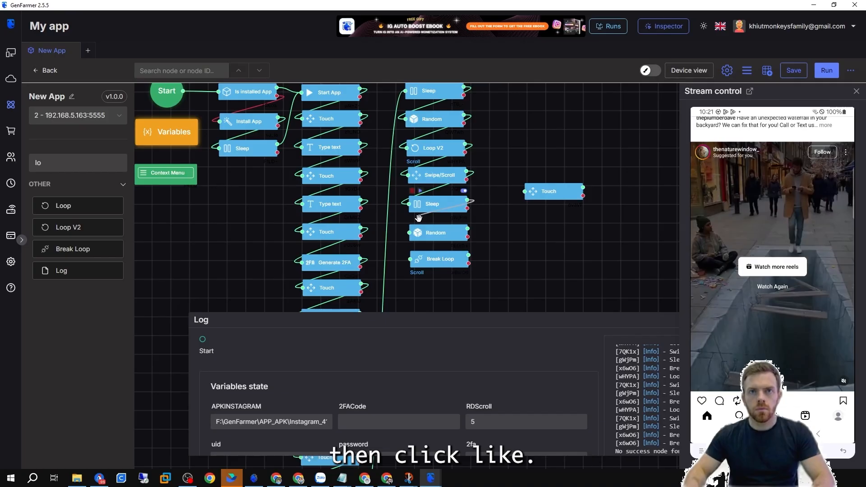
pyautogui.moveTo(436, 262); pyautogui.dragTo(438, 292)
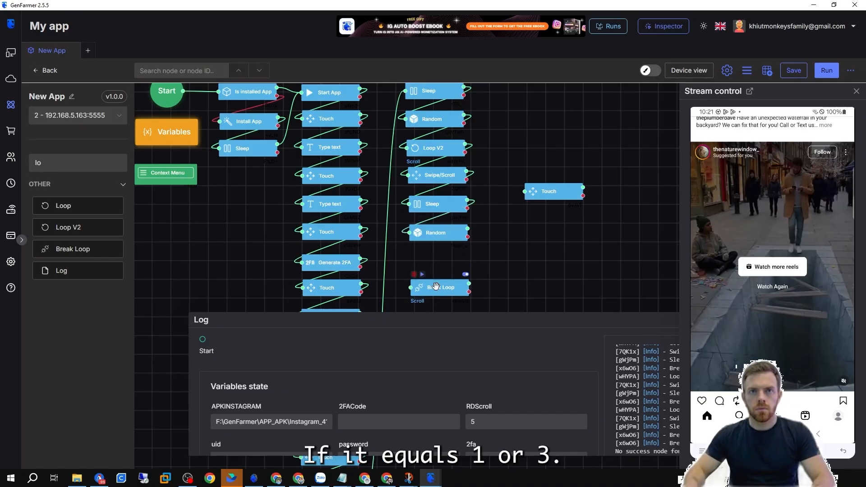
pyautogui.click(438, 232)
pyautogui.click(289, 260)
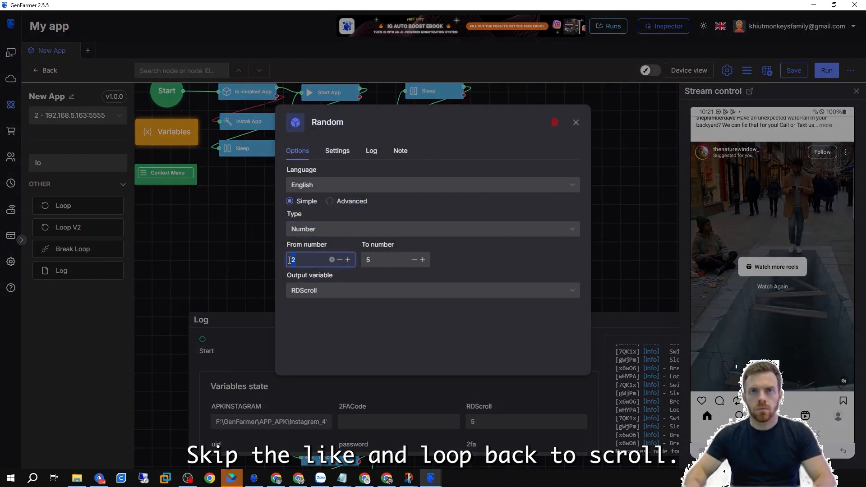
pyautogui.write('1')
pyautogui.moveTo(383, 260); pyautogui.dragTo(359, 259)
pyautogui.write('3')
pyautogui.click(626, 293)
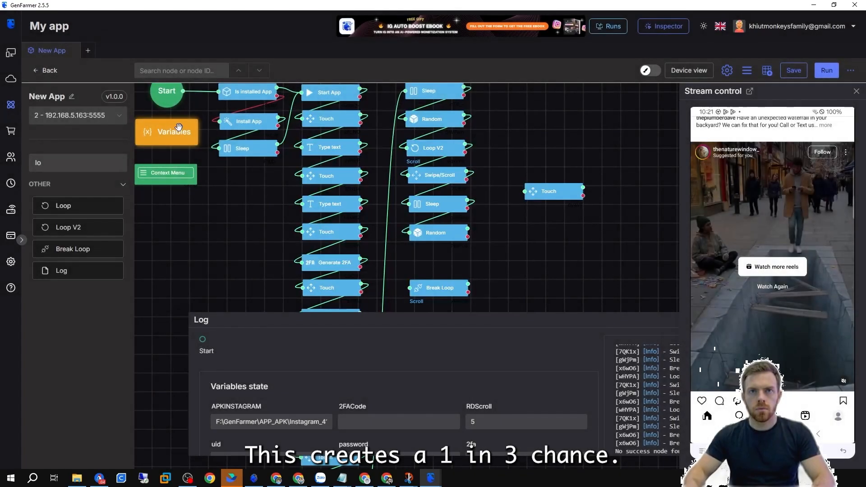
# Create a new output variable RDLike for the duplicated Random node.
pyautogui.click(442, 227)
pyautogui.click(381, 292)
pyautogui.write('RDLike')
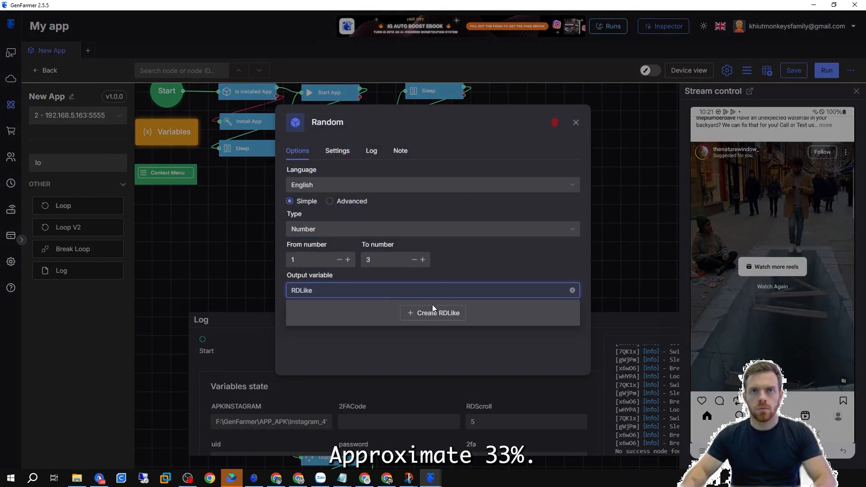
pyautogui.click(432, 308)
pyautogui.click(613, 237)
pyautogui.click(441, 218)
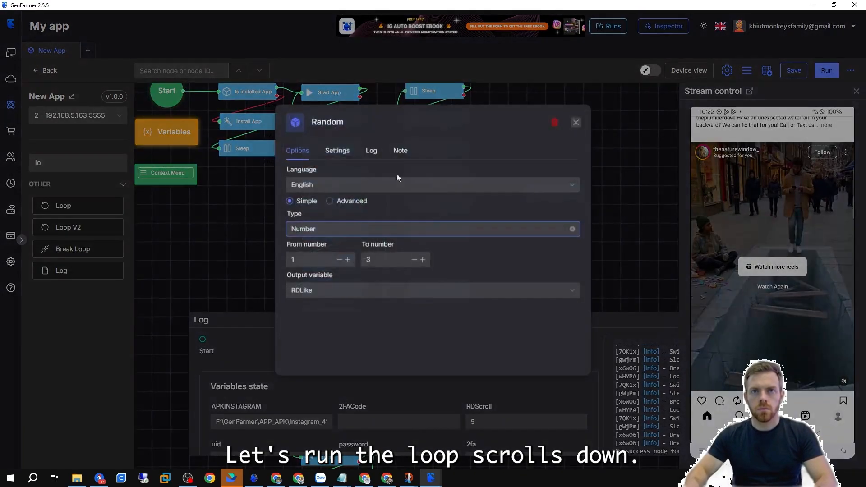
pyautogui.click(607, 203)
# Add an If node after the second Random node that checks whether RDLike equals 2.
pyautogui.moveTo(49, 162); pyautogui.dragTo(11, 158)
pyautogui.write('if')
pyautogui.moveTo(67, 205); pyautogui.dragTo(436, 258)
pyautogui.click(439, 266)
pyautogui.click(436, 185)
pyautogui.scroll(-3, 346, 300)
pyautogui.click(345, 300)
pyautogui.click(351, 218)
pyautogui.click(352, 235)
pyautogui.click(361, 246)
pyautogui.write('2')
pyautogui.click(642, 273)
# Connect the If node's true branch to the like Touch node and route that Touch node into Break Loop.
pyautogui.moveTo(466, 256); pyautogui.dragTo(524, 192)
pyautogui.moveTo(543, 192); pyautogui.dragTo(409, 287)
pyautogui.click(433, 259)
pyautogui.click(626, 265)
pyautogui.moveTo(541, 256); pyautogui.dragTo(419, 112)
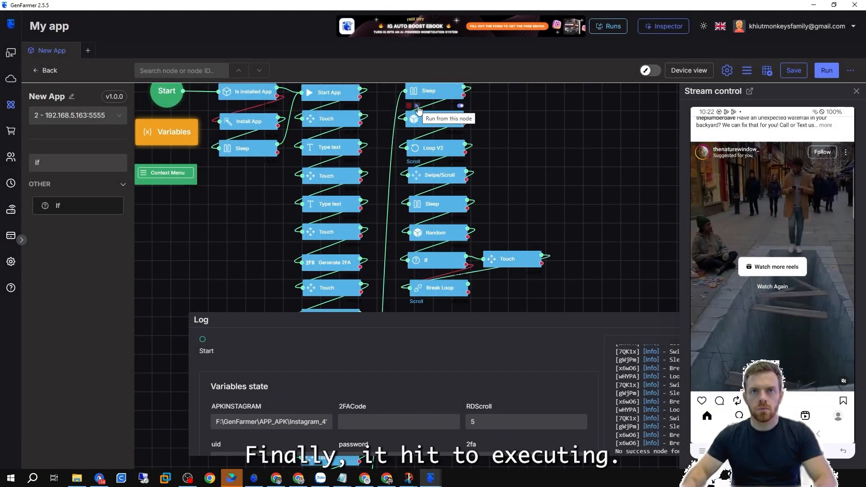
# Run the flow from the first Random node and watch the RDLike value in the variables state.
pyautogui.click(418, 108)
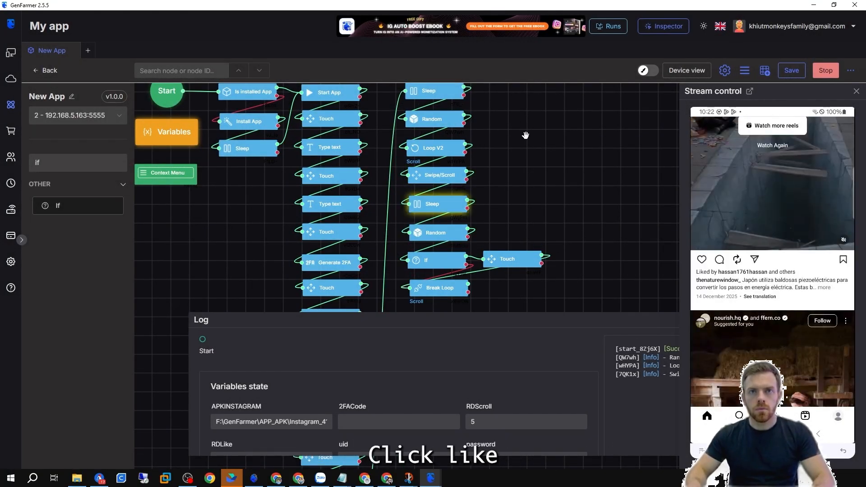
pyautogui.scroll(-2, 545, 410)
pyautogui.click(225, 378)
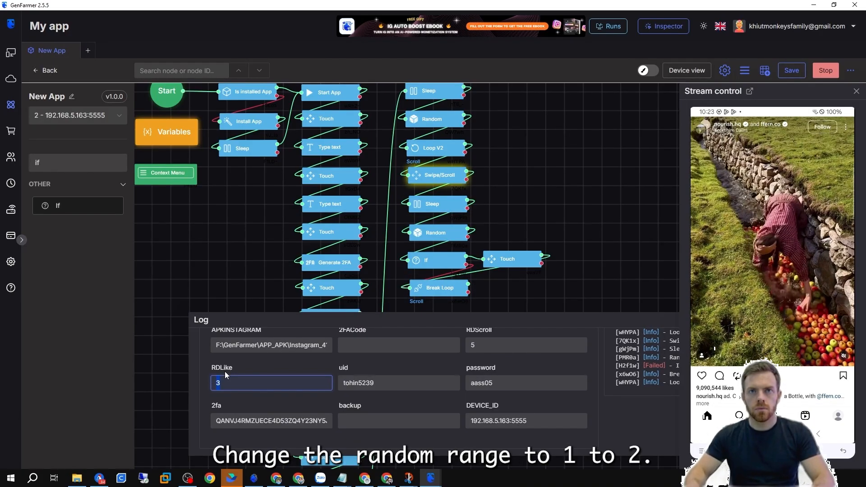
pyautogui.write('1')
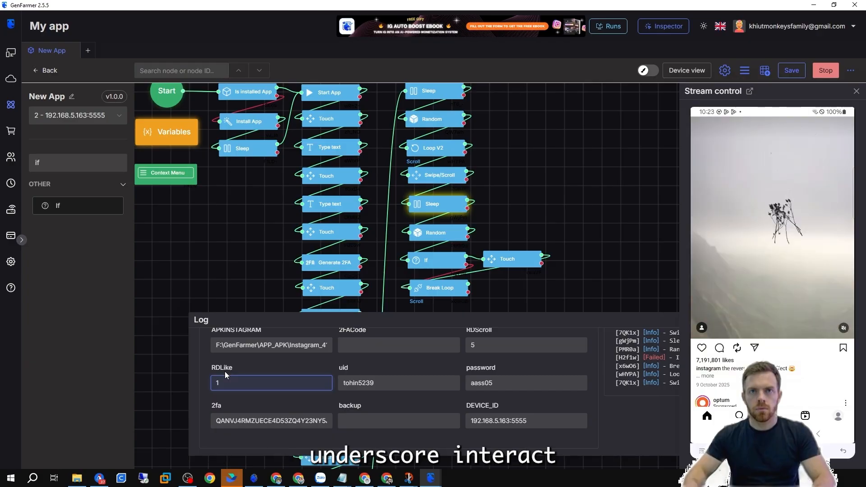
pyautogui.press('BackSpace')
pyautogui.write('3')
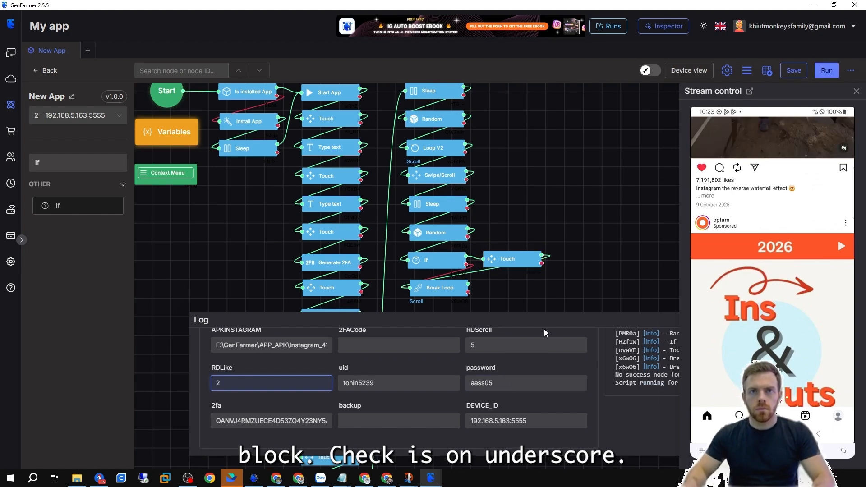
pyautogui.scroll(3, 794, 209)
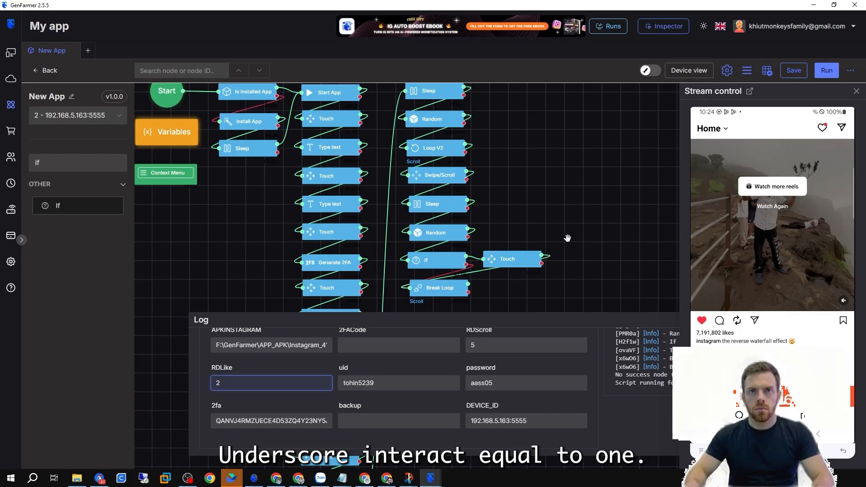
pyautogui.doubleClick(435, 234)
pyautogui.click(609, 235)
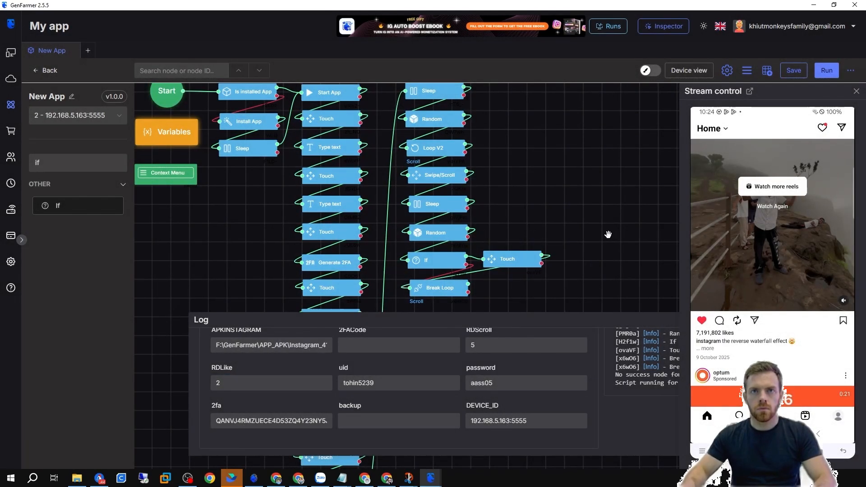
pyautogui.moveTo(617, 314); pyautogui.dragTo(610, 359)
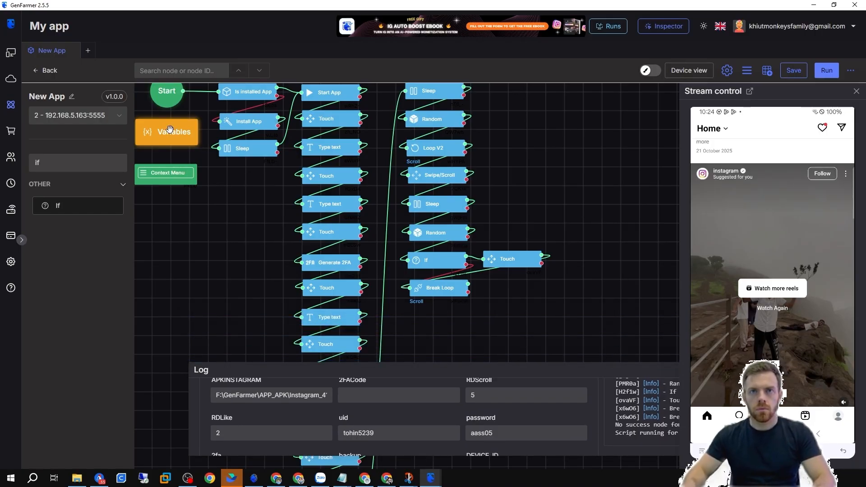
# Add a constant variable ON/OFFinteract with value 0 in the Variables panel.
pyautogui.moveTo(170, 130); pyautogui.dragTo(580, 127)
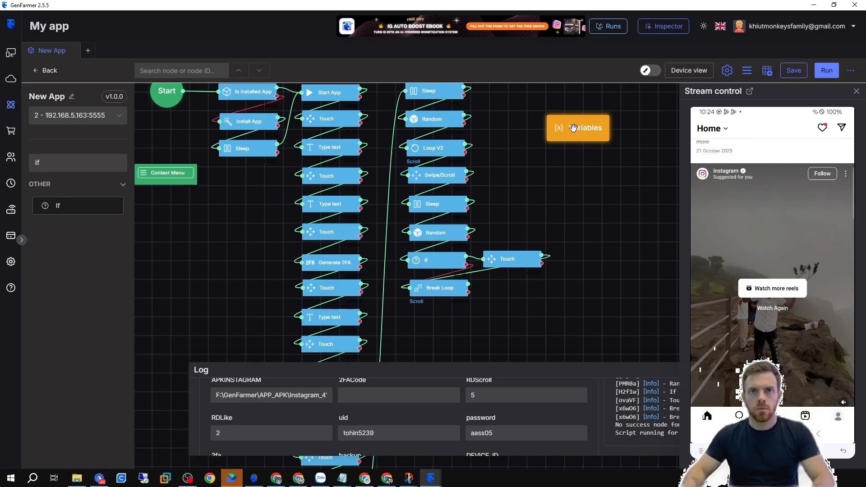
pyautogui.doubleClick(573, 128)
pyautogui.click(546, 251)
pyautogui.click(343, 262)
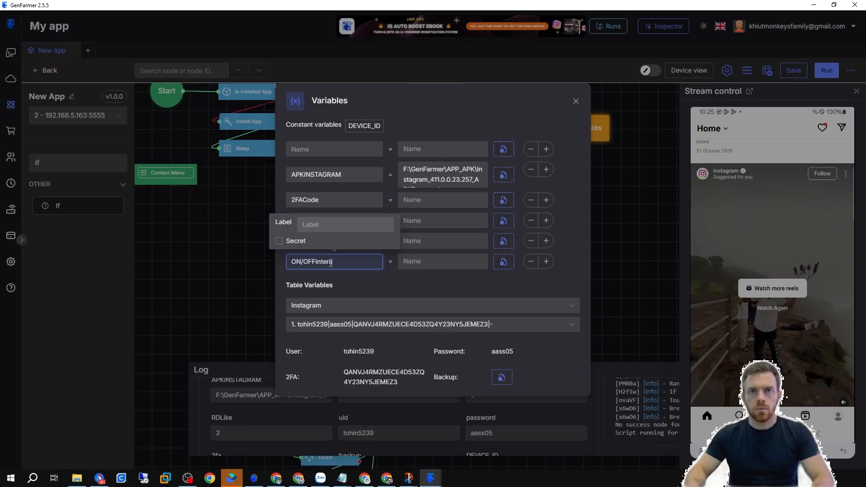
pyautogui.write('ON/OFFinteract')
pyautogui.click(426, 264)
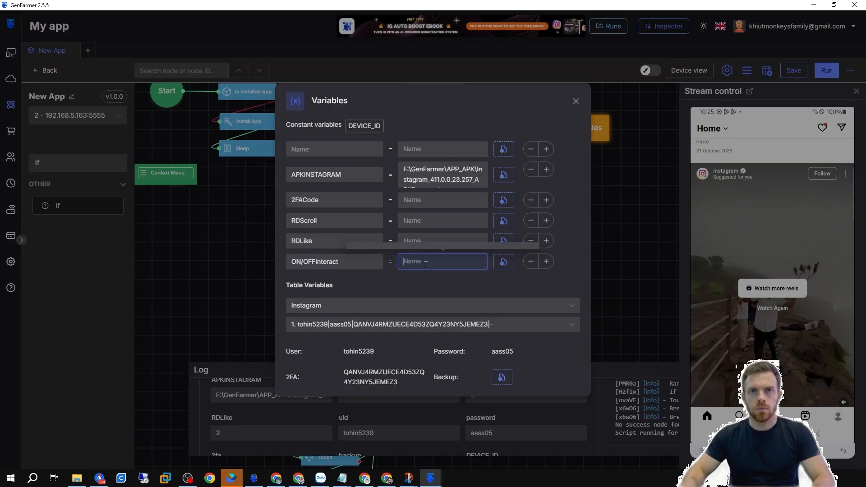
pyautogui.write('1')
pyautogui.press('BackSpace')
pyautogui.write('0')
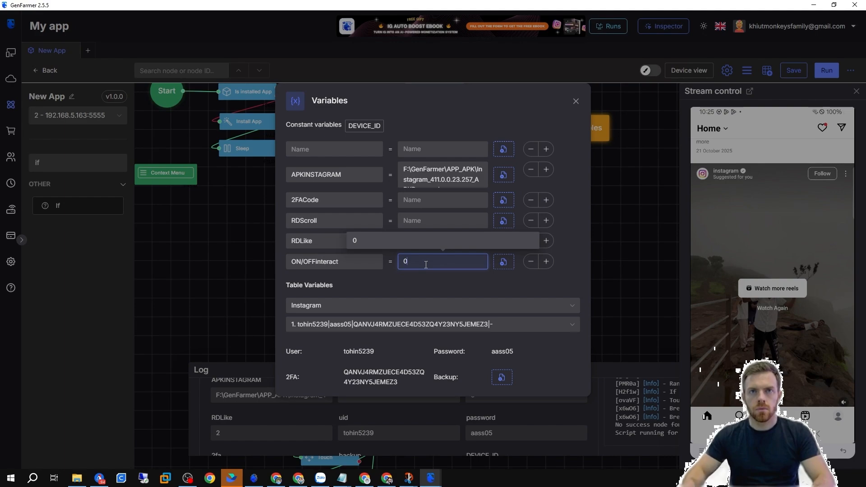
pyautogui.click(610, 229)
# Add another If node that checks whether ON/OFFinteract equals 1.
pyautogui.moveTo(58, 206); pyautogui.dragTo(453, 141)
pyautogui.doubleClick(479, 143)
pyautogui.click(360, 185)
pyautogui.scroll(-5, 338, 269)
pyautogui.click(336, 301)
pyautogui.click(340, 216)
pyautogui.click(340, 266)
pyautogui.write('1')
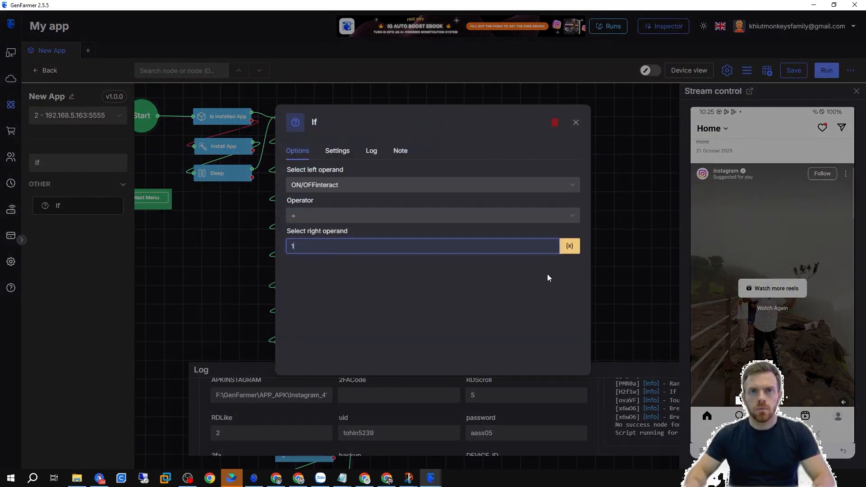
# Insert the new If node into the chain right after the first Sleep node of the scroll column, shifting the following nodes down.
pyautogui.click(642, 258)
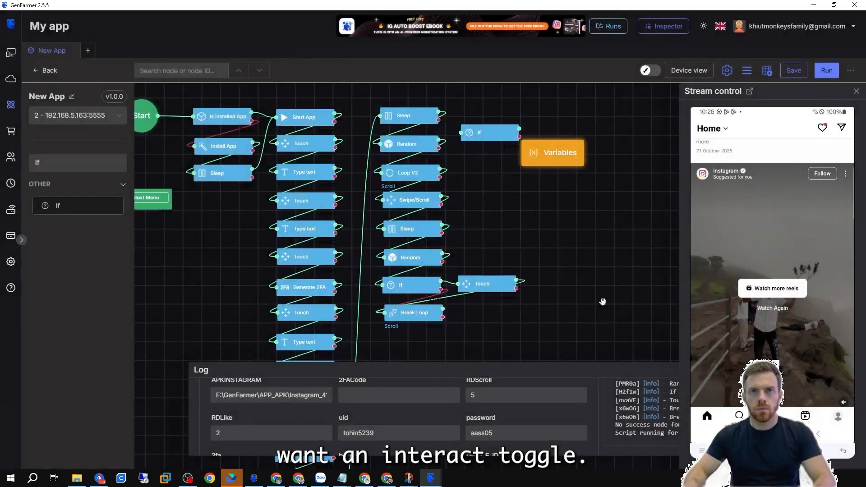
pyautogui.moveTo(411, 146); pyautogui.dragTo(411, 172)
pyautogui.moveTo(464, 131); pyautogui.dragTo(385, 141)
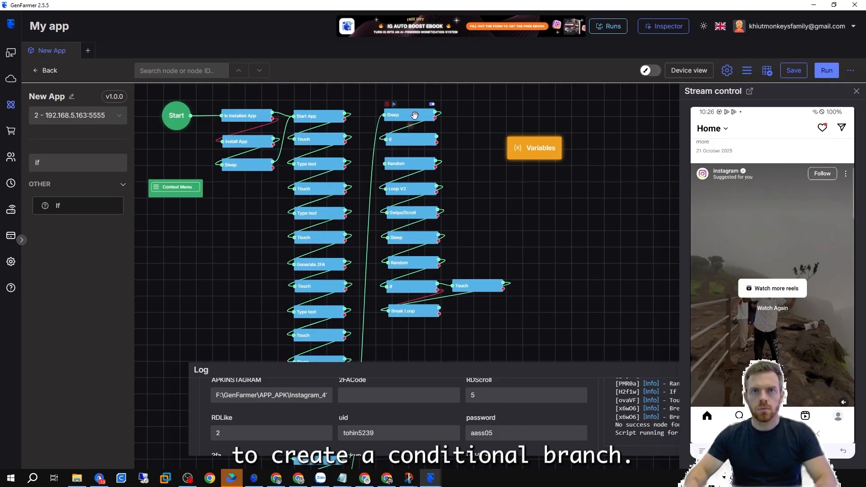
pyautogui.moveTo(379, 154); pyautogui.dragTo(510, 325)
pyautogui.moveTo(407, 166); pyautogui.dragTo(407, 191)
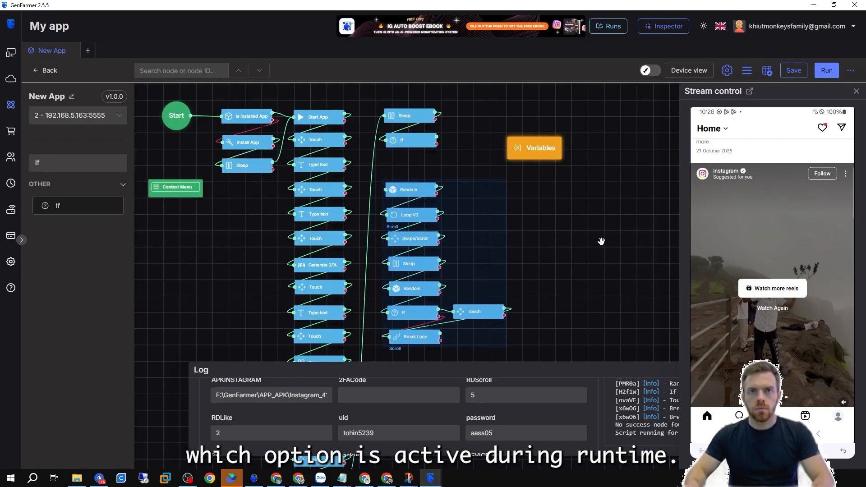
# Add a Log node with the message ON Interact below the interact If node.
pyautogui.click(116, 162)
pyautogui.write('log')
pyautogui.moveTo(62, 206); pyautogui.dragTo(408, 165)
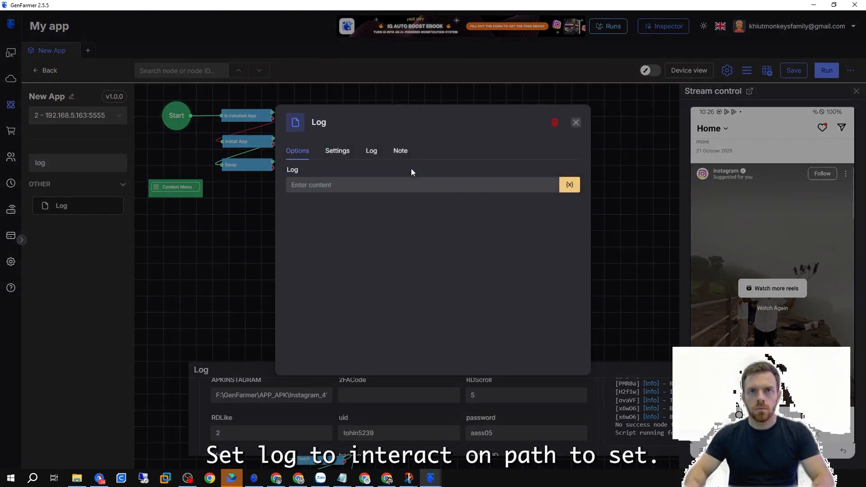
pyautogui.click(329, 186)
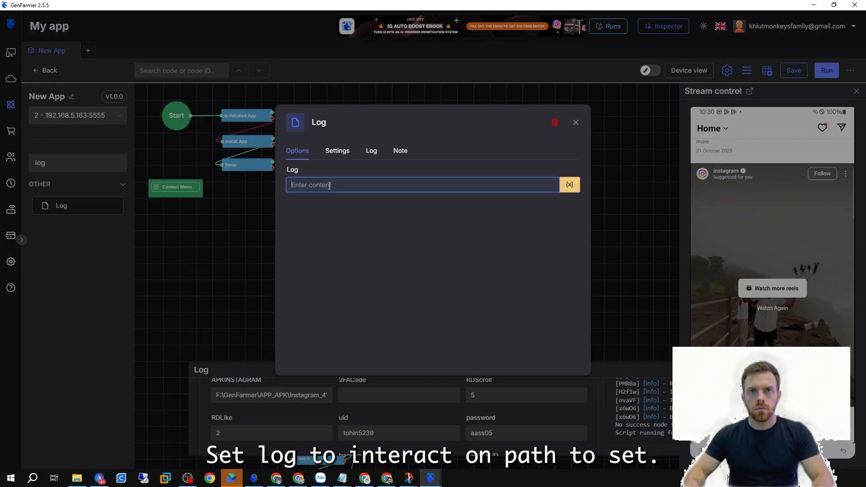
pyautogui.write('ON In')
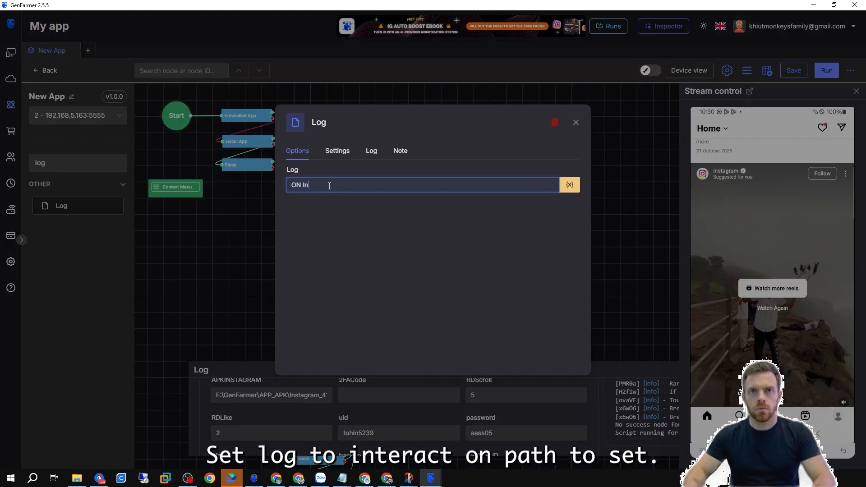
pyautogui.write('teract')
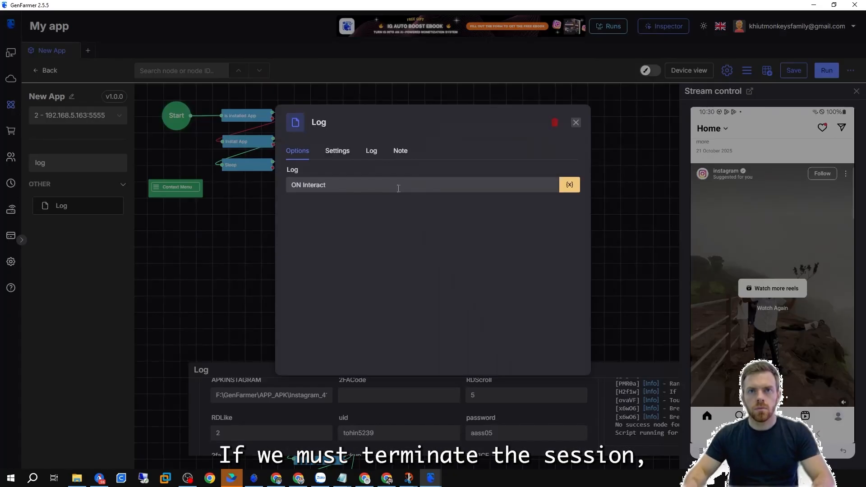
# Add a second Log node with the message OFF Interact beside the interact If node.
pyautogui.moveTo(303, 185); pyautogui.dragTo(277, 182)
pyautogui.write('OFF Interact')
pyautogui.click(576, 123)
pyautogui.moveTo(576, 147); pyautogui.dragTo(592, 143)
pyautogui.moveTo(523, 192); pyautogui.dragTo(505, 174)
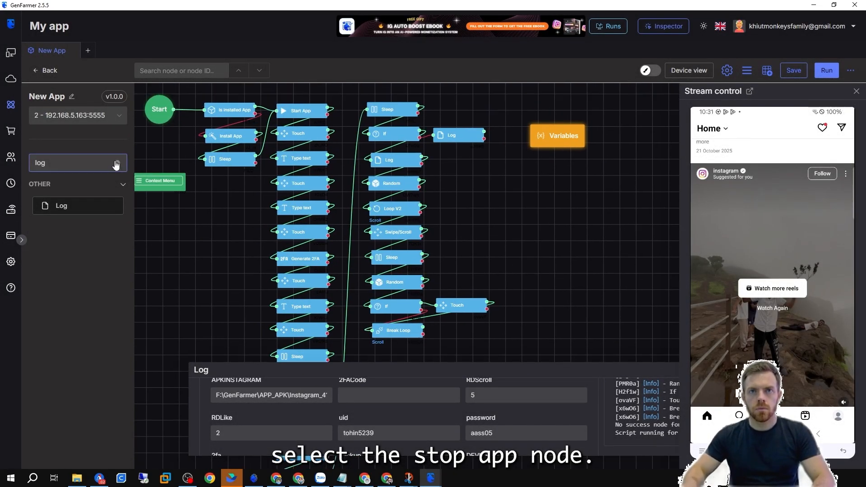
# Add a Stop App node and connect the OFF Interact log and the end of the loop to it.
pyautogui.click(116, 163)
pyautogui.moveTo(68, 342); pyautogui.dragTo(518, 112)
pyautogui.doubleClick(518, 111)
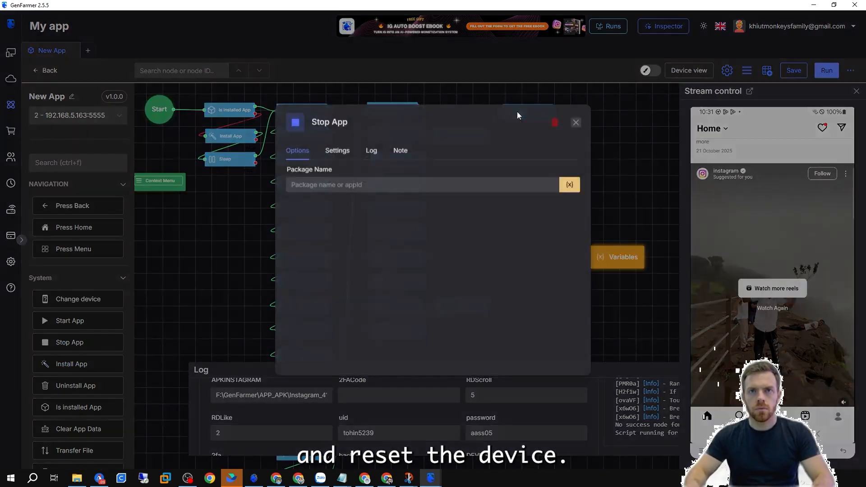
pyautogui.click(234, 190)
pyautogui.doubleClick(306, 113)
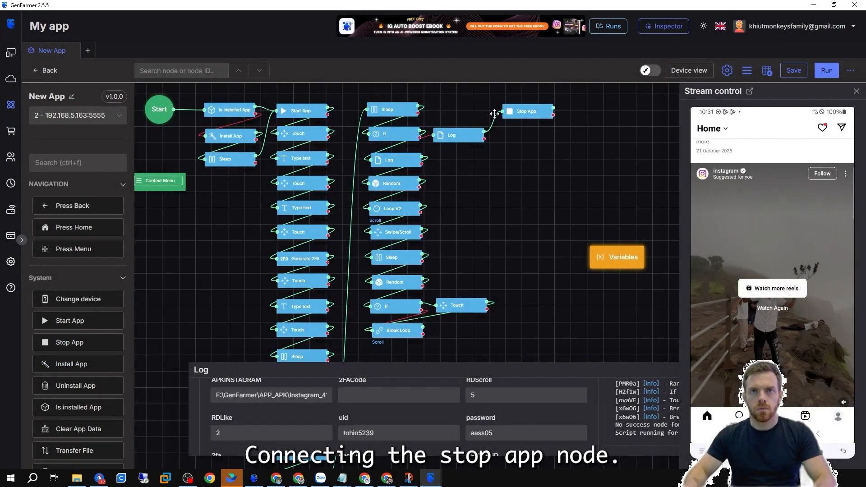
pyautogui.moveTo(474, 344); pyautogui.dragTo(503, 111)
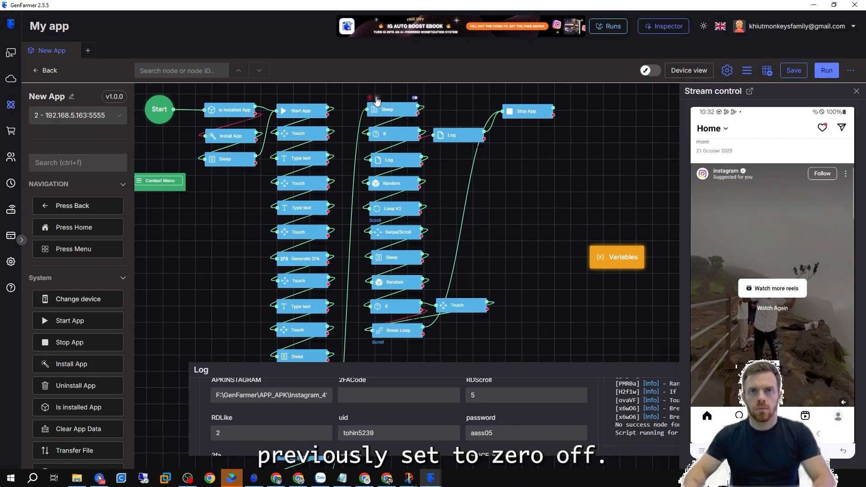
# Set ON/OFFinteract to 1 and run the flow from the Sleep node before the interact If.
pyautogui.click(616, 257)
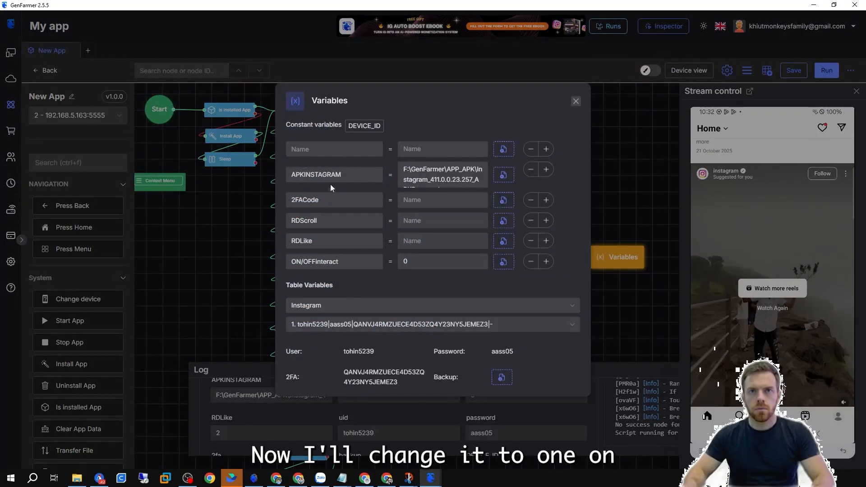
pyautogui.click(640, 186)
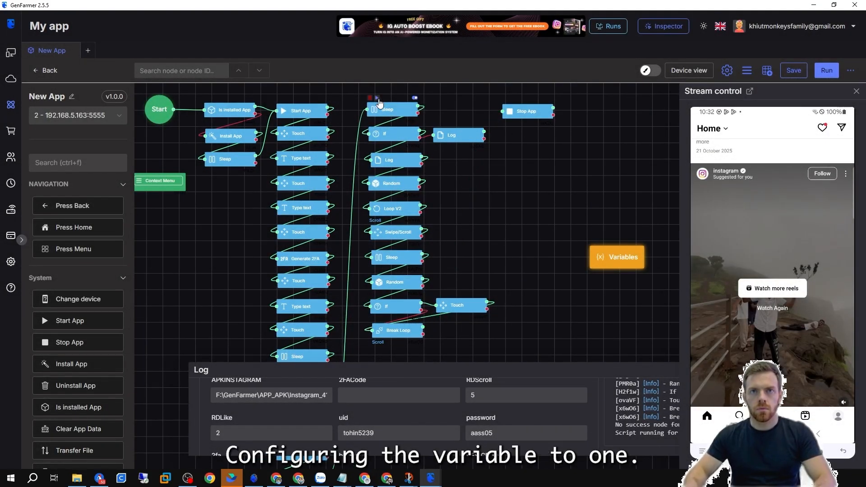
pyautogui.click(377, 98)
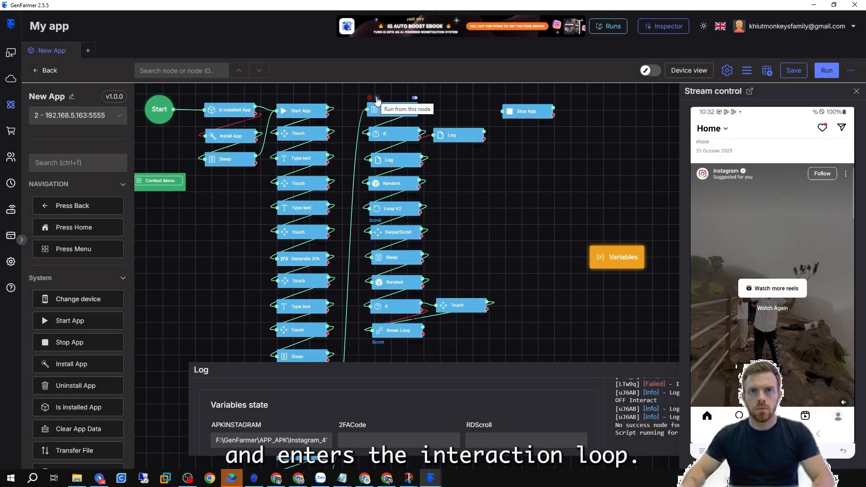
pyautogui.click(377, 98)
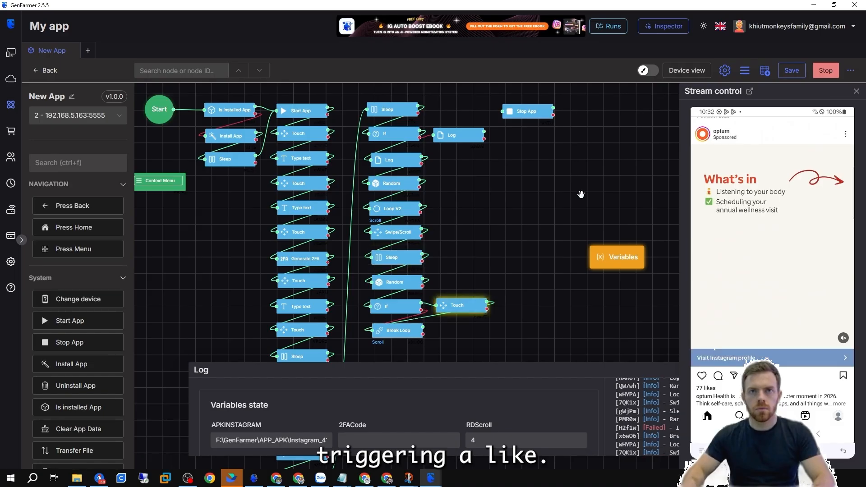
pyautogui.scroll(-2, 311, 414)
pyautogui.scroll(2, 311, 413)
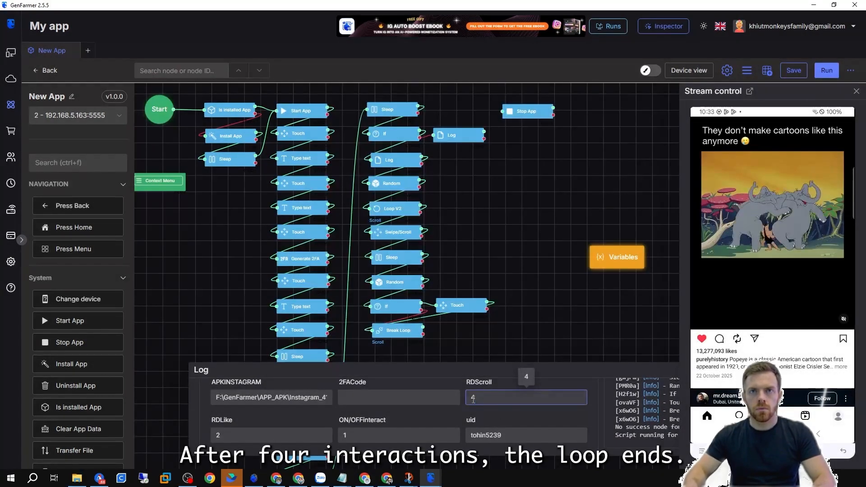
pyautogui.moveTo(423, 329); pyautogui.dragTo(525, 333)
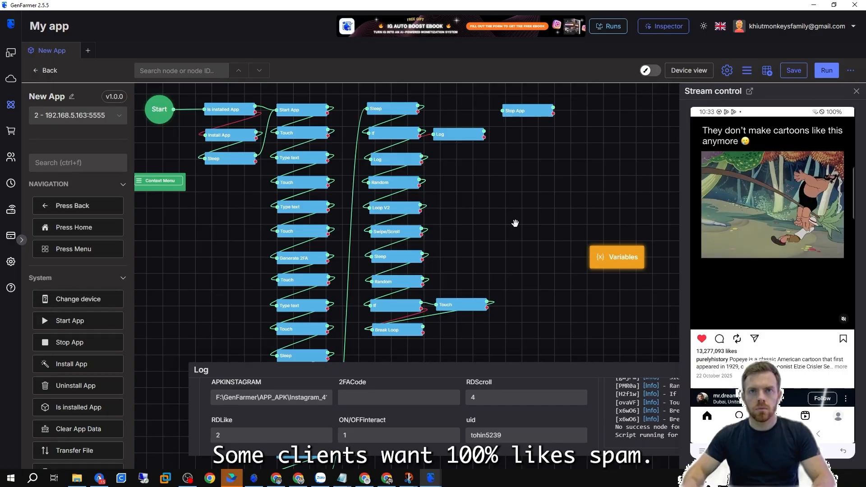
# Add a constant variable ON/OFFrateLike with value 33 in the Variables panel.
pyautogui.moveTo(629, 258); pyautogui.dragTo(220, 235)
pyautogui.doubleClick(220, 234)
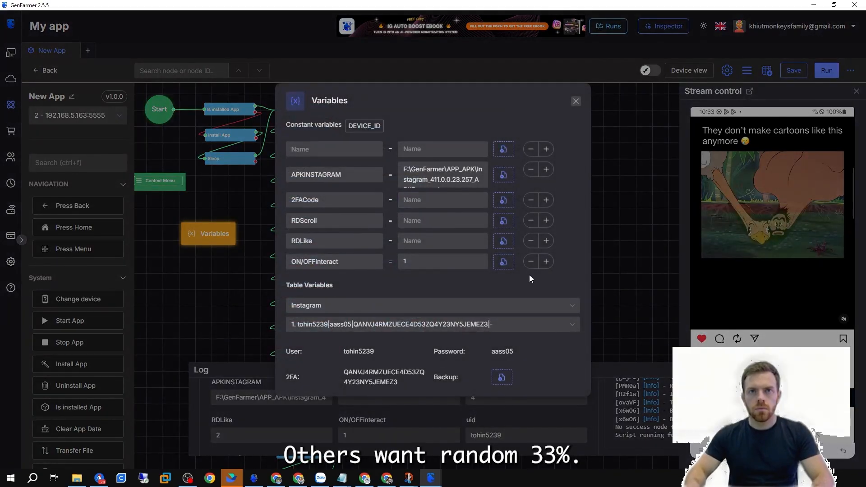
pyautogui.moveTo(315, 263); pyautogui.dragTo(285, 264)
pyautogui.hotkey('ctrl', 'c')
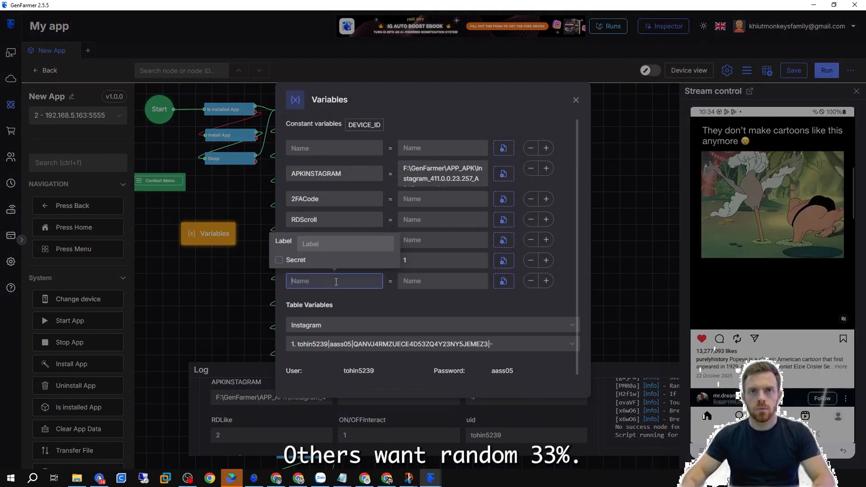
pyautogui.click(336, 282)
pyautogui.hotkey('ctrl', 'v')
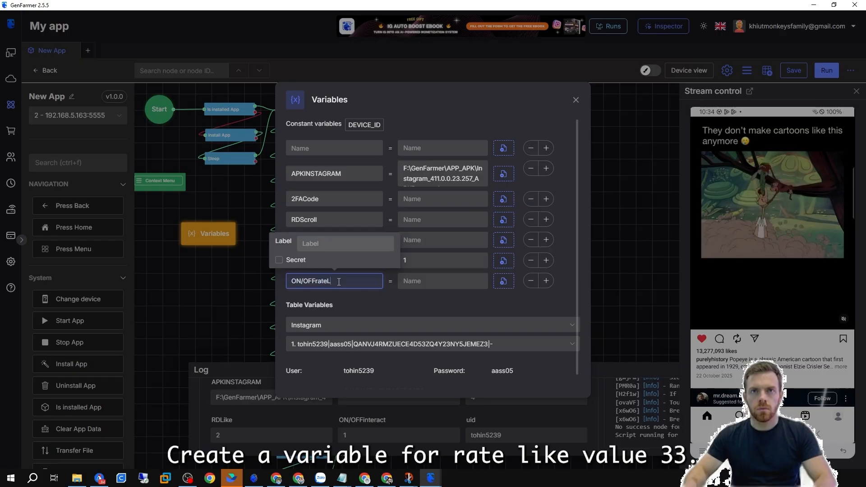
pyautogui.click(412, 280)
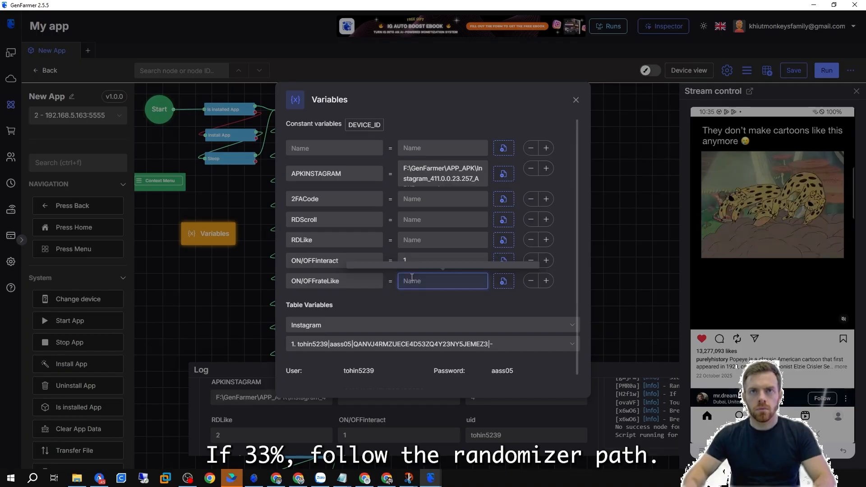
pyautogui.write('33')
pyautogui.click(622, 280)
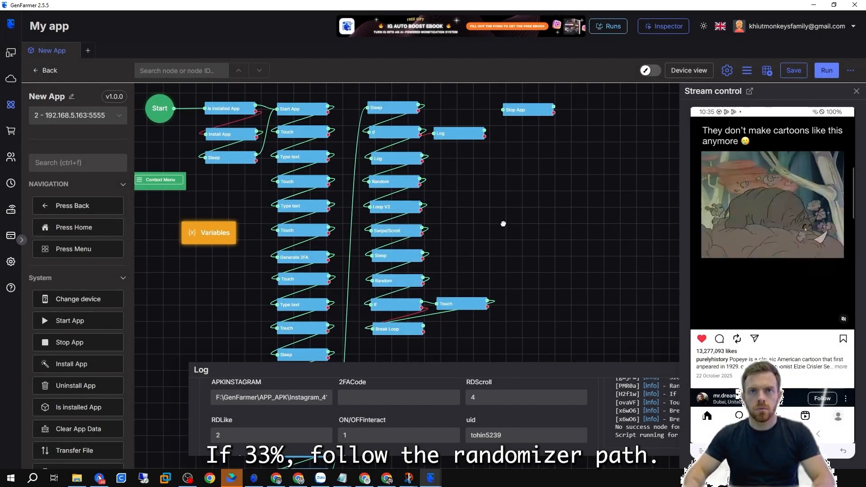
# Shift the Random, If, Touch and Break Loop nodes down to make room below the loop's Sleep node.
pyautogui.moveTo(501, 251); pyautogui.dragTo(507, 208)
pyautogui.moveTo(528, 335); pyautogui.dragTo(397, 263)
pyautogui.click(583, 236)
pyautogui.scroll(1, 512, 159)
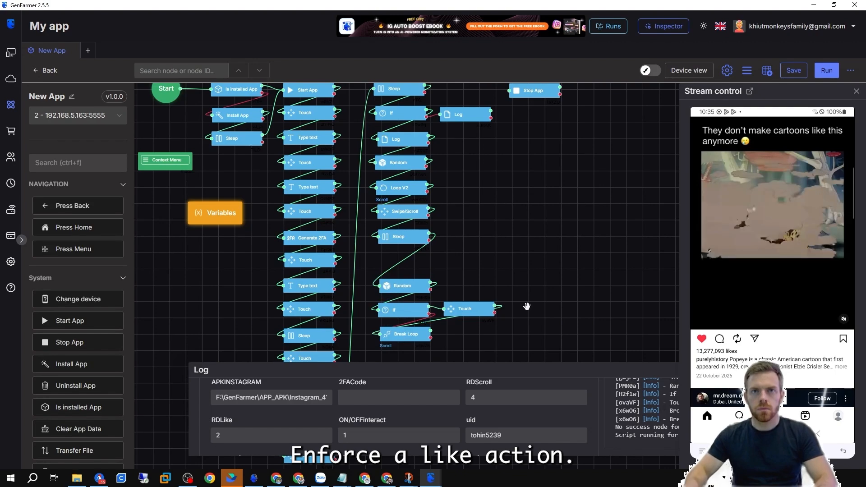
pyautogui.click(483, 240)
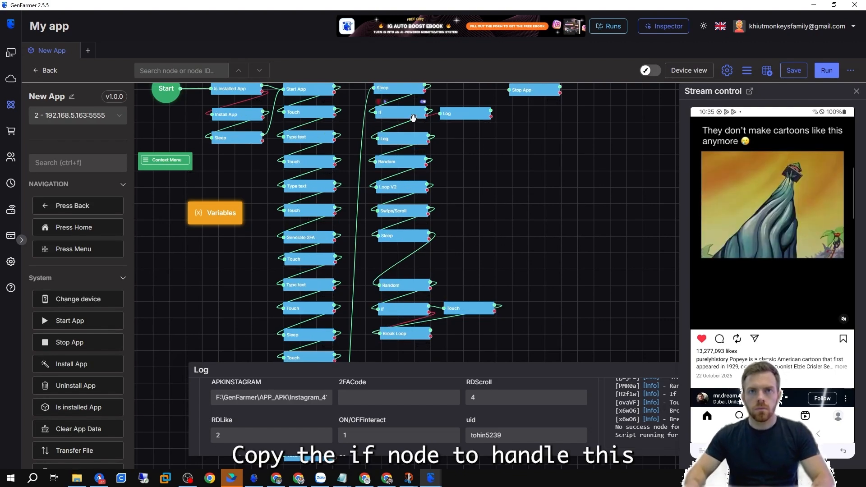
# Duplicate the If node, set it to check whether ON/OFFrateLike equals 33, and place it below the loop's Sleep node.
pyautogui.rightClick(406, 112)
pyautogui.click(426, 140)
pyautogui.moveTo(410, 196); pyautogui.dragTo(483, 256)
pyautogui.doubleClick(484, 256)
pyautogui.click(354, 185)
pyautogui.scroll(-3, 352, 221)
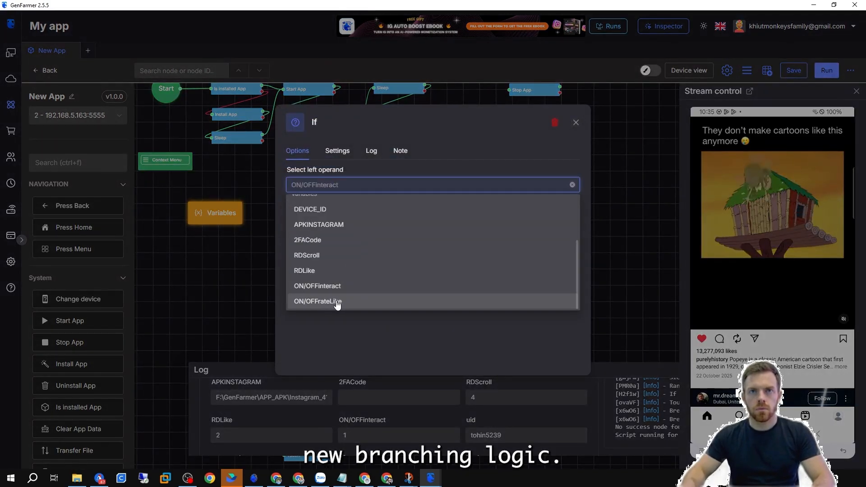
pyautogui.click(337, 305)
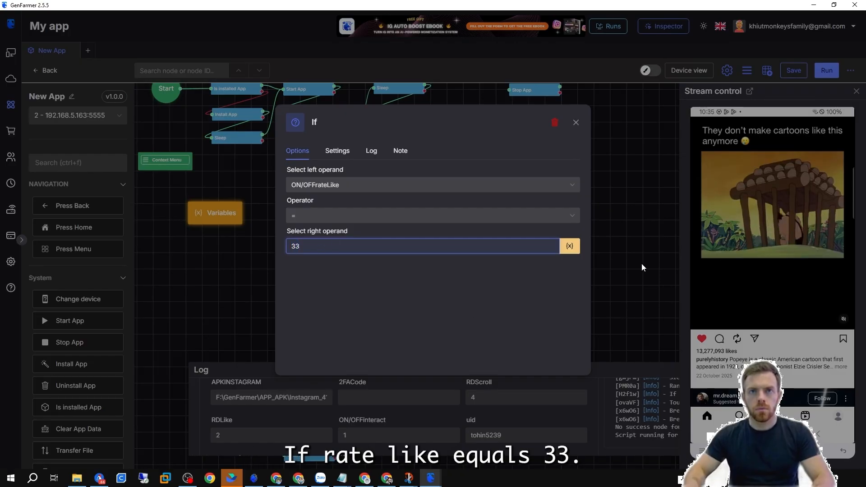
pyautogui.press('Escape')
pyautogui.moveTo(404, 258); pyautogui.dragTo(404, 260)
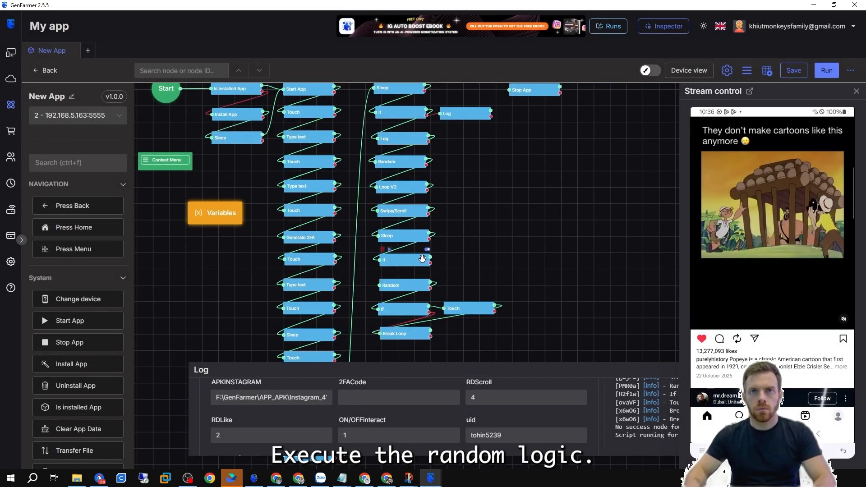
# Wire the rate-like If node into the loop between the Sleep and Random nodes.
pyautogui.doubleClick(406, 286)
pyautogui.click(630, 246)
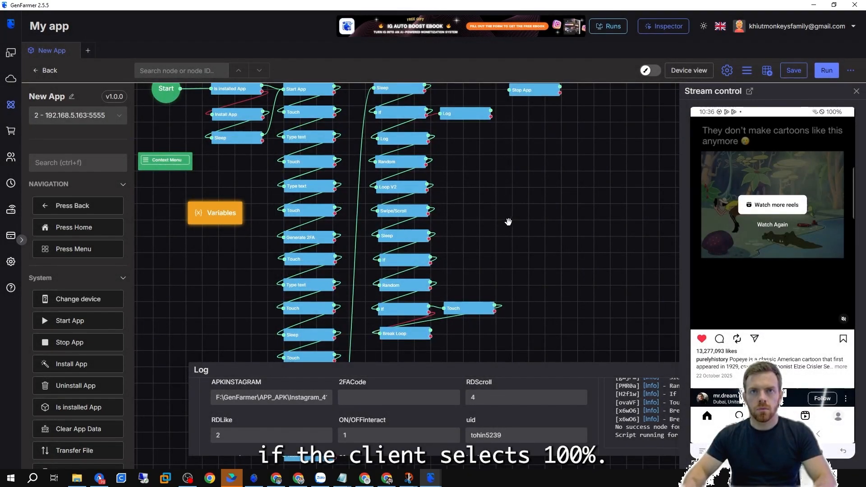
pyautogui.moveTo(505, 228); pyautogui.dragTo(487, 185)
pyautogui.moveTo(412, 220); pyautogui.dragTo(445, 269)
pyautogui.moveTo(468, 178); pyautogui.dragTo(453, 249)
# Duplicate a Log node and set its message to Rate Like () with the ON/OFFrateLike variable inserted.
pyautogui.rightClick(456, 103)
pyautogui.click(478, 128)
pyautogui.doubleClick(453, 250)
pyautogui.moveTo(329, 185); pyautogui.dragTo(278, 192)
pyautogui.write('Rate Like')
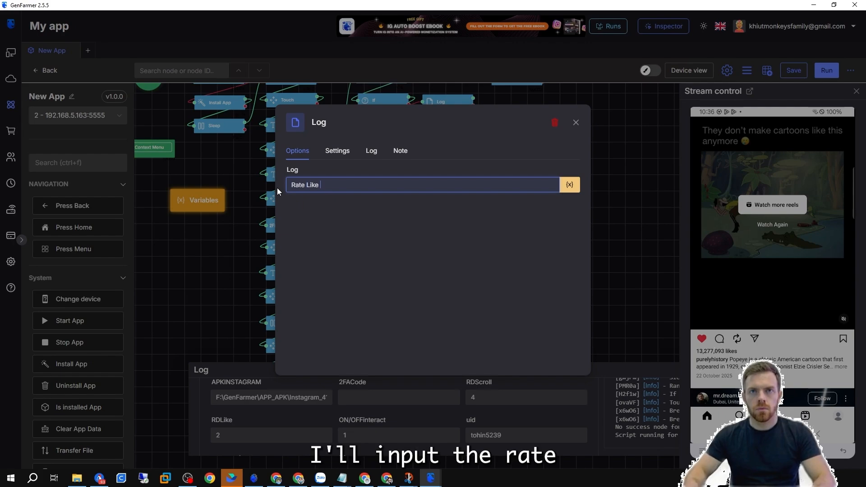
pyautogui.write(' ()')
pyautogui.click(570, 184)
pyautogui.scroll(-4, 566, 297)
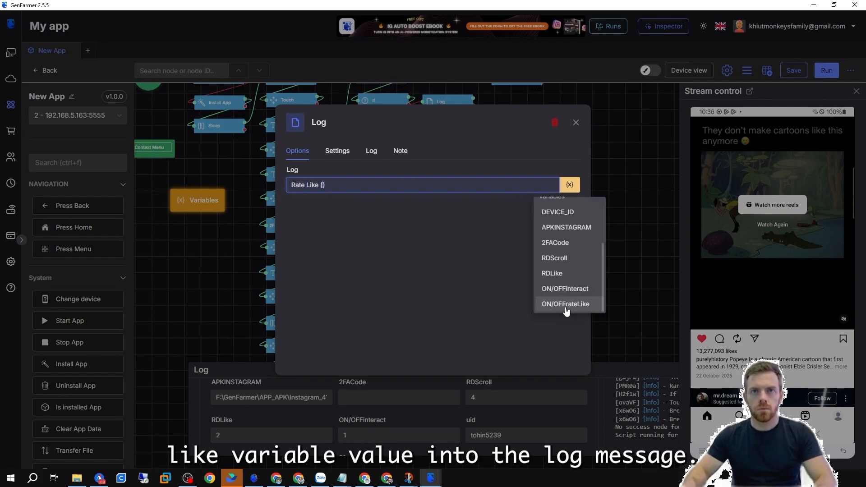
pyautogui.click(566, 310)
pyautogui.press('Escape')
# Undo the last three changes.
pyautogui.scroll(-1, 495, 244)
pyautogui.hotkey('ctrl', 'z')
pyautogui.hotkey('ctrl', 'z')
pyautogui.hotkey('ctrl', 'z')
pyautogui.hotkey('ctrl', 'z')
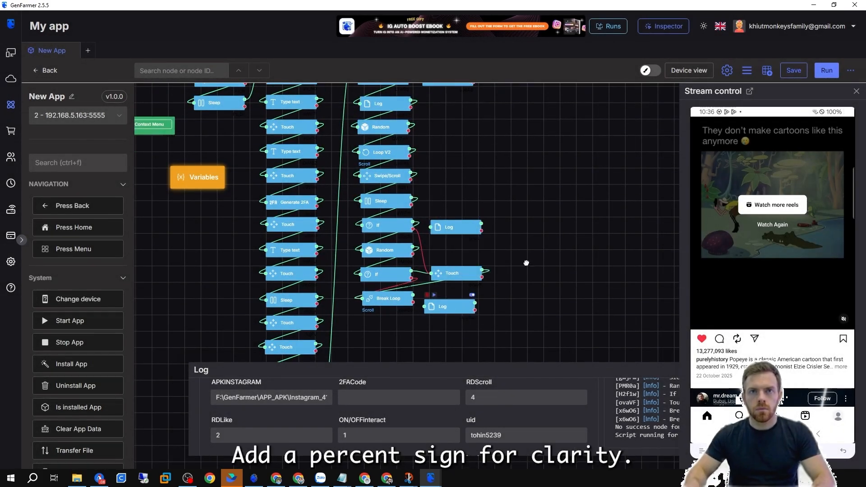
# Move the rate-like Log node into the chain between the loop's Sleep node and the rate-like If node.
pyautogui.moveTo(487, 235); pyautogui.dragTo(490, 214)
pyautogui.moveTo(350, 219); pyautogui.dragTo(496, 316)
pyautogui.moveTo(391, 233); pyautogui.dragTo(392, 250)
pyautogui.moveTo(438, 218); pyautogui.dragTo(362, 243)
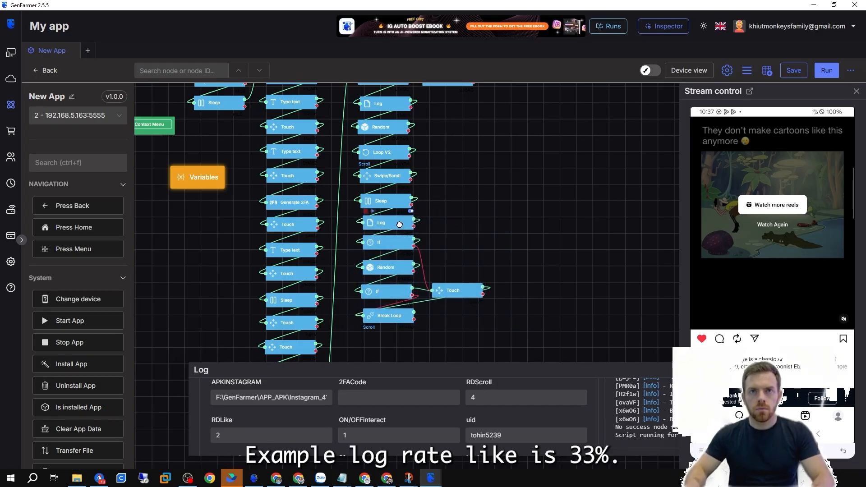
pyautogui.doubleClick(400, 224)
pyautogui.click(647, 229)
# Check the ON/OFFrateLike value in the Variables panel.
pyautogui.doubleClick(203, 179)
pyautogui.click(417, 282)
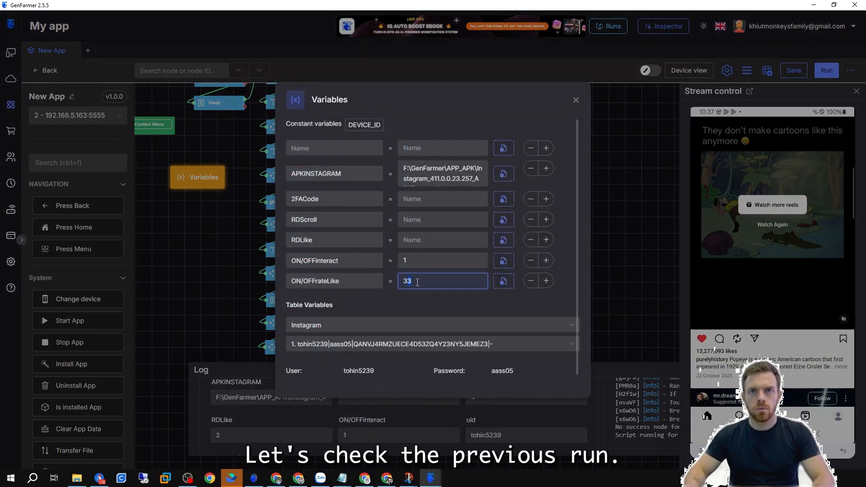
pyautogui.click(626, 279)
pyautogui.scroll(-3, 487, 234)
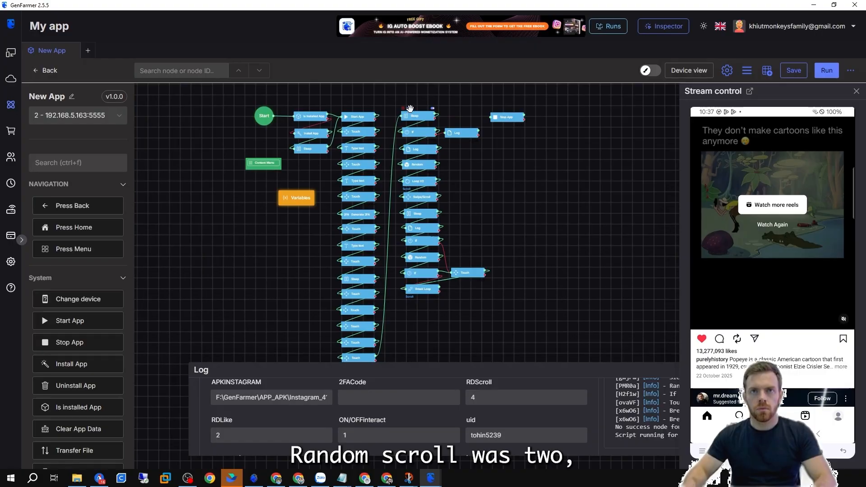
# Run the flow from the Sleep node before the interact If and inspect the rate-like Log node.
pyautogui.click(410, 109)
pyautogui.moveTo(680, 376); pyautogui.dragTo(686, 375)
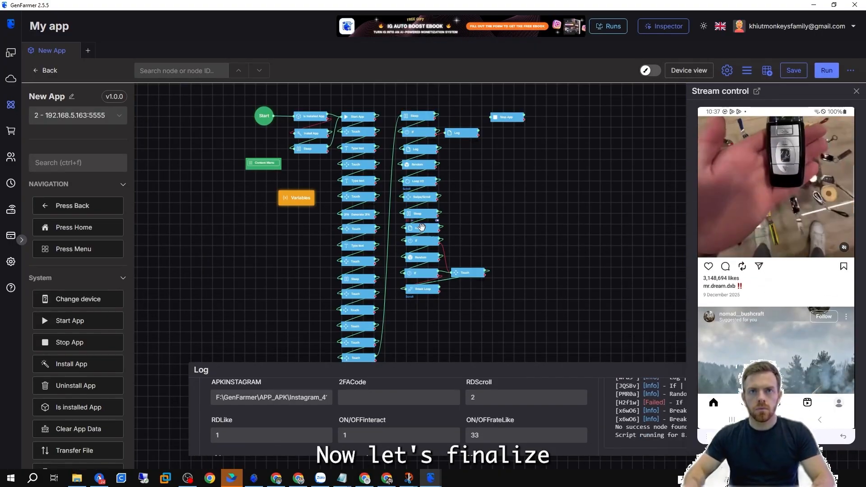
pyautogui.doubleClick(421, 228)
pyautogui.click(396, 189)
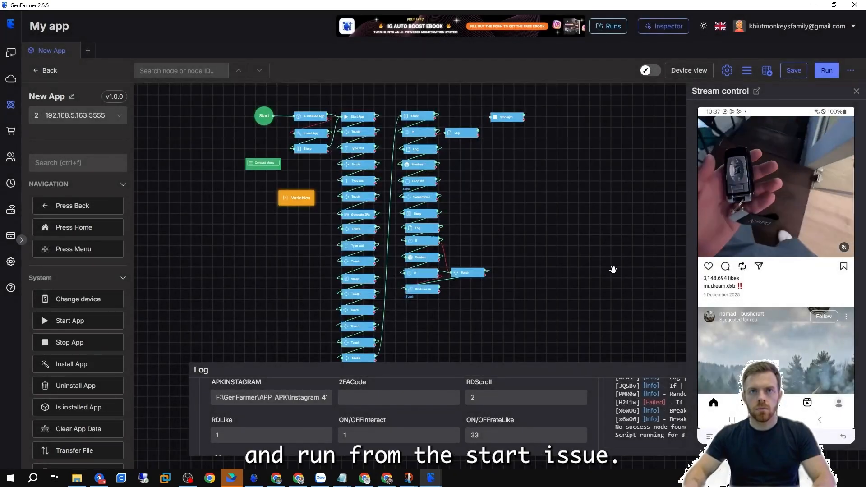
# Run the flow from the Start node.
pyautogui.moveTo(438, 311); pyautogui.dragTo(490, 139)
pyautogui.moveTo(542, 170); pyautogui.dragTo(551, 170)
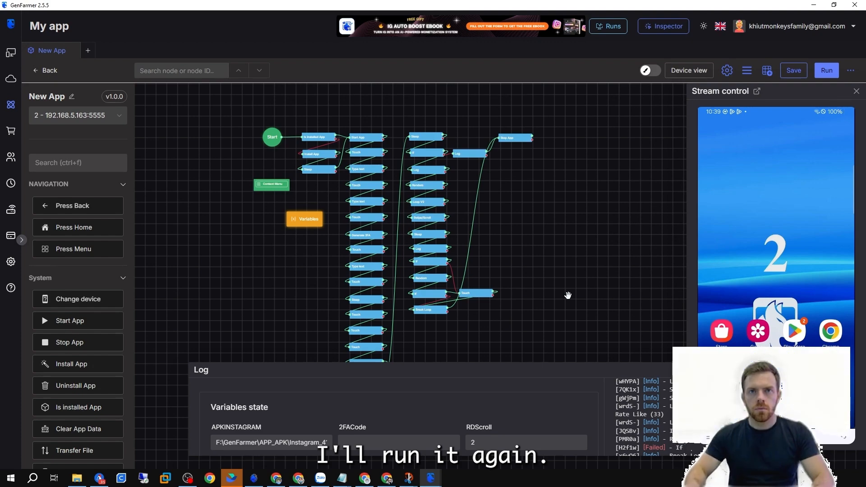
pyautogui.click(826, 73)
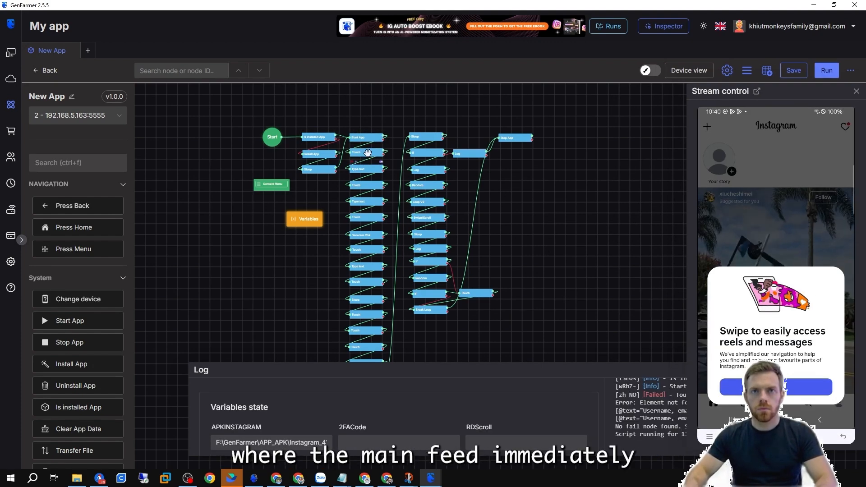
# Examine the XPath selector of the Touch node right after Start App.
pyautogui.doubleClick(367, 152)
pyautogui.moveTo(333, 216); pyautogui.dragTo(500, 213)
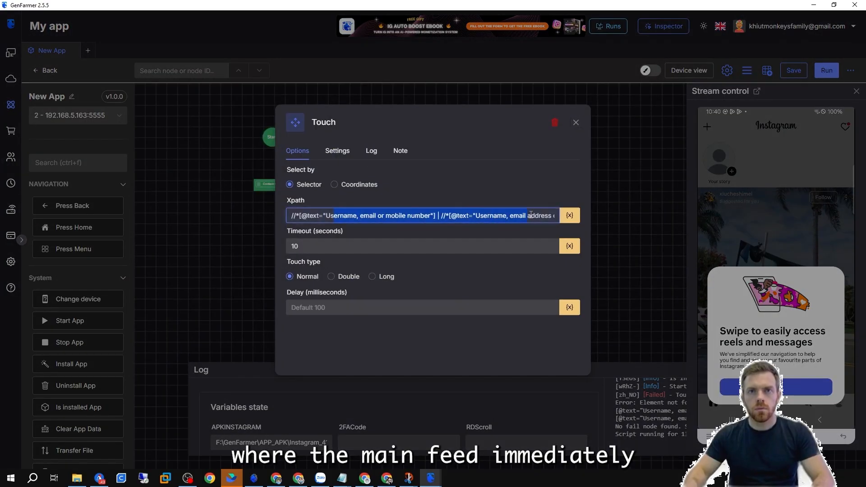
pyautogui.click(616, 204)
# Inspect the Instagram pop-up's Got it button in the Inspector to get its selector.
pyautogui.click(431, 477)
pyautogui.click(480, 439)
pyautogui.click(38, 120)
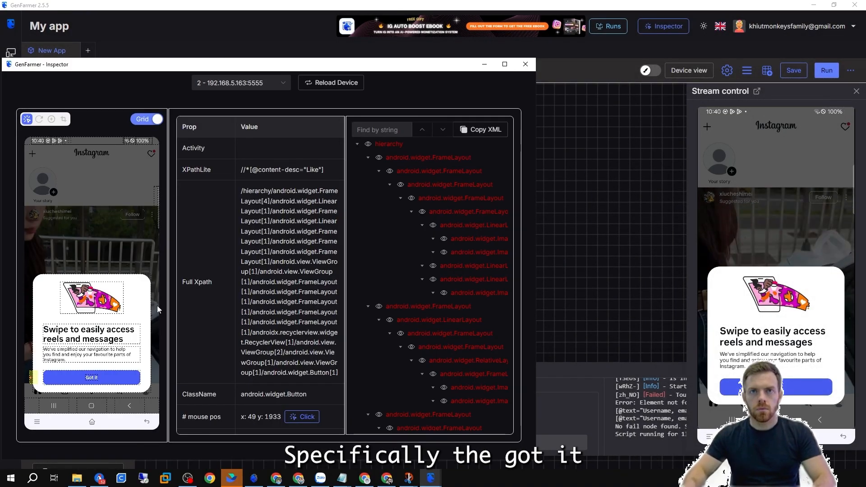
pyautogui.click(91, 378)
pyautogui.click(274, 172)
pyautogui.click(544, 199)
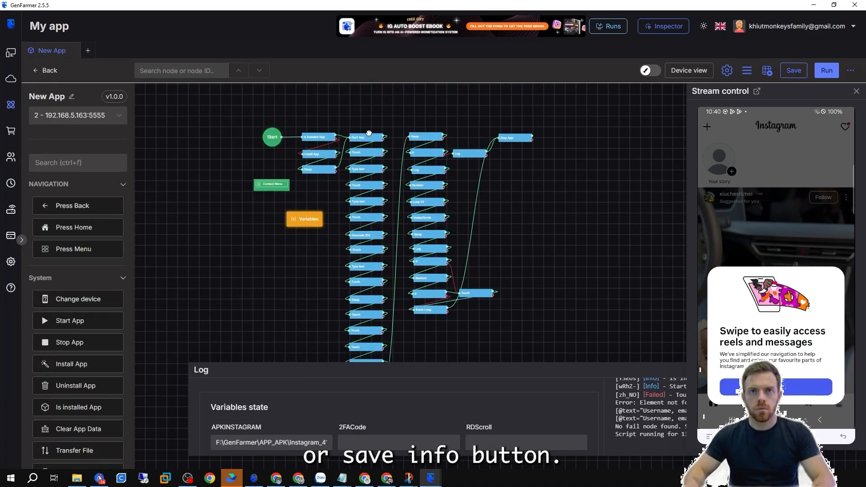
# Paste a Log node above the flow and set its message to Login Success.
pyautogui.scroll(1, 386, 115)
pyautogui.moveTo(386, 116); pyautogui.dragTo(333, 150)
pyautogui.scroll(-1, 420, 198)
pyautogui.hotkey('ctrl', 'v')
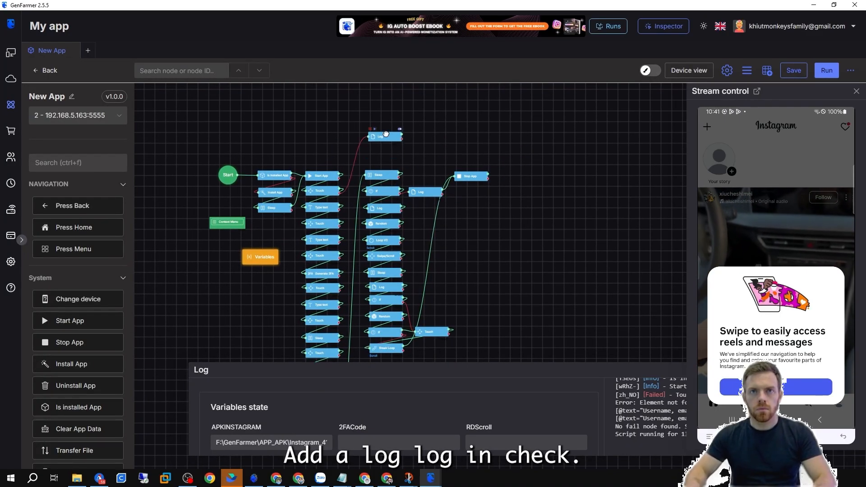
pyautogui.doubleClick(386, 133)
pyautogui.moveTo(329, 185); pyautogui.dragTo(285, 188)
pyautogui.write('Login Succ')
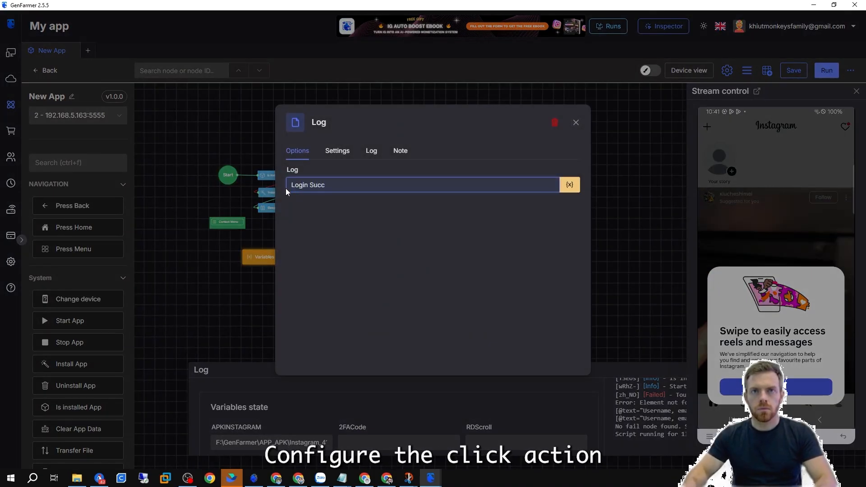
pyautogui.write('ess')
pyautogui.click(623, 234)
# Duplicate a Touch node, connect it after the Login Success log, and set its XPath to the Got it button.
pyautogui.scroll(3, 389, 130)
pyautogui.click(289, 221)
pyautogui.hotkey('ctrl', 'c')
pyautogui.hotkey('ctrl', 'v')
pyautogui.moveTo(321, 269); pyautogui.dragTo(383, 165)
pyautogui.moveTo(409, 135); pyautogui.dragTo(359, 165)
pyautogui.doubleClick(381, 165)
pyautogui.moveTo(400, 215); pyautogui.dragTo(307, 212)
pyautogui.write('Got it')
pyautogui.click(419, 95)
pyautogui.click(365, 130)
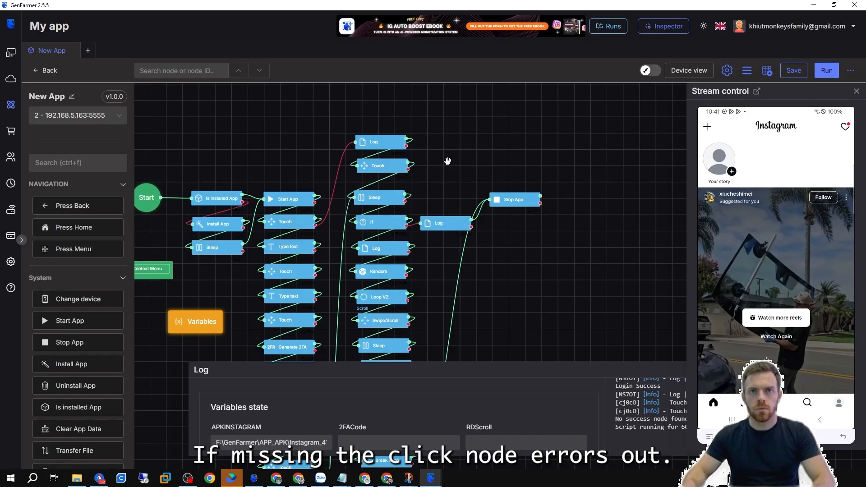
# Route the Got it Touch node's failure path to the Sleep node and rerun the flow.
pyautogui.click(775, 420)
pyautogui.click(833, 71)
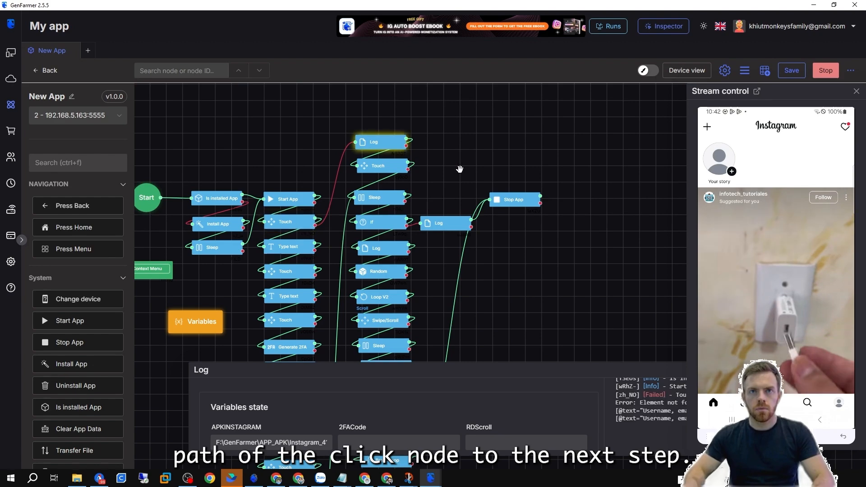
pyautogui.moveTo(408, 169); pyautogui.dragTo(354, 197)
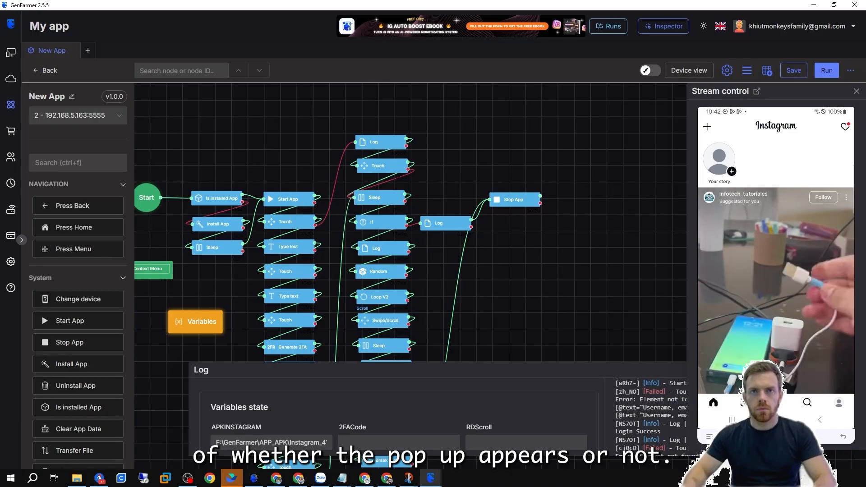
pyautogui.click(731, 420)
pyautogui.click(826, 71)
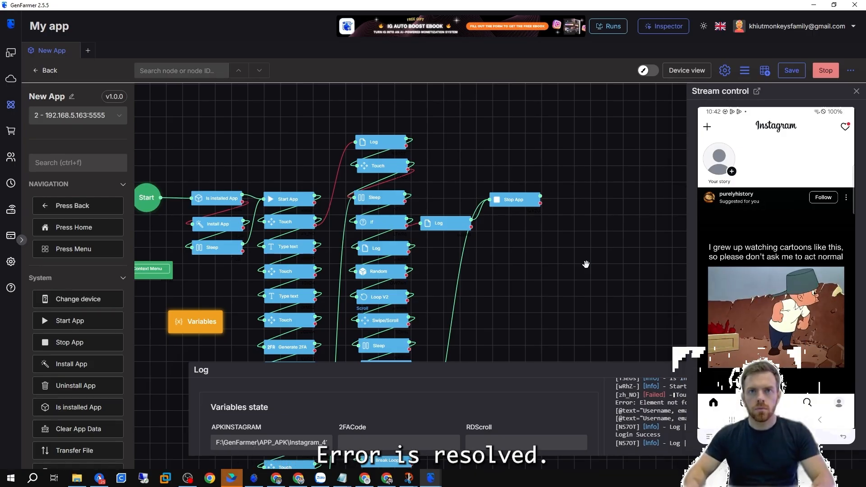
# Save the app.
pyautogui.scroll(1, 586, 265)
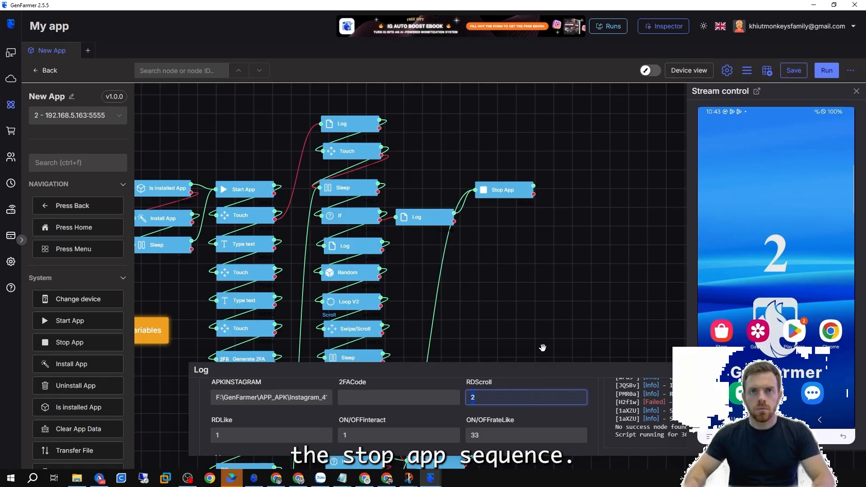
pyautogui.moveTo(490, 186)
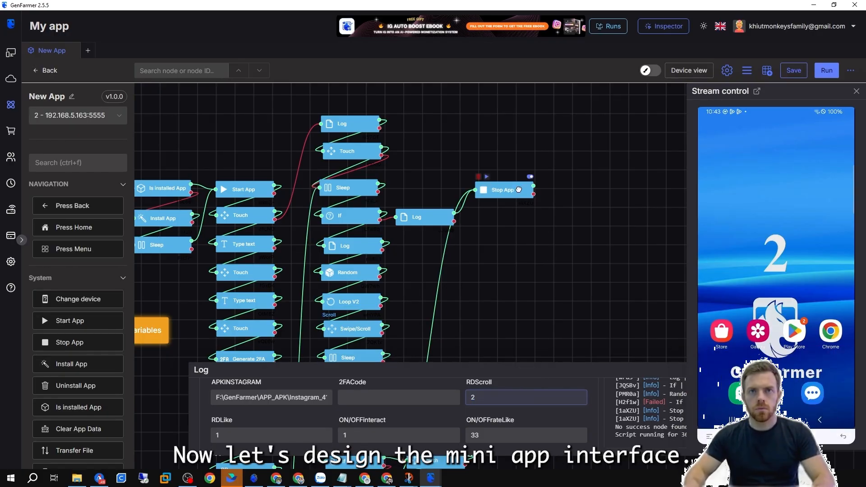
pyautogui.scroll(-2, 585, 199)
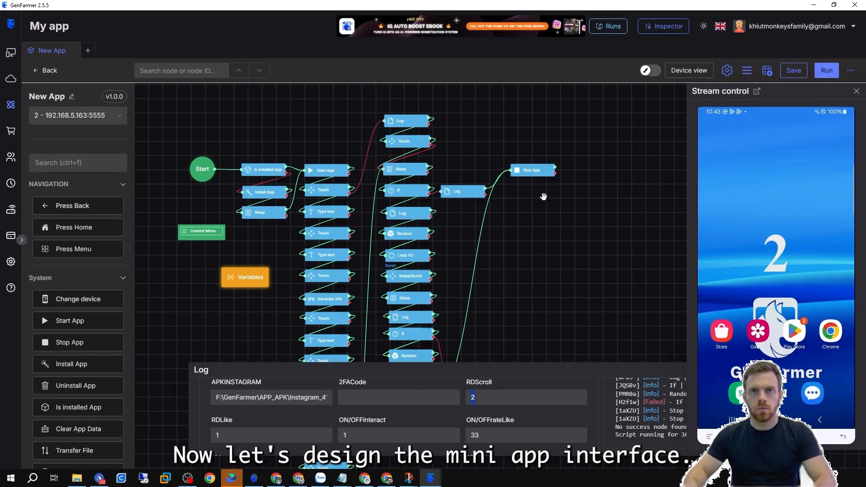
pyautogui.click(795, 71)
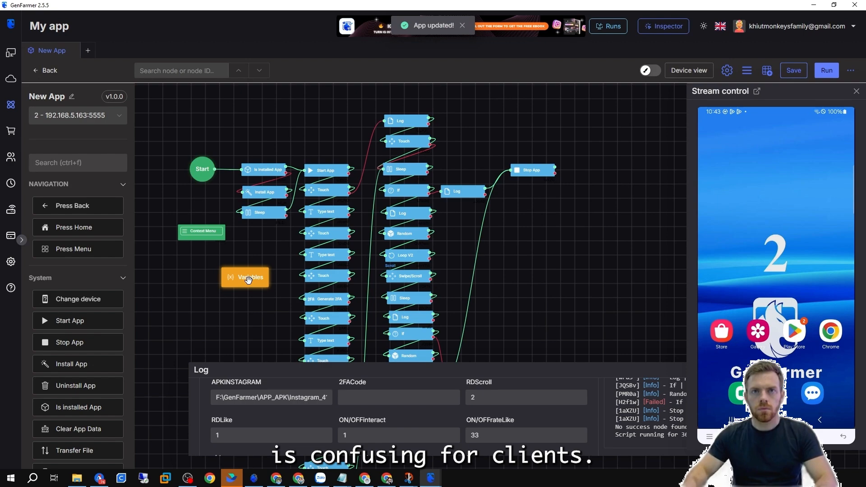
# Review the Variables node, switch to the mini-app interface builder, and set its language to English.
pyautogui.doubleClick(248, 278)
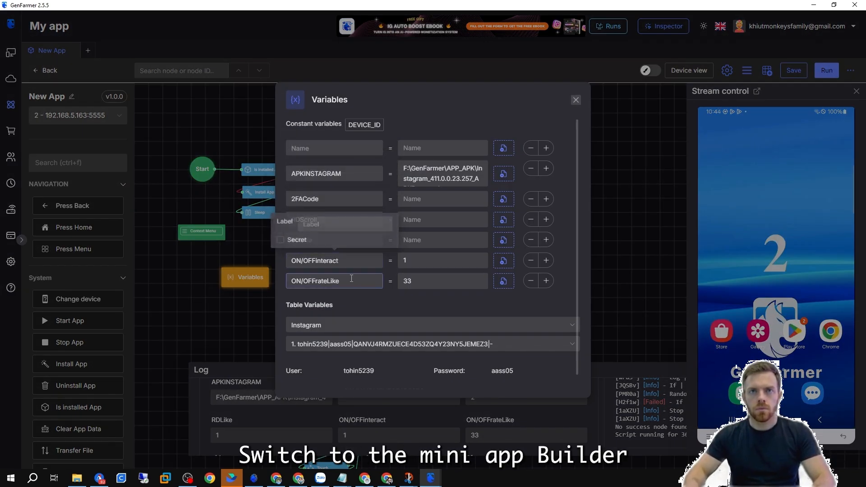
pyautogui.click(575, 100)
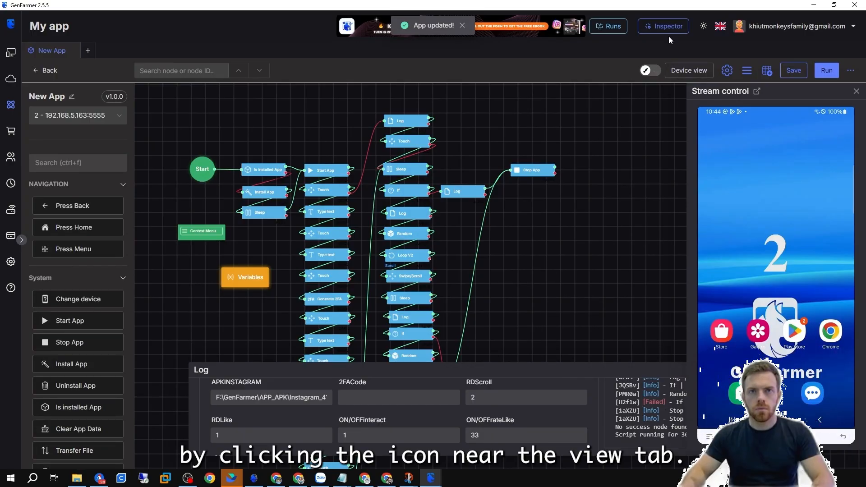
pyautogui.click(653, 70)
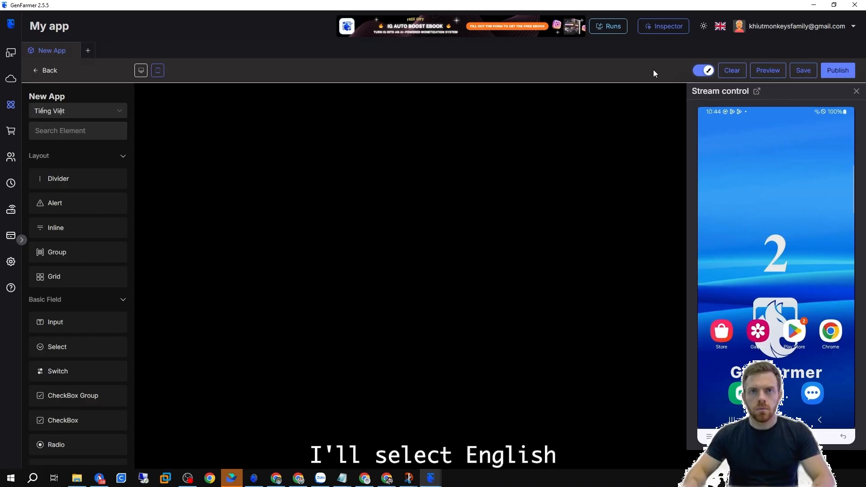
pyautogui.click(92, 111)
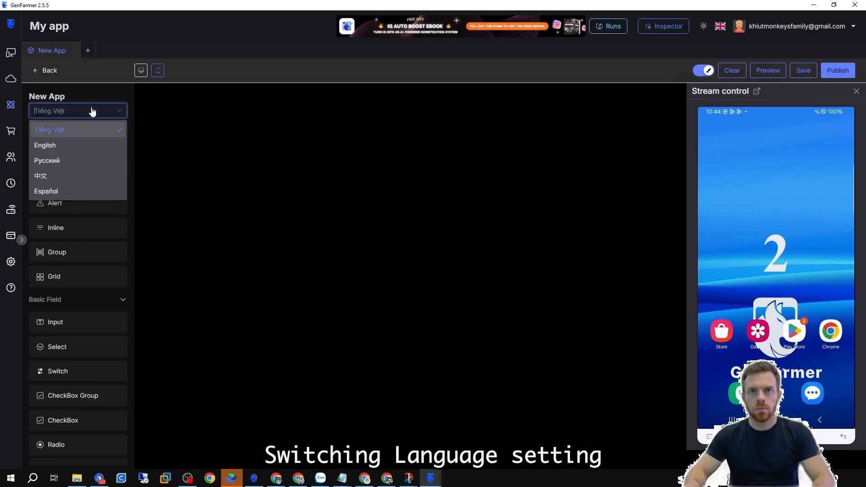
pyautogui.click(63, 144)
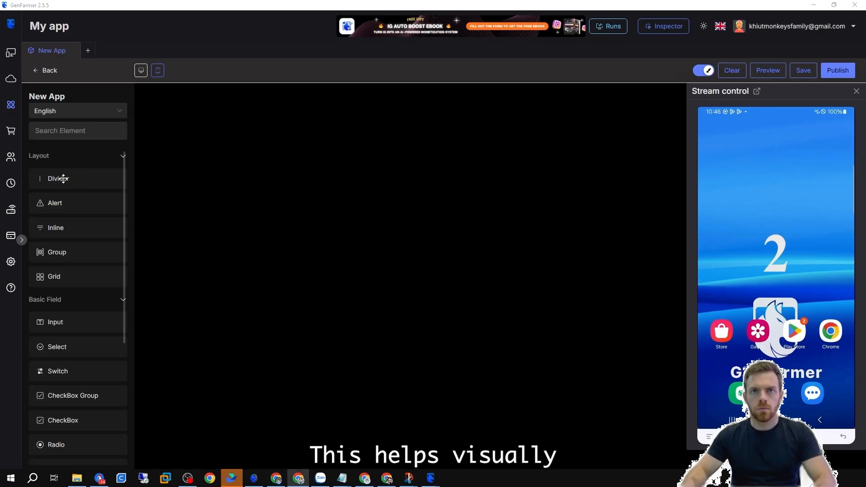
# Add a Divider, an Input and a Radio component to the canvas and preview the form.
pyautogui.moveTo(74, 179); pyautogui.dragTo(366, 111)
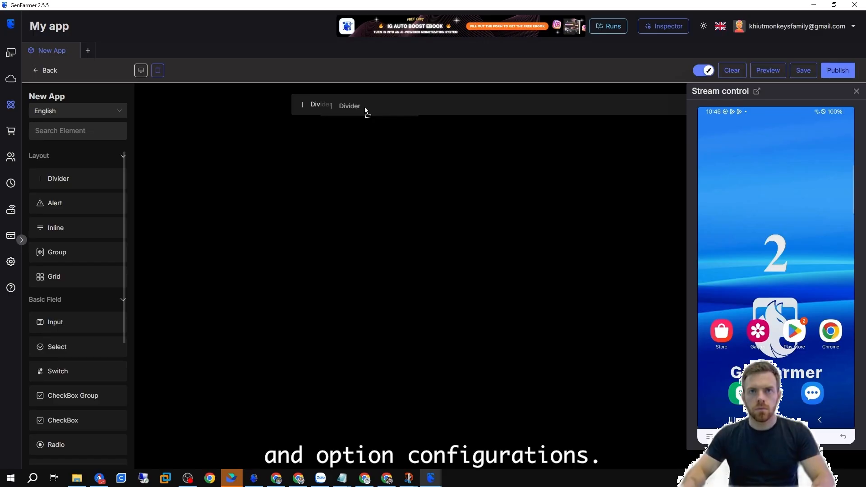
pyautogui.moveTo(366, 110); pyautogui.dragTo(398, 116)
pyautogui.moveTo(55, 322); pyautogui.dragTo(378, 179)
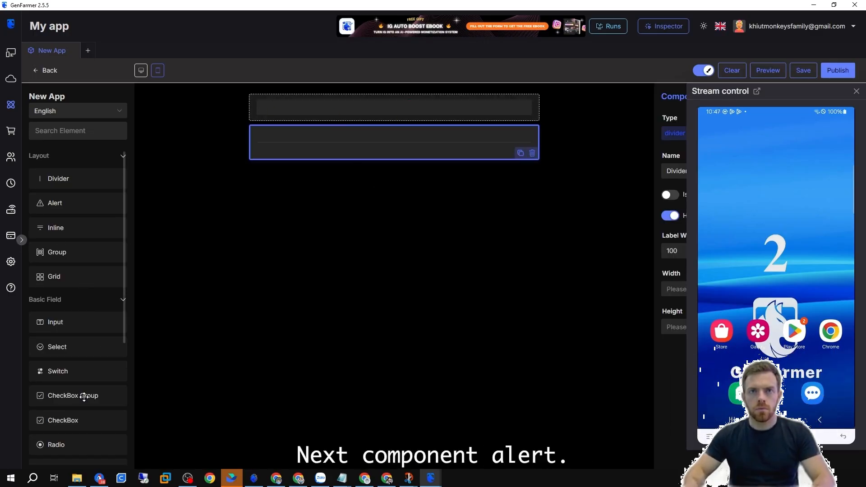
pyautogui.moveTo(66, 446); pyautogui.dragTo(338, 172)
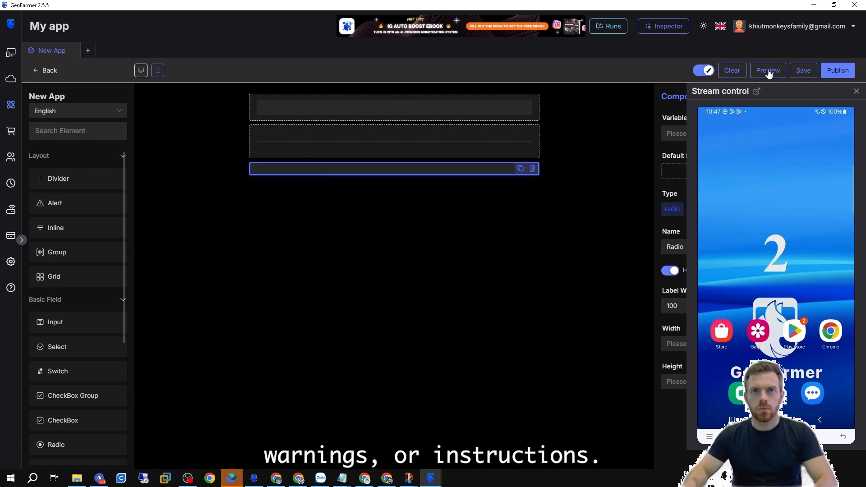
pyautogui.click(769, 71)
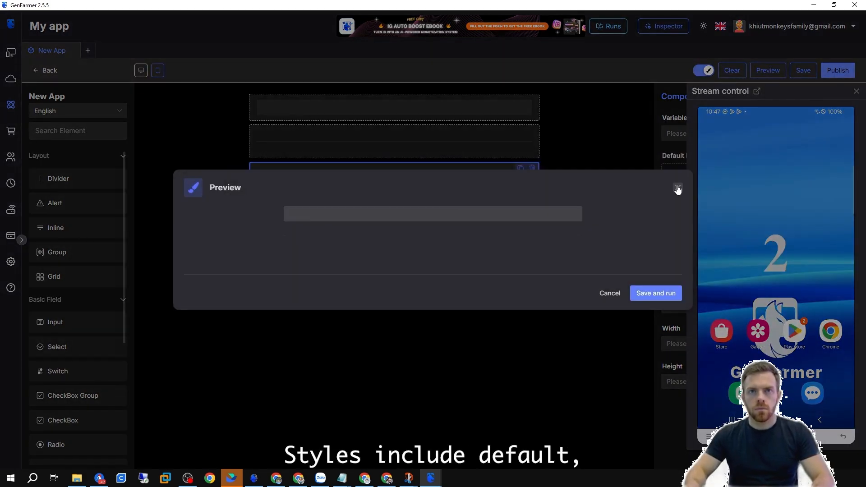
pyautogui.click(677, 188)
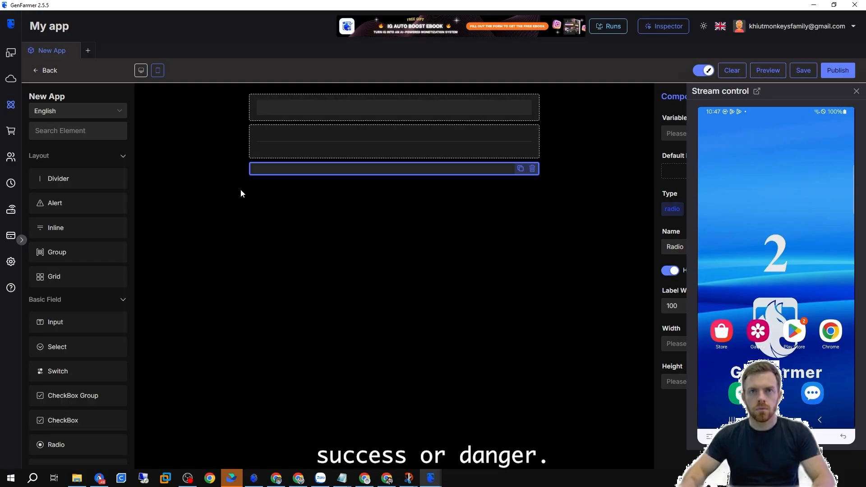
# Delete all three components from the canvas.
pyautogui.click(532, 168)
pyautogui.click(533, 152)
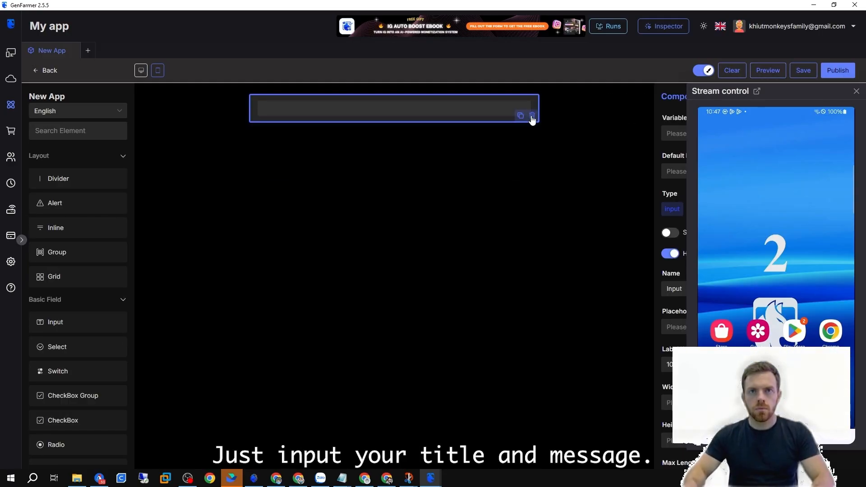
pyautogui.click(532, 116)
# Add a Divider and an Alert component to the canvas.
pyautogui.moveTo(74, 179); pyautogui.dragTo(329, 140)
pyautogui.moveTo(74, 203); pyautogui.dragTo(357, 146)
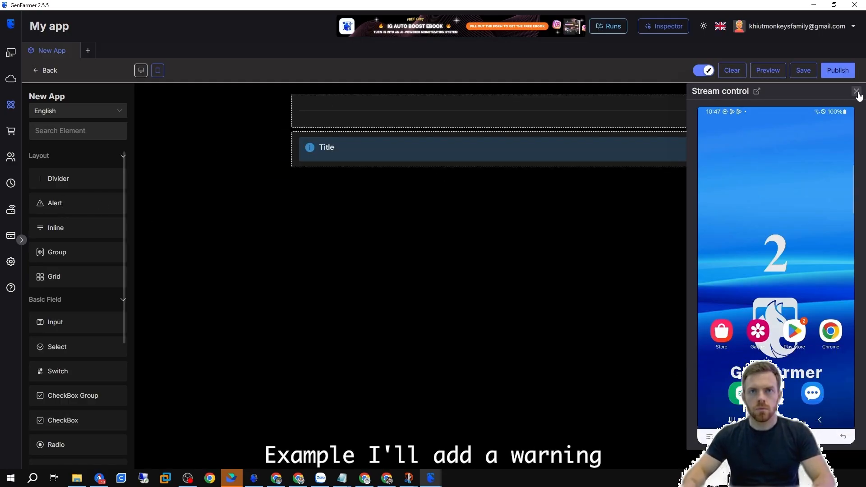
pyautogui.click(856, 91)
# Try the alert's different types and set its Alert Type to Info.
pyautogui.click(475, 143)
pyautogui.click(692, 209)
pyautogui.click(685, 228)
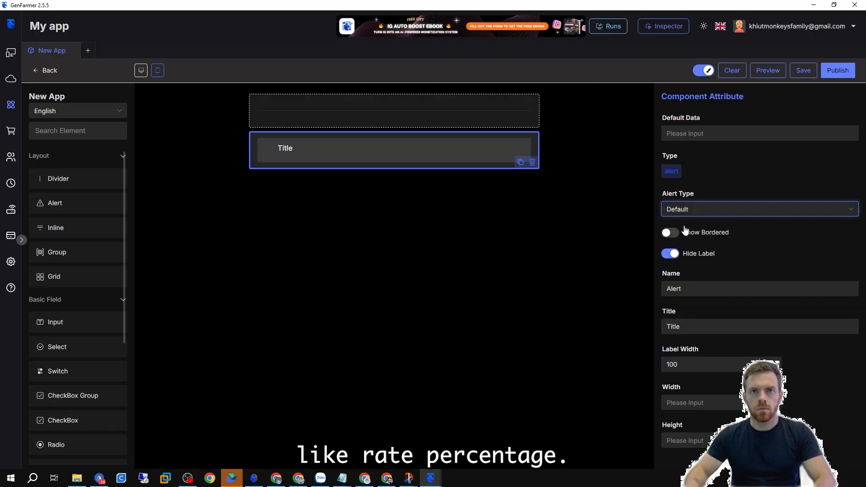
pyautogui.click(718, 210)
pyautogui.click(709, 244)
pyautogui.click(711, 210)
pyautogui.click(703, 260)
pyautogui.click(708, 209)
pyautogui.click(696, 274)
pyautogui.click(704, 210)
pyautogui.click(696, 289)
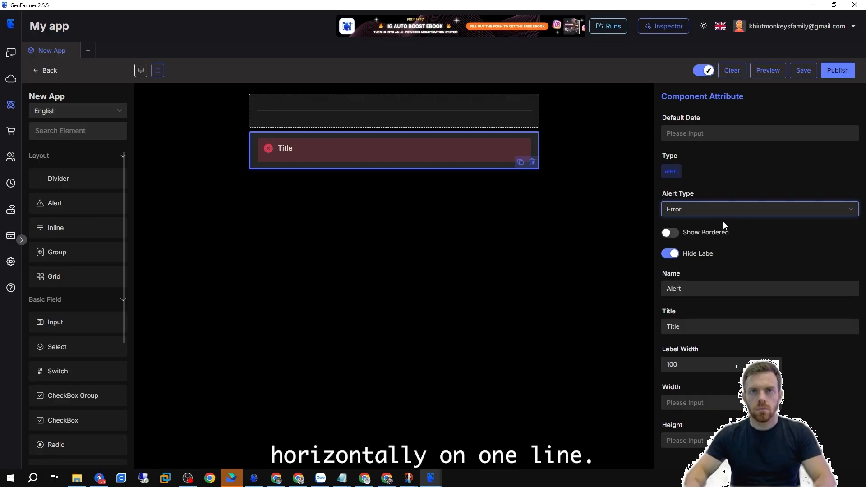
pyautogui.click(725, 213)
pyautogui.click(684, 244)
# Set the alert's title to Rate Like.
pyautogui.click(694, 327)
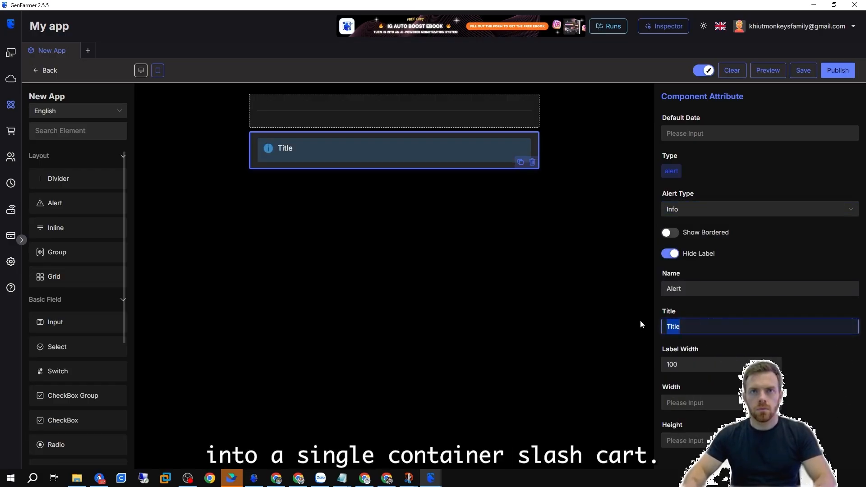
pyautogui.write('Rate Like')
pyautogui.click(412, 139)
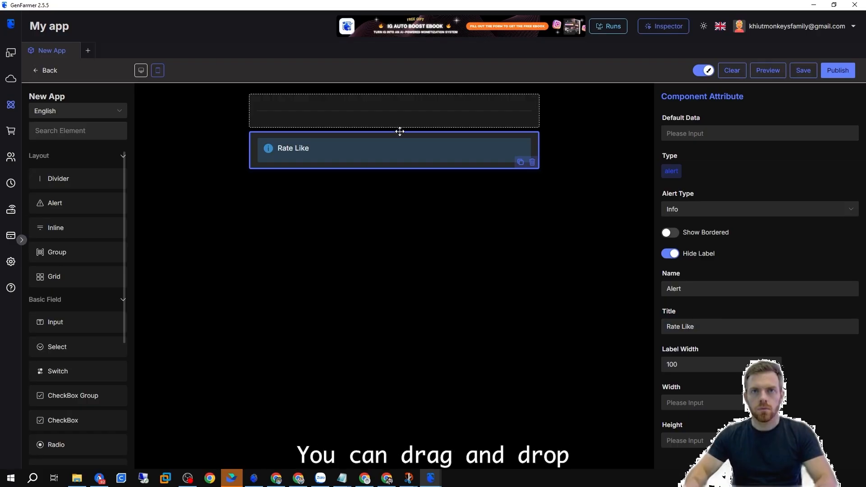
# Try adding an Inline layout component below the alert.
pyautogui.moveTo(71, 231); pyautogui.dragTo(408, 185)
pyautogui.click(409, 186)
pyautogui.click(325, 269)
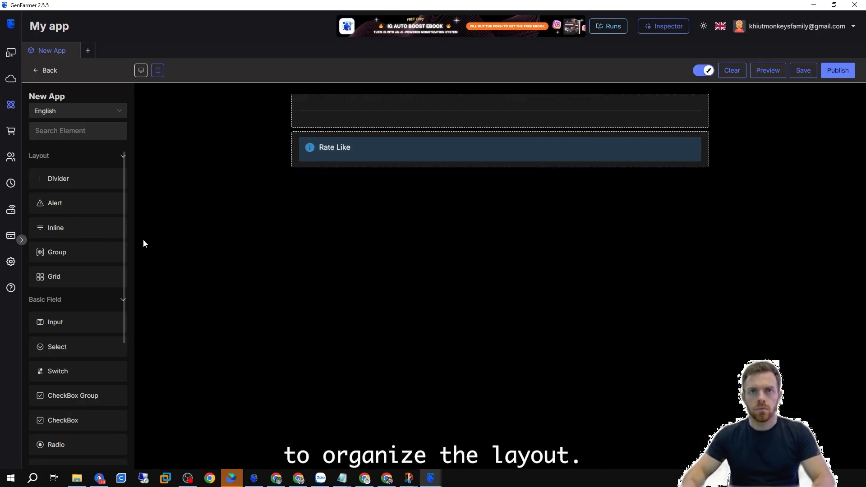
pyautogui.click(457, 189)
pyautogui.click(532, 187)
# Add a Group, move the Rate Like alert into it, and place an Input inside.
pyautogui.moveTo(57, 252); pyautogui.dragTo(388, 198)
pyautogui.moveTo(297, 147); pyautogui.dragTo(290, 187)
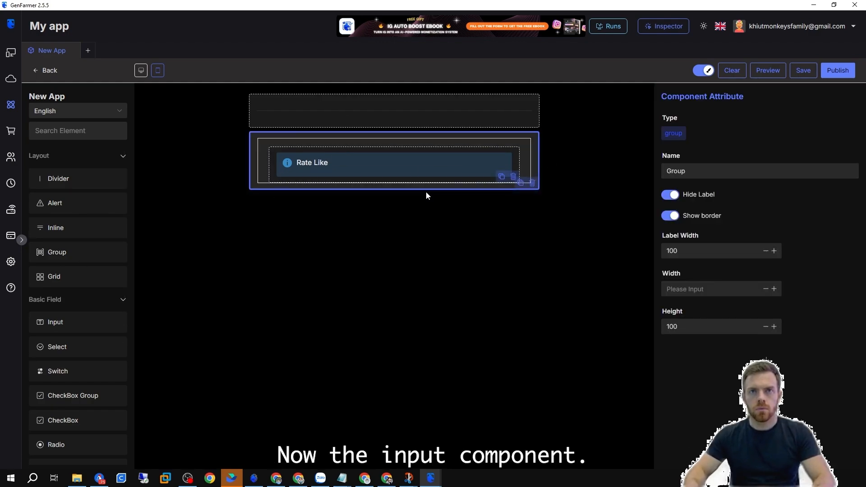
pyautogui.moveTo(54, 314); pyautogui.dragTo(451, 134)
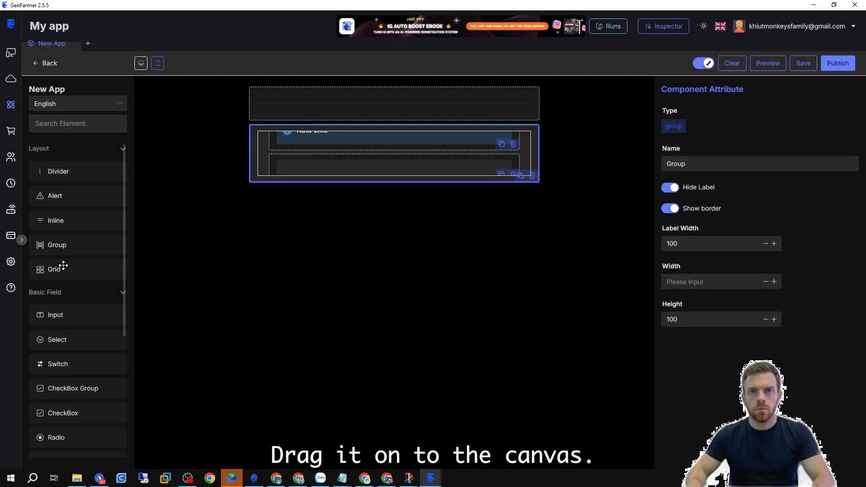
# Add a three-column Grid below and move the Rate Like alert into its middle column.
pyautogui.moveTo(71, 261); pyautogui.dragTo(392, 212)
pyautogui.click(388, 141)
pyautogui.moveTo(388, 141); pyautogui.dragTo(435, 236)
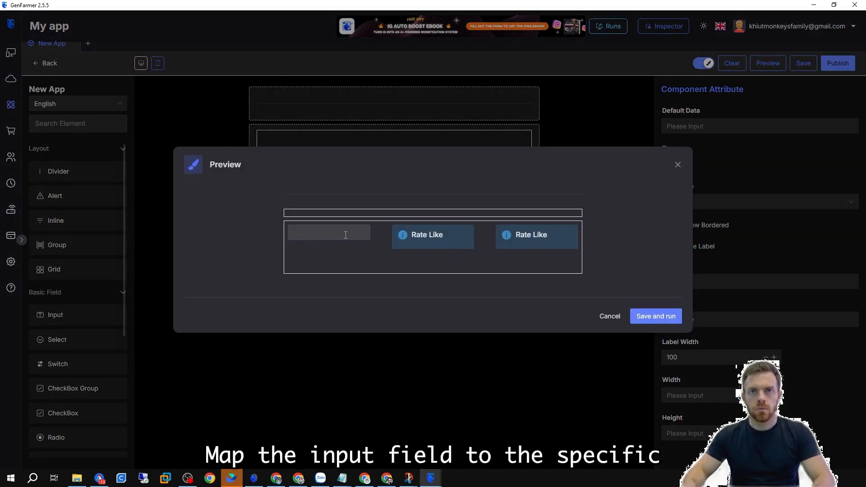
# Clear the earlier layout components from the canvas, deleting the leftover Input field.
pyautogui.press('Escape')
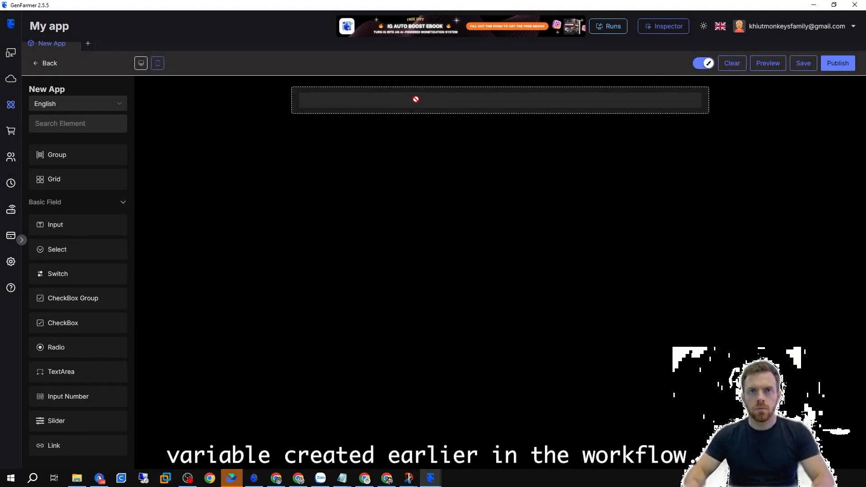
pyautogui.moveTo(415, 98); pyautogui.dragTo(415, 100)
pyautogui.click(775, 127)
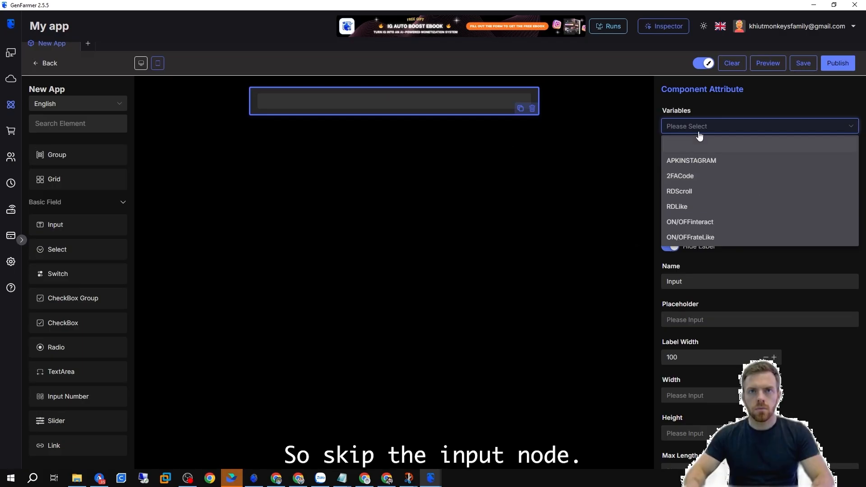
pyautogui.click(532, 108)
# Add a Select field to the canvas and bind it to the ON/OFFrateLike variable.
pyautogui.moveTo(79, 249); pyautogui.dragTo(388, 96)
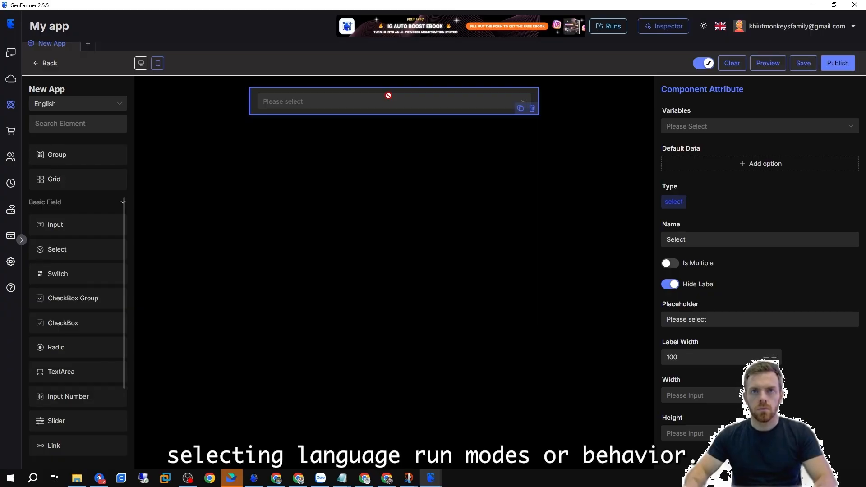
pyautogui.click(752, 128)
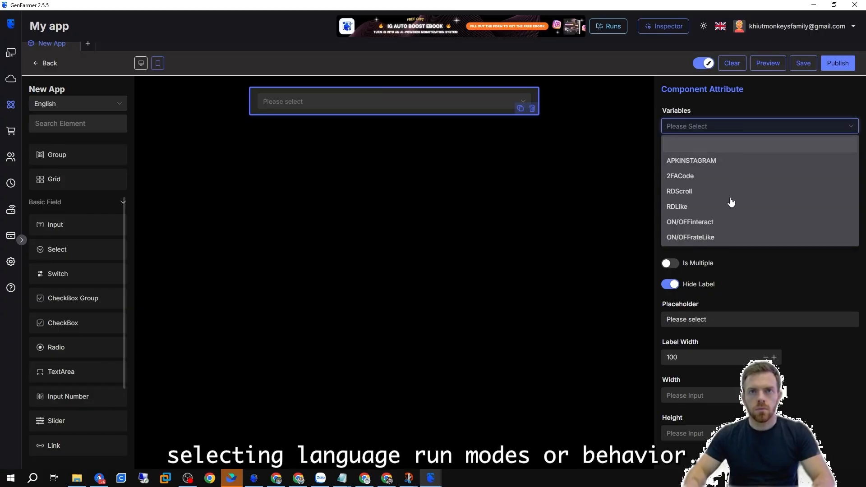
pyautogui.click(712, 236)
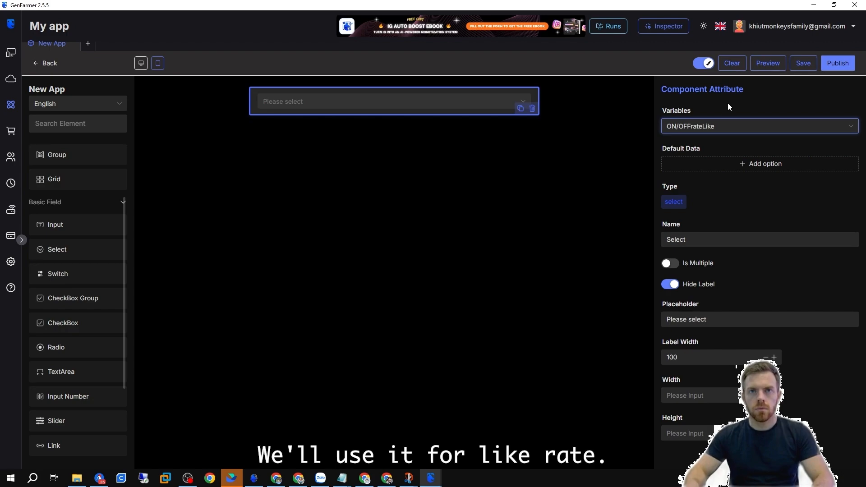
# Give the Select two options: label 33% with value 33 and label 100% with value 100.
pyautogui.click(739, 166)
pyautogui.click(820, 164)
pyautogui.click(708, 163)
pyautogui.write('33')
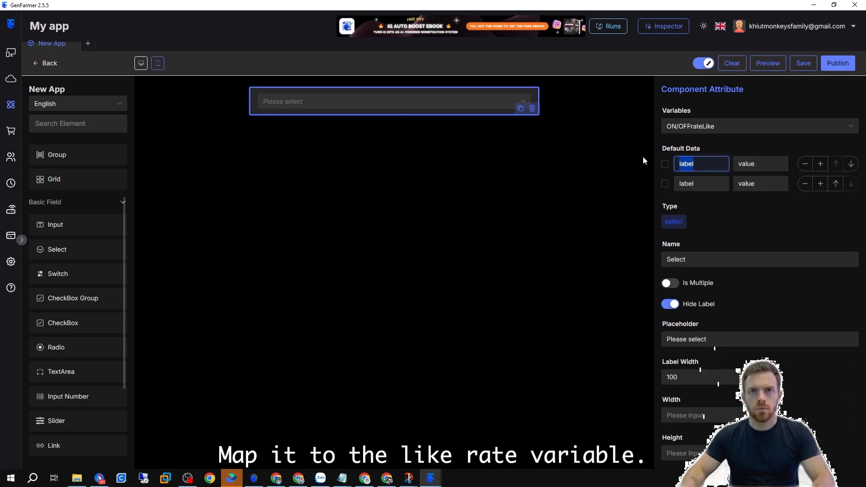
pyautogui.write('%')
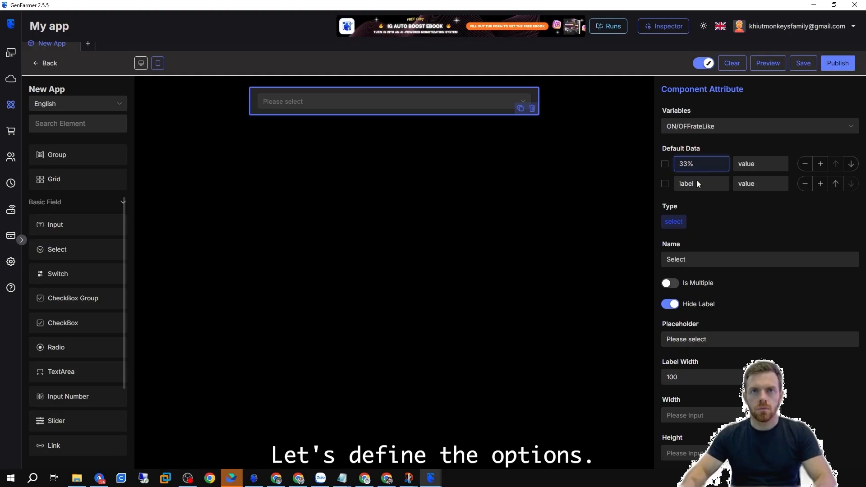
pyautogui.doubleClick(739, 162)
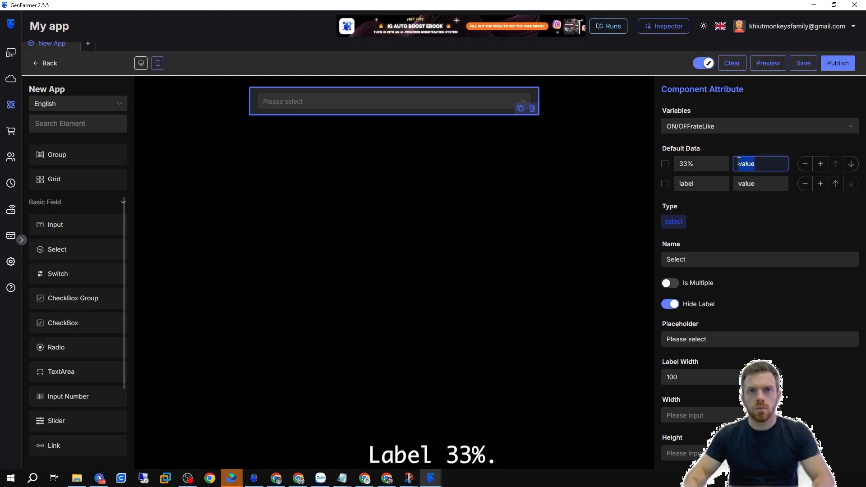
pyautogui.write('33')
pyautogui.doubleClick(676, 181)
pyautogui.write('100')
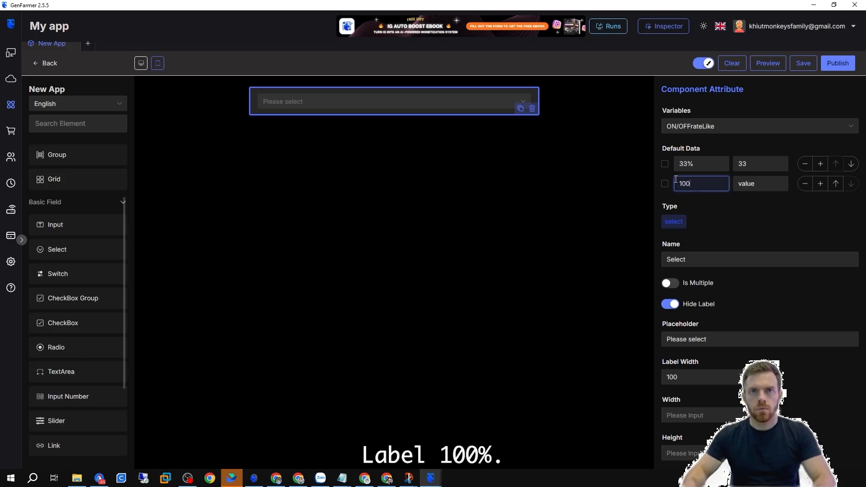
pyautogui.doubleClick(758, 183)
pyautogui.write('100')
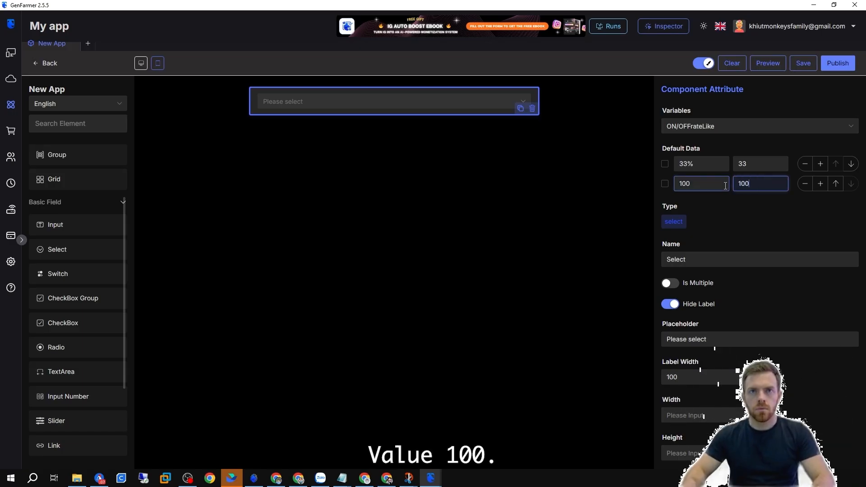
pyautogui.click(697, 185)
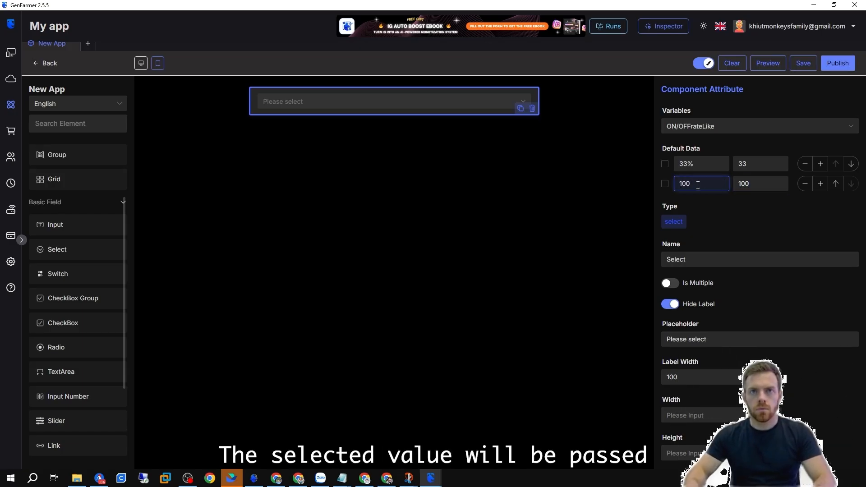
pyautogui.write('%')
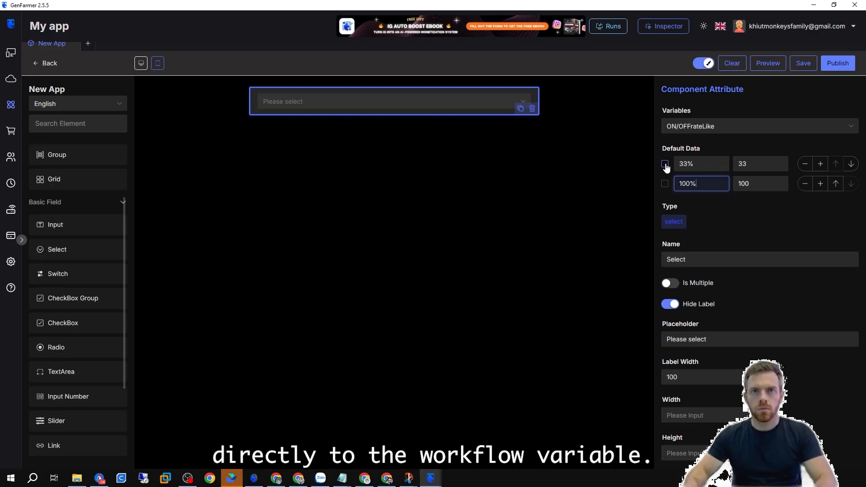
# Make 33% the Select's default option and turn off Hide Label so its label shows.
pyautogui.click(665, 165)
pyautogui.click(671, 305)
pyautogui.click(673, 305)
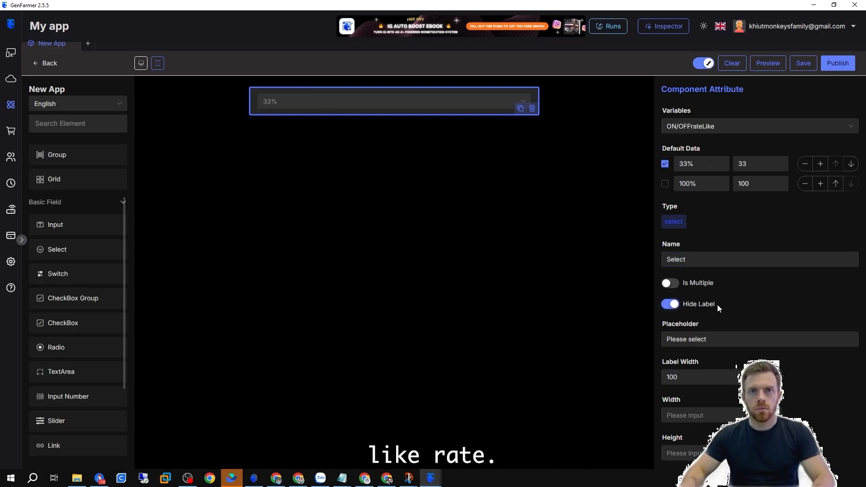
pyautogui.click(666, 305)
# Rename the Select field to Rate Like.
pyautogui.moveTo(686, 260); pyautogui.dragTo(659, 264)
pyautogui.write('Rate')
pyautogui.press('BackSpace')
pyautogui.press('BackSpace')
pyautogui.press('BackSpace')
pyautogui.press('BackSpace')
pyautogui.write('Rate Like')
# Preview the app and try the Rate Like dropdown options.
pyautogui.click(767, 63)
pyautogui.click(435, 230)
pyautogui.click(383, 262)
pyautogui.click(377, 233)
pyautogui.click(394, 249)
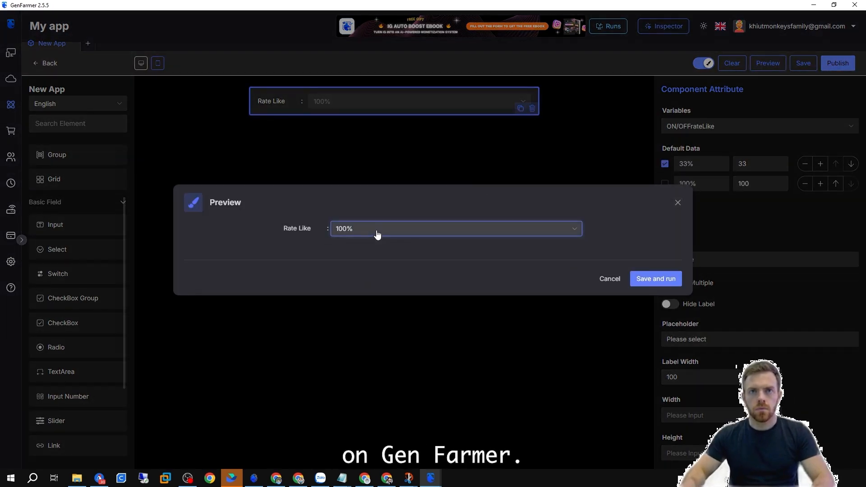
pyautogui.click(677, 203)
pyautogui.moveTo(58, 274); pyautogui.dragTo(365, 189)
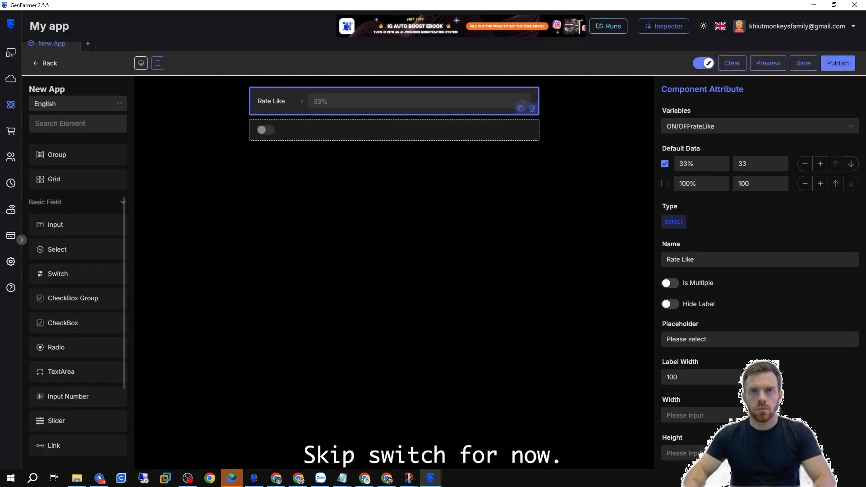
pyautogui.click(262, 130)
pyautogui.click(740, 127)
pyautogui.click(704, 159)
pyautogui.click(673, 165)
pyautogui.click(672, 165)
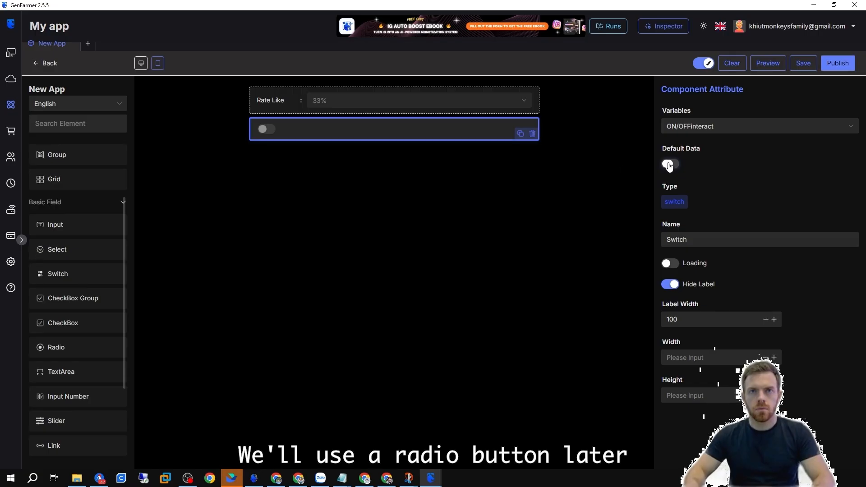
pyautogui.click(531, 134)
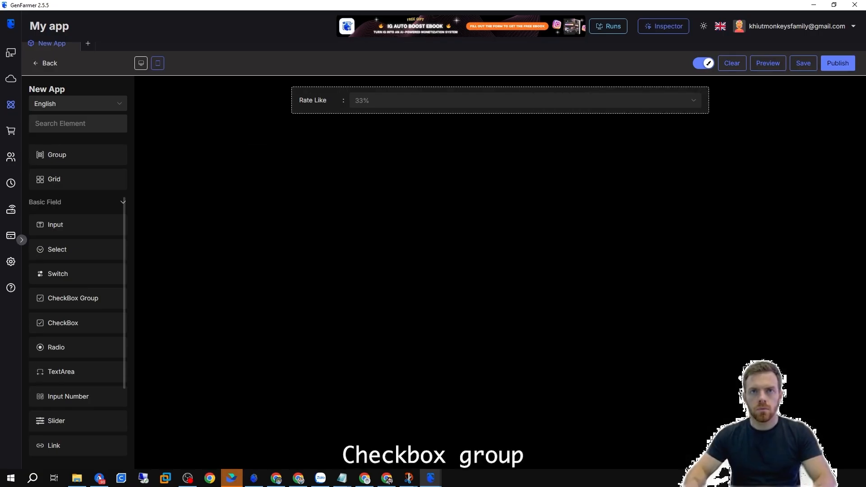
# Add a CheckBox Group bound to ON/OFFinteract with options labelled Like, Follow and Comment.
pyautogui.moveTo(78, 307); pyautogui.dragTo(397, 123)
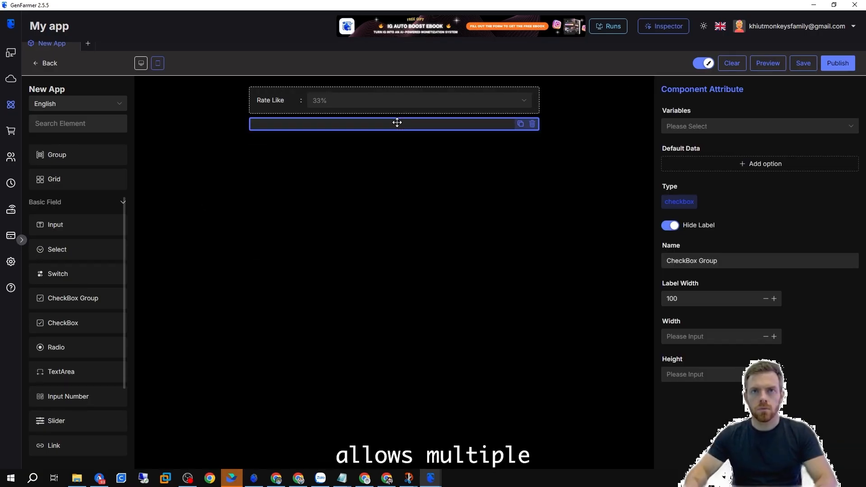
pyautogui.click(716, 132)
pyautogui.click(717, 229)
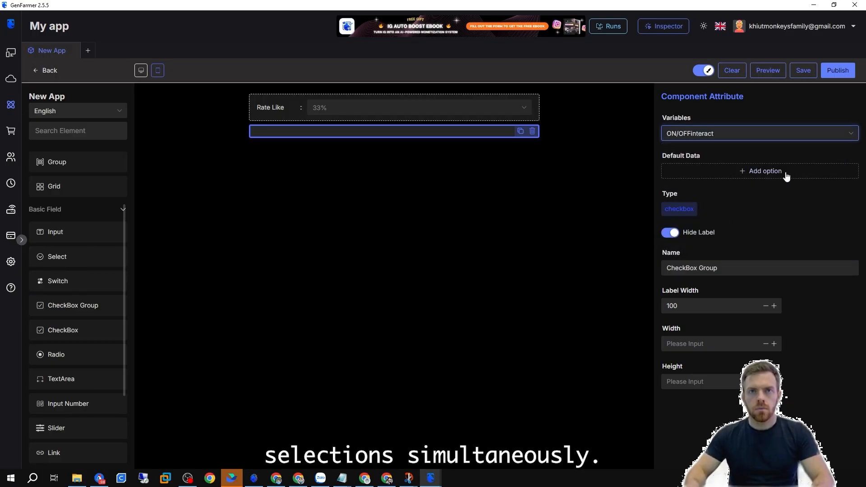
pyautogui.click(761, 172)
pyautogui.click(820, 172)
pyautogui.click(821, 173)
pyautogui.moveTo(703, 172); pyautogui.dragTo(649, 181)
pyautogui.write('Like')
pyautogui.press('Tab')
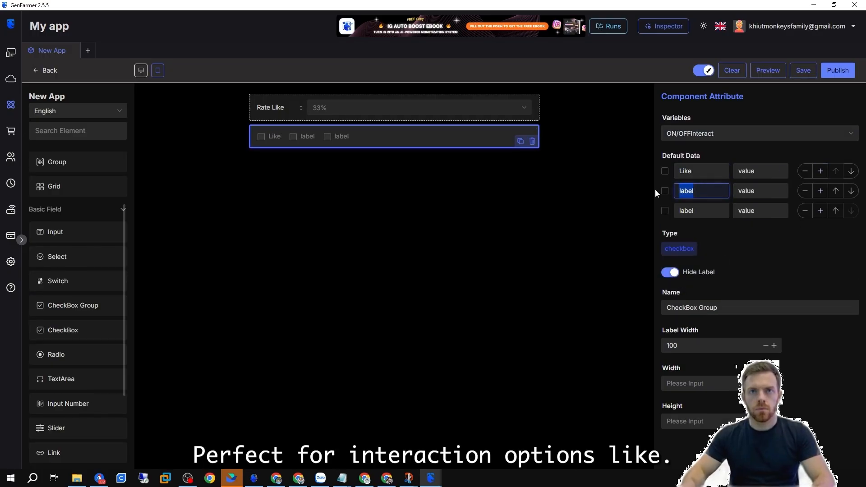
pyautogui.write('Follow')
pyautogui.press('Tab')
pyautogui.write('Comment')
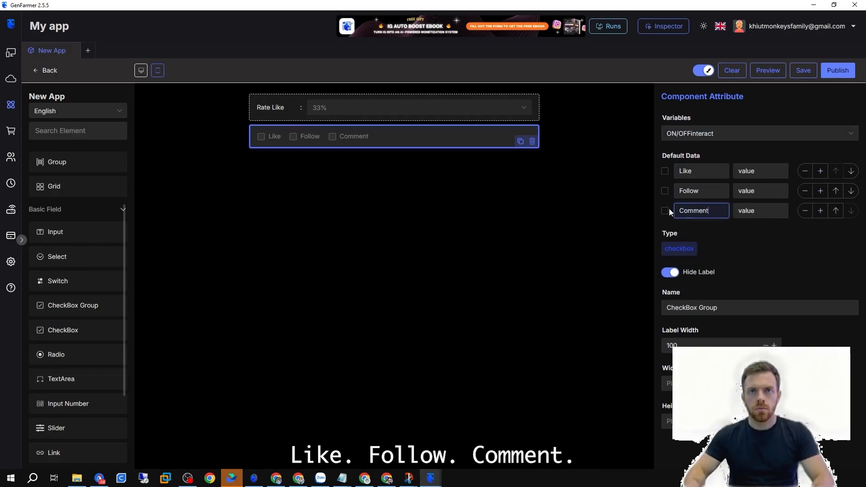
# Preview the app and tick the Like and Follow checkboxes.
pyautogui.click(767, 72)
pyautogui.click(286, 237)
pyautogui.click(319, 237)
pyautogui.click(679, 196)
# Set the checkbox option values to 1, 3 and 4.
pyautogui.moveTo(758, 172); pyautogui.dragTo(707, 168)
pyautogui.write('1')
pyautogui.moveTo(756, 190); pyautogui.dragTo(721, 191)
pyautogui.write('3')
pyautogui.moveTo(757, 210); pyautogui.dragTo(733, 212)
pyautogui.write('4')
# Preview the checkbox selections, then delete the CheckBox Group from the canvas.
pyautogui.click(772, 73)
pyautogui.click(319, 238)
pyautogui.click(358, 238)
pyautogui.click(319, 238)
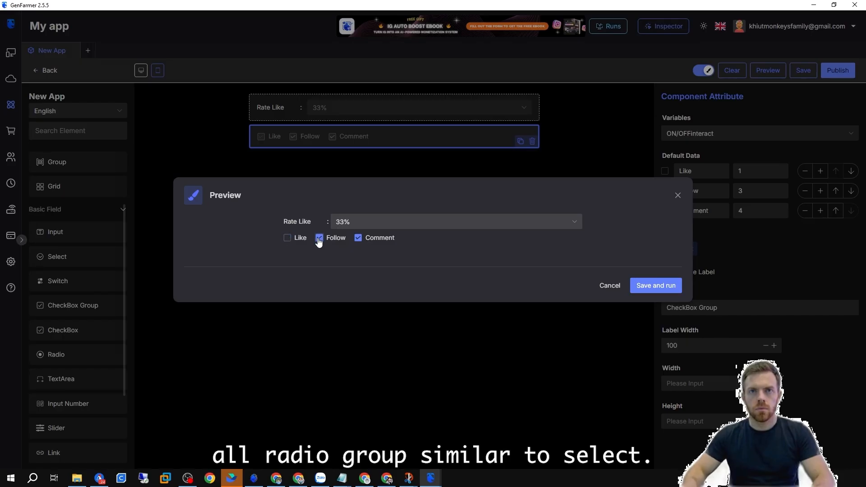
pyautogui.click(368, 240)
pyautogui.click(677, 195)
pyautogui.click(532, 141)
# Add a Radio field below Rate Like and bind it to the ON/OFFinteract variable.
pyautogui.moveTo(60, 358); pyautogui.dragTo(350, 128)
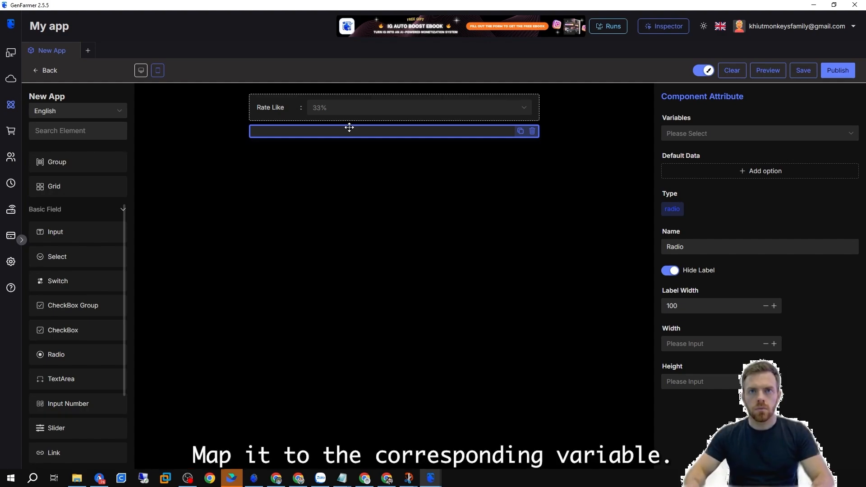
pyautogui.click(713, 136)
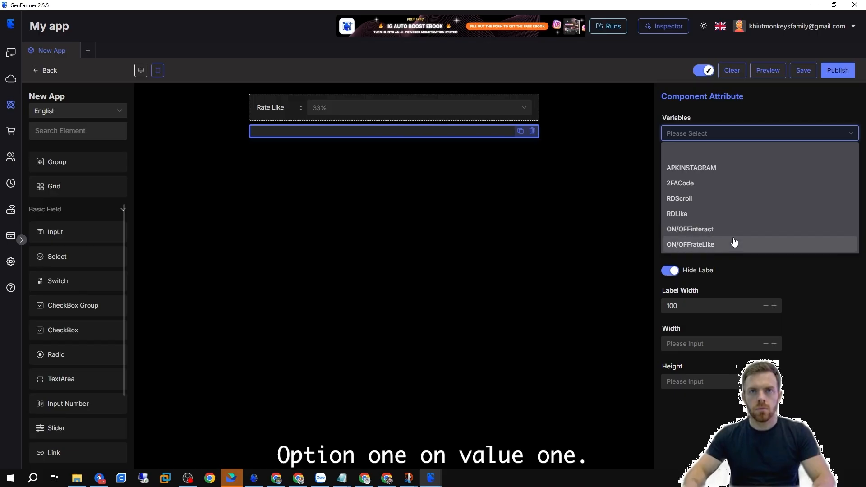
pyautogui.click(726, 235)
# Add radio options ON Interact with value 1 and OFF Intertact with value 0, defaulting to ON Interact.
pyautogui.click(762, 170)
pyautogui.click(820, 171)
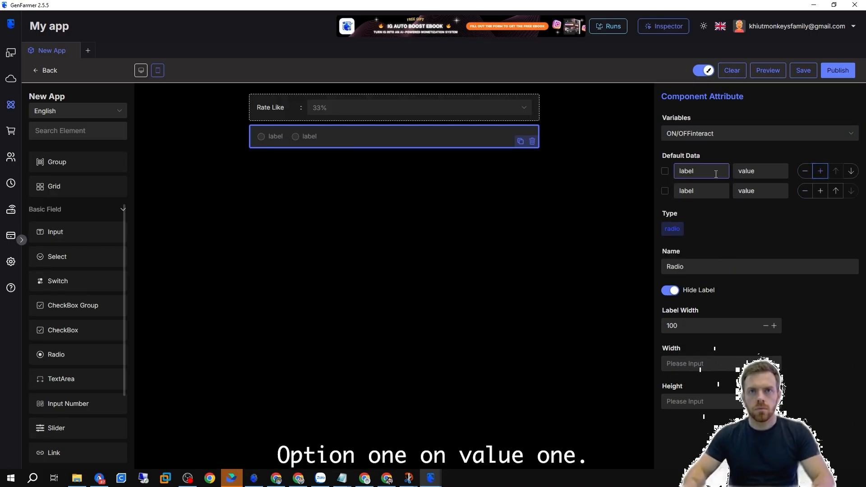
pyautogui.doubleClick(686, 171)
pyautogui.write('ON In')
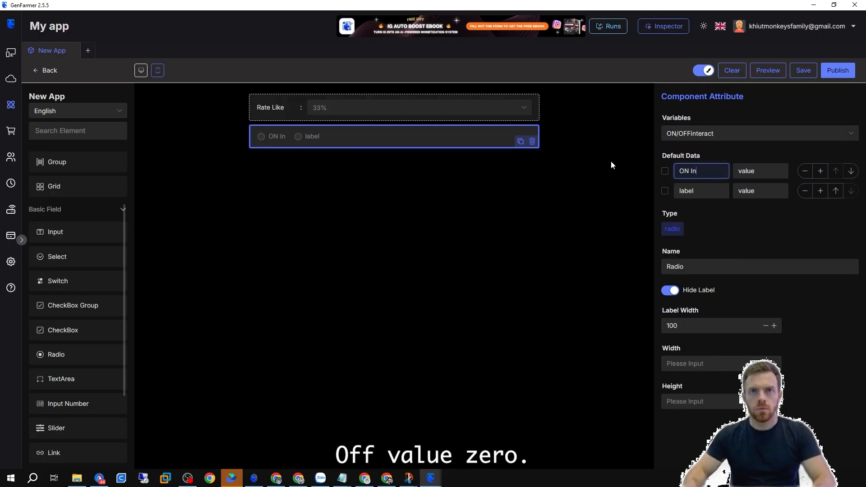
pyautogui.write('teract')
pyautogui.press('Tab')
pyautogui.write('1')
pyautogui.press('Tab')
pyautogui.write('OFF Intertact')
pyautogui.press('Tab')
pyautogui.write('0')
pyautogui.click(665, 171)
# Show the radio's label, name it ON/OFF Interact, and widen the label to 220.
pyautogui.click(670, 291)
pyautogui.moveTo(690, 266); pyautogui.dragTo(615, 264)
pyautogui.write('ON/OFF Interact')
pyautogui.press('Tab')
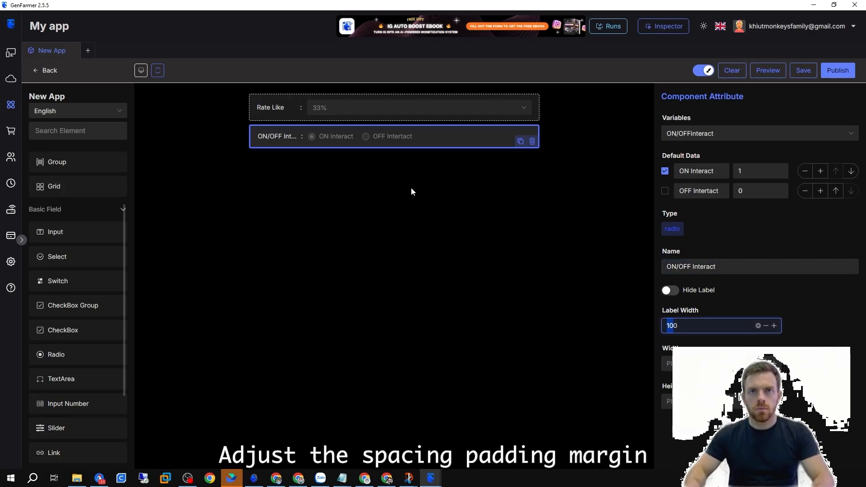
pyautogui.write('220')
pyautogui.click(413, 111)
pyautogui.click(508, 139)
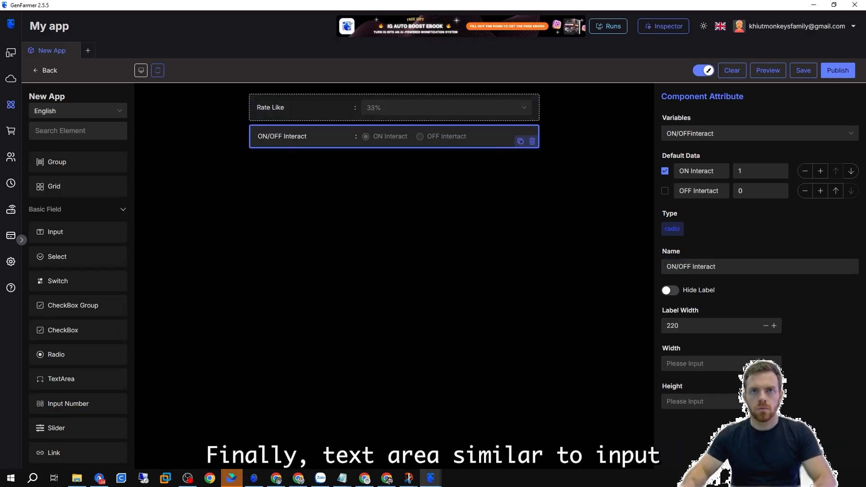
pyautogui.scroll(-1, 73, 352)
pyautogui.moveTo(63, 334); pyautogui.dragTo(435, 184)
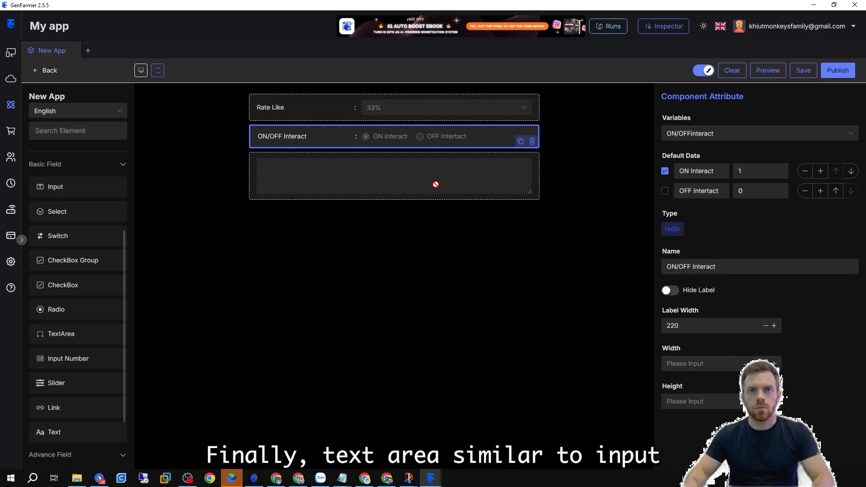
pyautogui.click(396, 195)
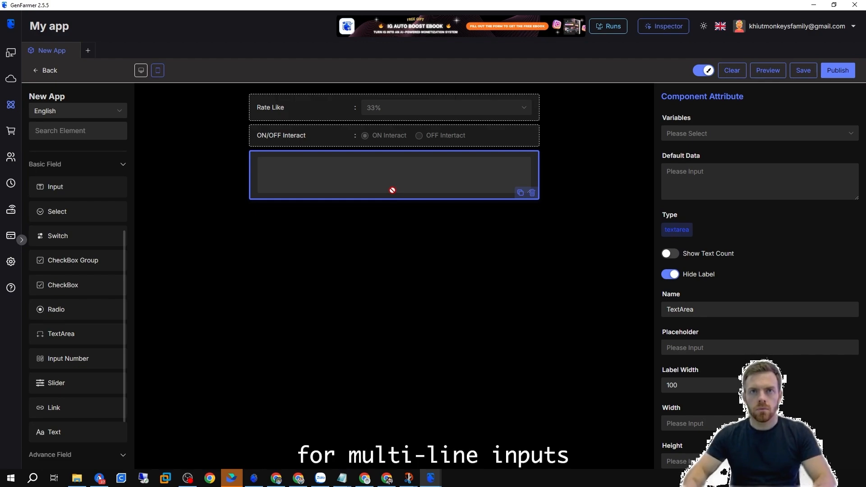
pyautogui.click(690, 134)
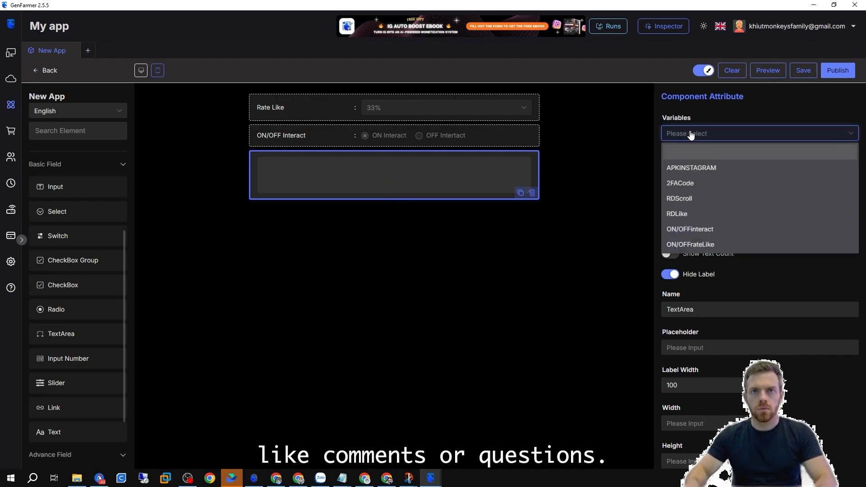
pyautogui.click(734, 132)
pyautogui.click(735, 132)
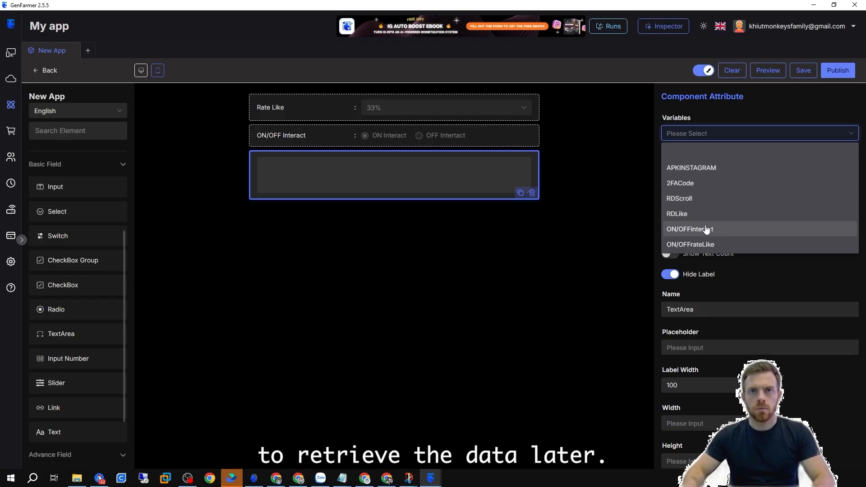
pyautogui.click(549, 191)
pyautogui.click(532, 193)
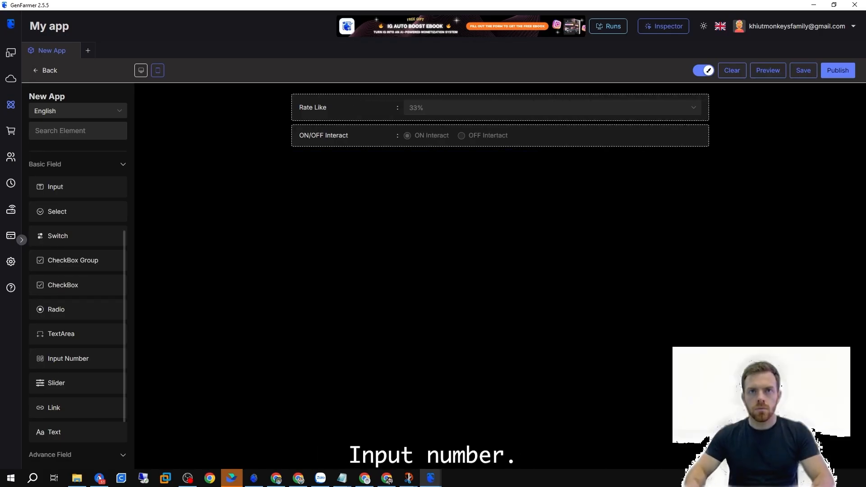
# Add an Input Number field below the ON/OFF Interact radio and open its variable list.
pyautogui.moveTo(70, 357); pyautogui.dragTo(481, 164)
pyautogui.click(484, 174)
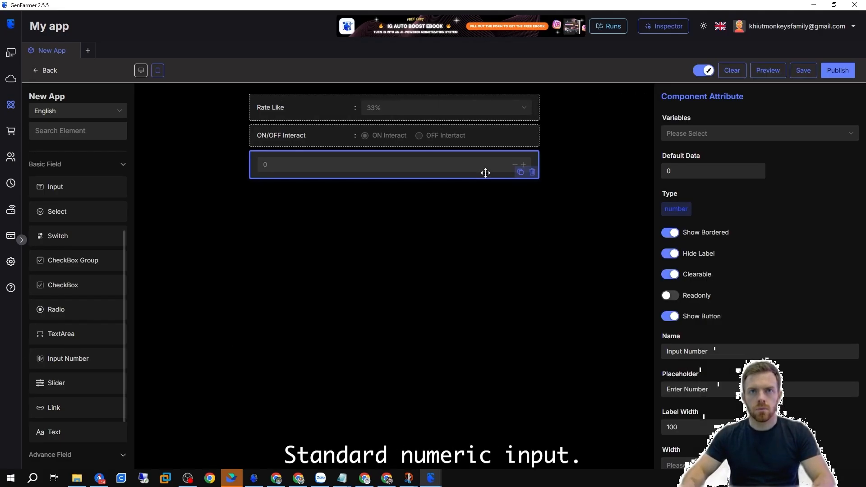
pyautogui.click(697, 134)
pyautogui.click(527, 181)
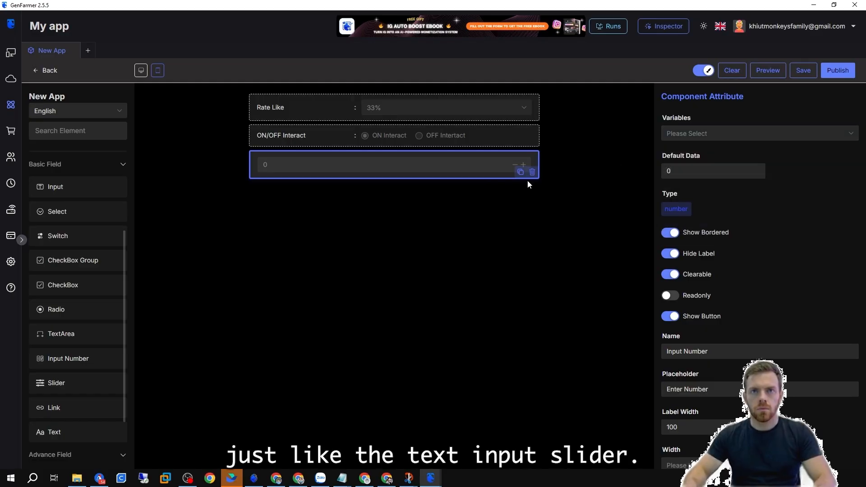
# Delete the Input Number field and add a Slider below the ON/OFF Interact radio.
pyautogui.click(532, 172)
pyautogui.moveTo(55, 383); pyautogui.dragTo(408, 162)
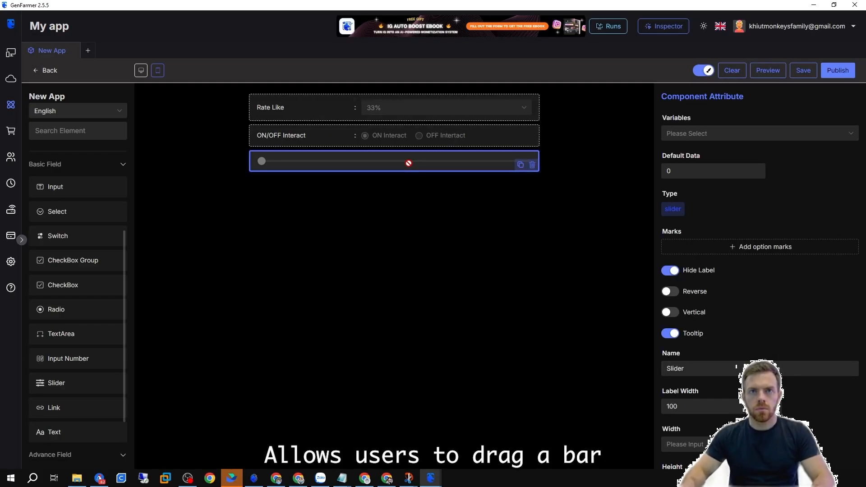
pyautogui.scroll(-3, 669, 311)
pyautogui.scroll(3, 668, 311)
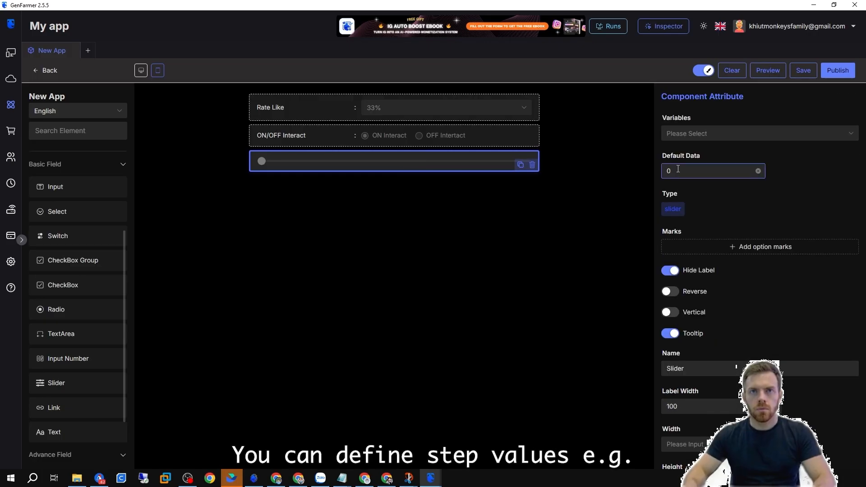
# Add three slider marks with values 30, 50 and 70.
pyautogui.click(762, 247)
pyautogui.click(702, 247)
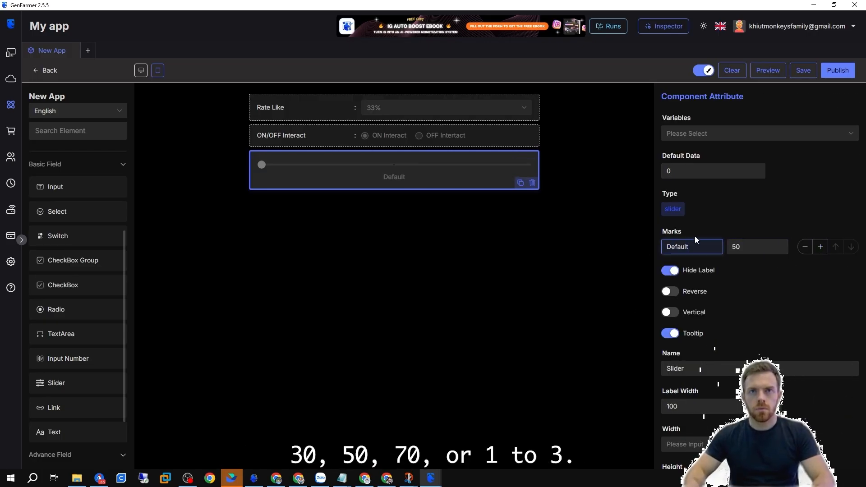
pyautogui.click(819, 248)
pyautogui.doubleClick(739, 247)
pyautogui.write('30')
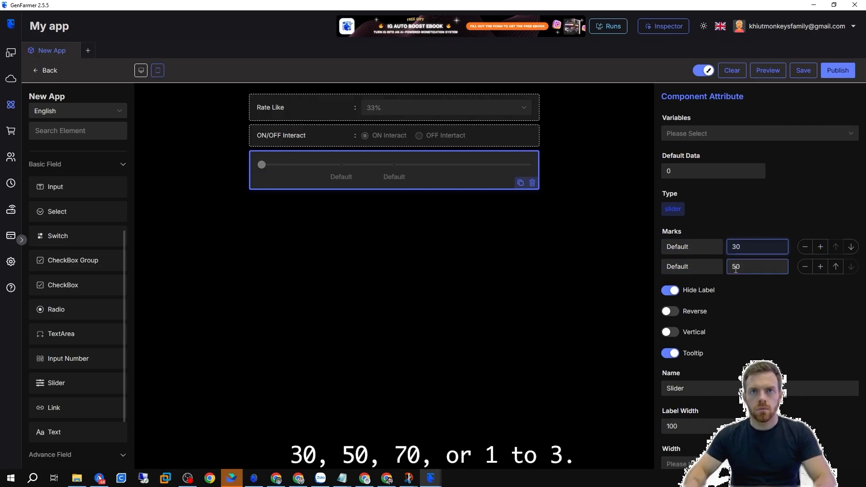
pyautogui.click(820, 266)
pyautogui.doubleClick(735, 285)
pyautogui.write('70')
# Label the slider marks 1, 2 and 3.
pyautogui.moveTo(697, 248); pyautogui.dragTo(640, 257)
pyautogui.write('1')
pyautogui.moveTo(697, 267); pyautogui.dragTo(660, 267)
pyautogui.write('2')
pyautogui.moveTo(695, 286); pyautogui.dragTo(661, 287)
pyautogui.write('3')
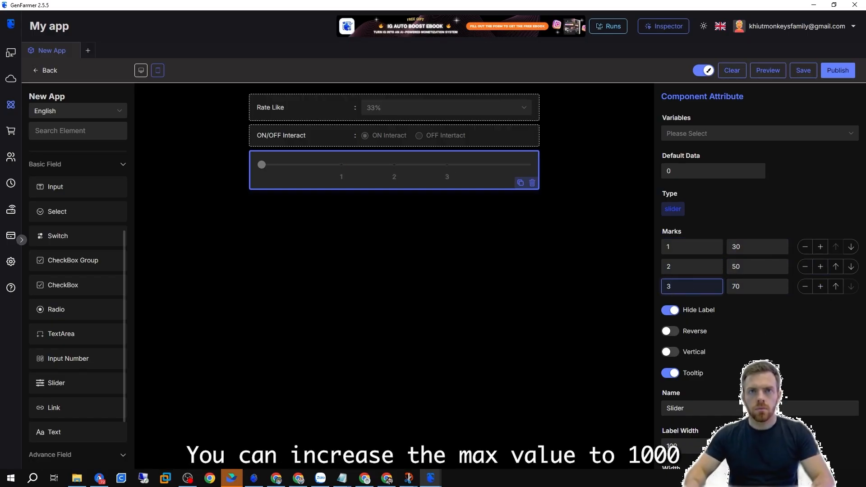
# Preview the form with the slider, close the preview and delete the slider.
pyautogui.scroll(-4, 759, 210)
pyautogui.click(680, 374)
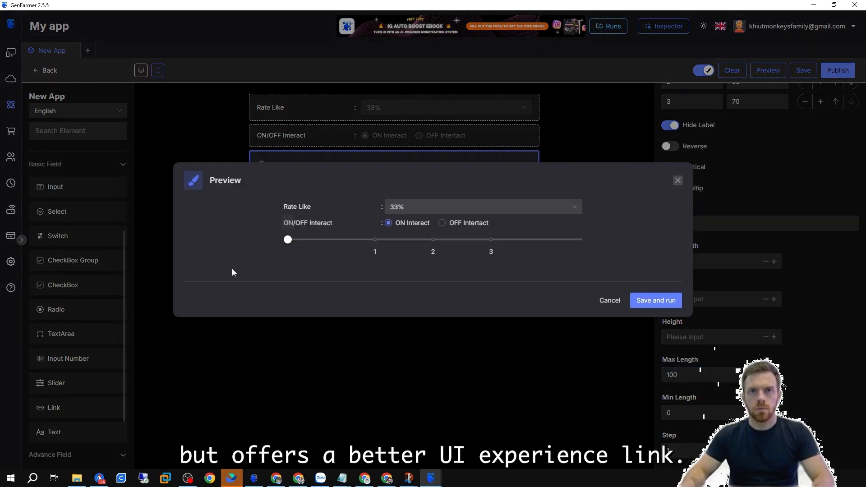
pyautogui.moveTo(285, 239)
pyautogui.mouseDown()
pyautogui.moveTo(595, 239)
pyautogui.moveTo(286, 241)
pyautogui.mouseUp()
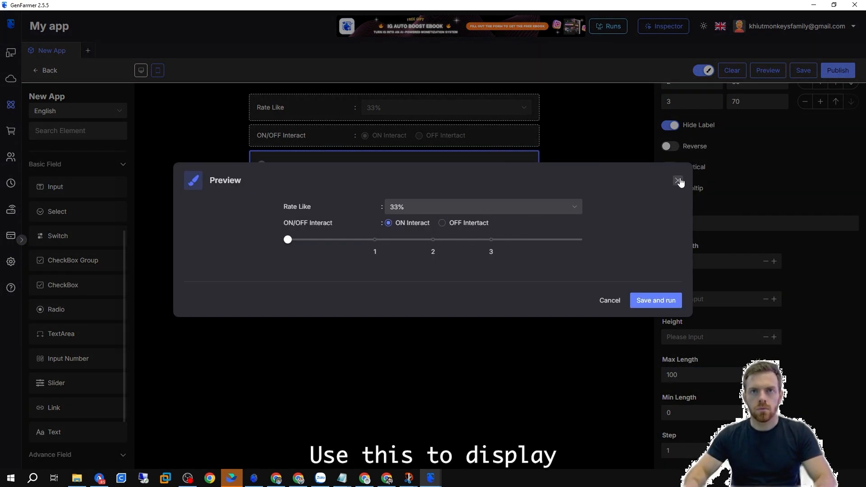
pyautogui.click(678, 181)
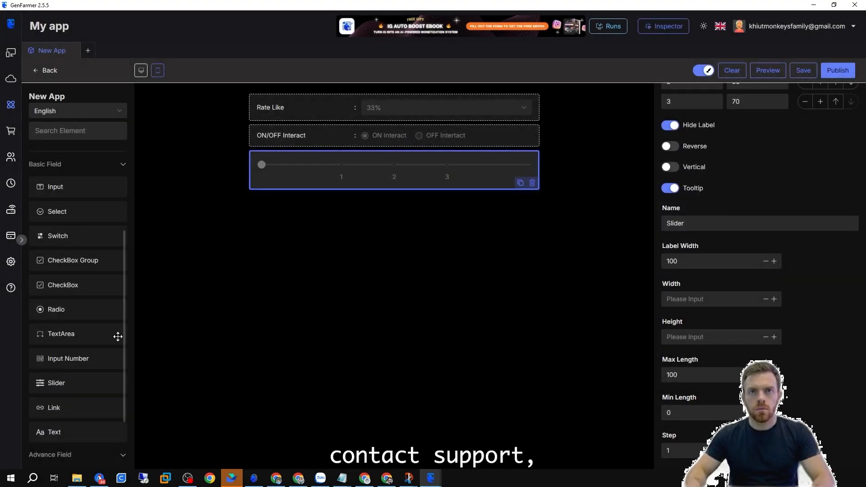
pyautogui.click(532, 182)
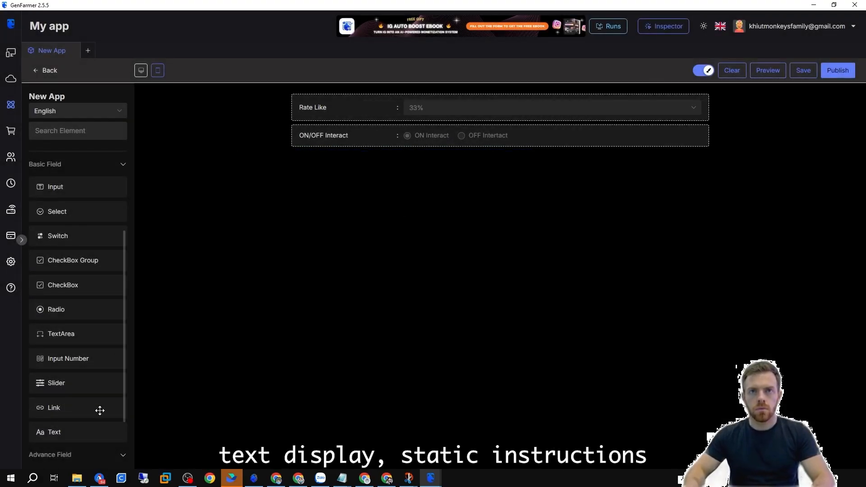
pyautogui.scroll(-1, 101, 409)
pyautogui.click(77, 366)
pyautogui.click(724, 170)
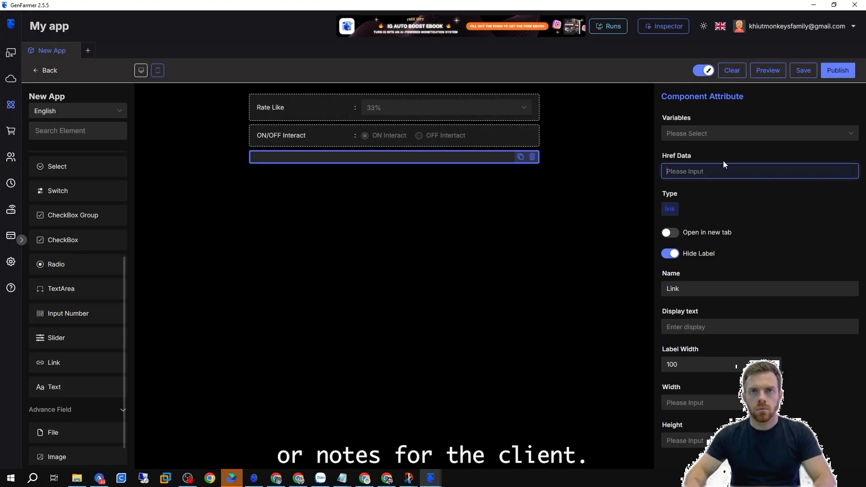
pyautogui.click(532, 157)
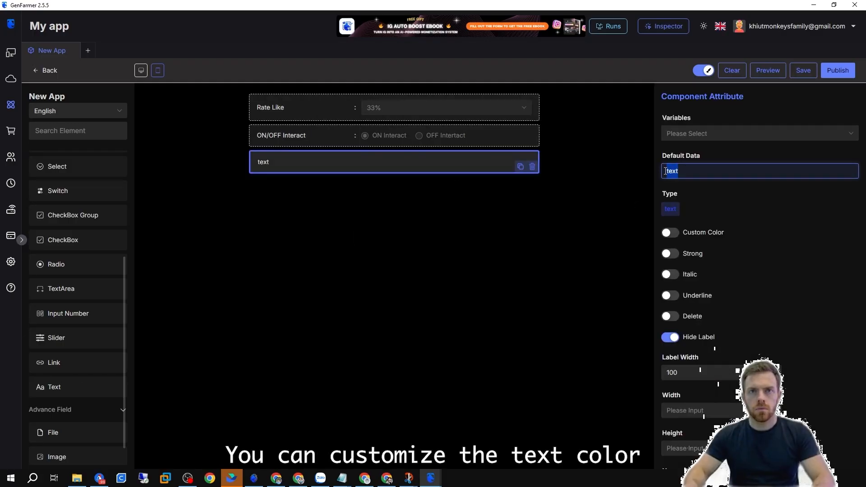
# Add a Text element reading note: with custom colour red.
pyautogui.write('note')
pyautogui.press('BackSpace')
pyautogui.click(669, 232)
pyautogui.click(712, 266)
pyautogui.write('red')
# Add a File upload field to the form and delete the red note text.
pyautogui.scroll(-1, 79, 398)
pyautogui.moveTo(80, 398); pyautogui.dragTo(396, 192)
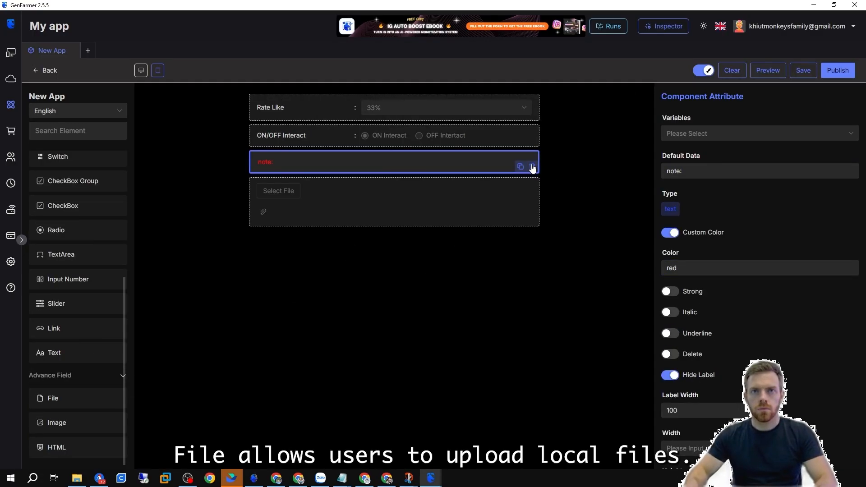
pyautogui.click(533, 166)
# Bind the File field to the APKINSTAGRAM variable and show its label.
pyautogui.click(675, 133)
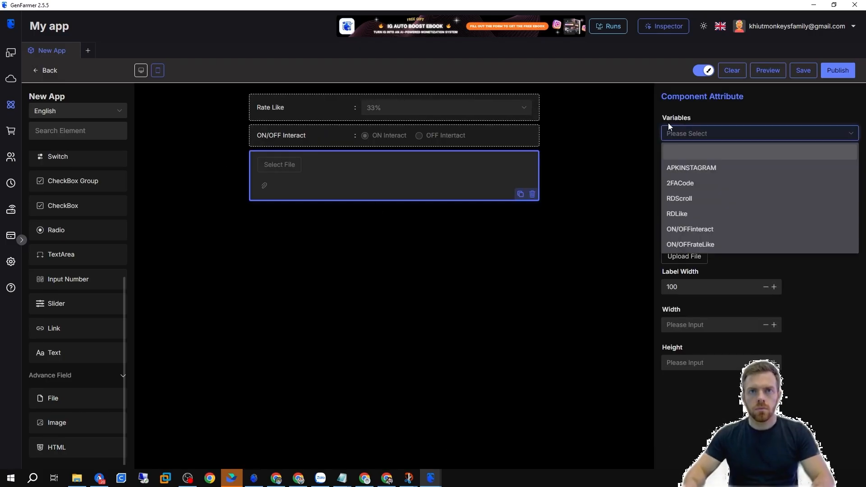
pyautogui.click(706, 167)
pyautogui.click(670, 232)
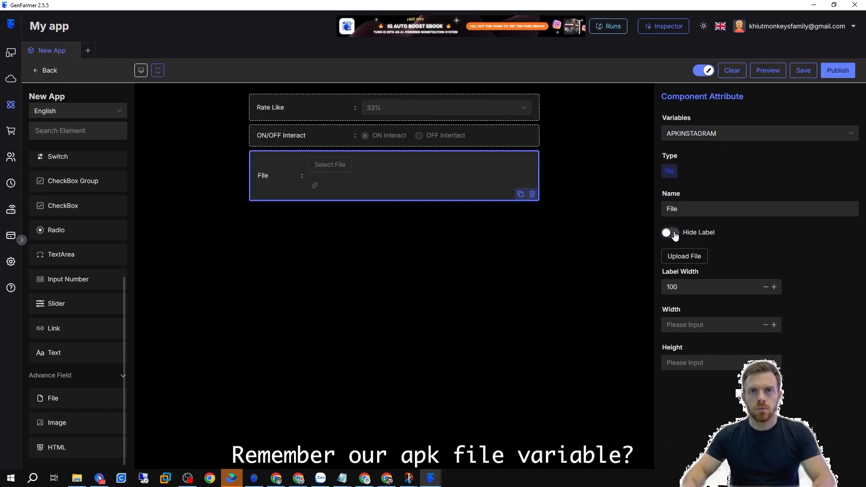
# Name the File field File APK Instagram and move it to the top of the form.
pyautogui.click(694, 210)
pyautogui.write('APK Ins')
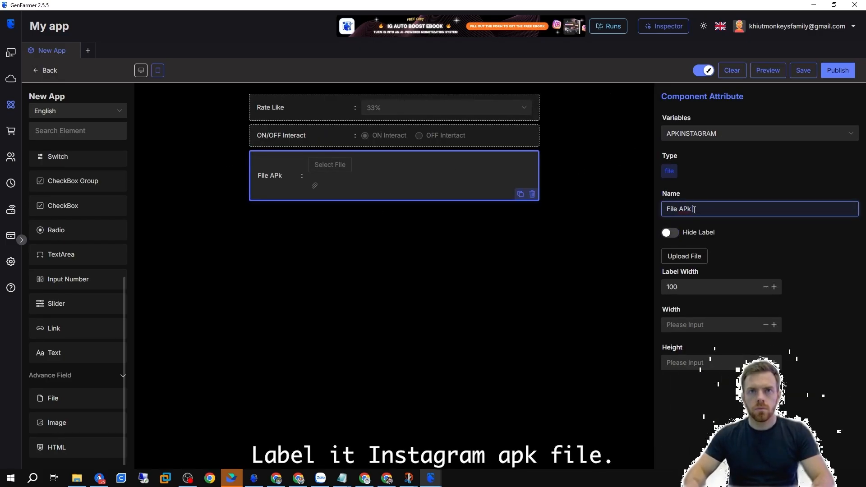
pyautogui.write('tagram')
pyautogui.moveTo(490, 183); pyautogui.dragTo(529, 109)
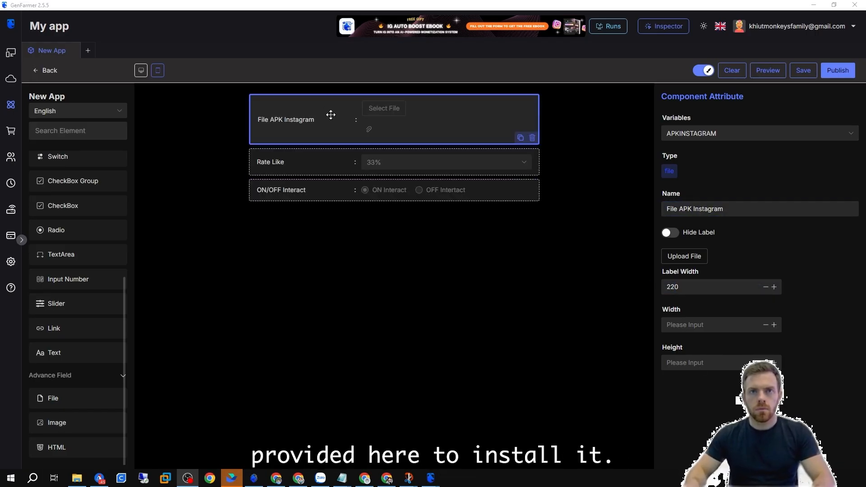
# Add an Image field and an HTML block, then delete the HTML block.
pyautogui.scroll(-1, 89, 361)
pyautogui.moveTo(56, 415); pyautogui.dragTo(336, 227)
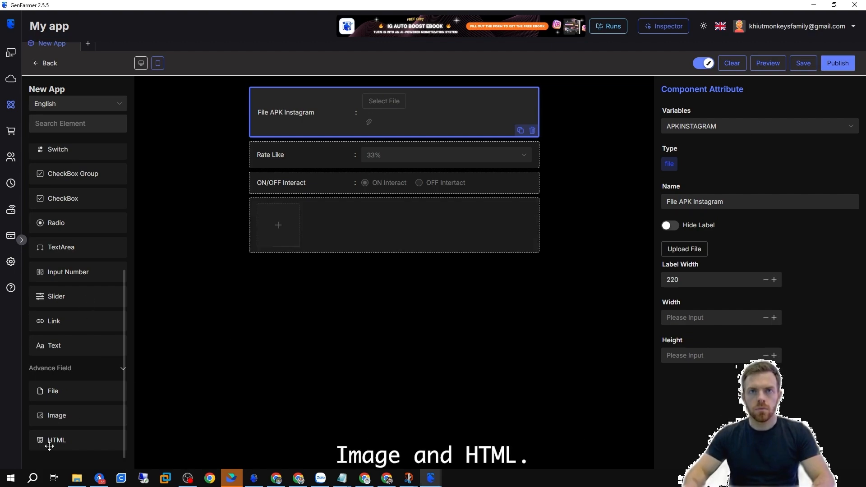
pyautogui.moveTo(54, 440); pyautogui.dragTo(392, 299)
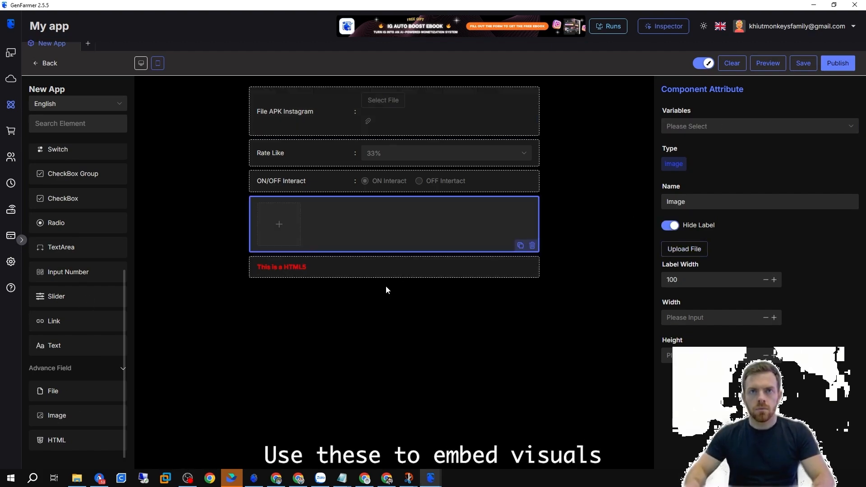
pyautogui.click(386, 273)
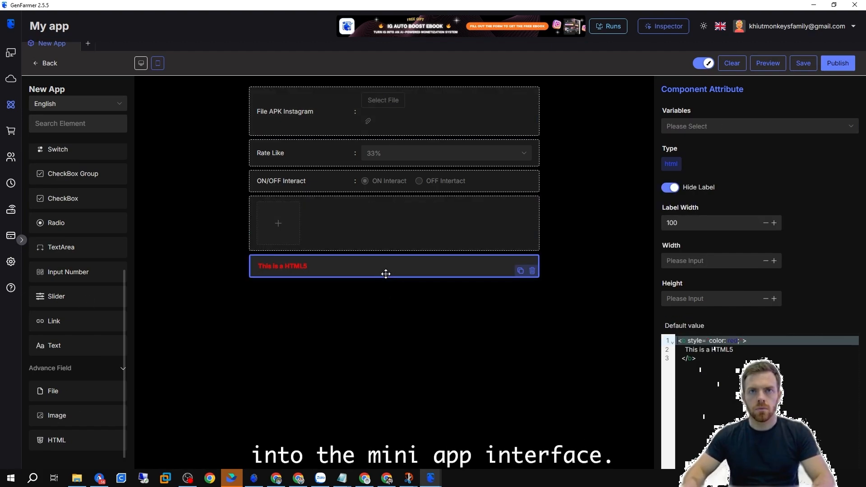
pyautogui.click(531, 270)
# Add a Divider below the File field and an Alert at the top of the form.
pyautogui.scroll(5, 76, 270)
pyautogui.moveTo(58, 171); pyautogui.dragTo(393, 198)
pyautogui.moveTo(54, 196); pyautogui.dragTo(392, 104)
# Set the top alert's title to File APK Instagram.
pyautogui.doubleClick(672, 326)
pyautogui.write('File APK Instagram')
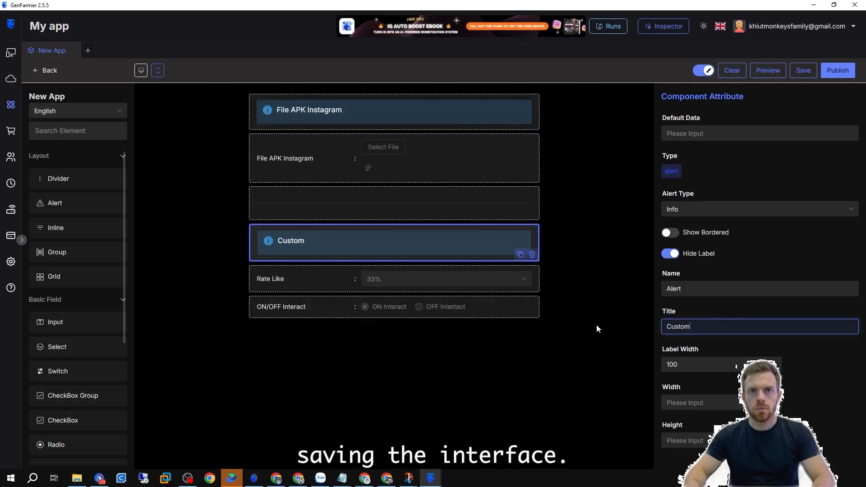
# Add a second alert titled Custom Script above the settings and set its type to Success.
pyautogui.write('Script')
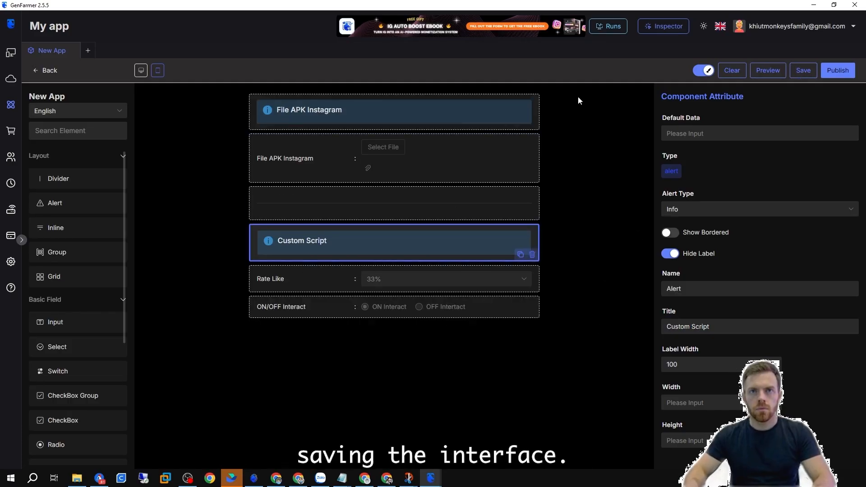
pyautogui.click(721, 210)
pyautogui.click(679, 259)
# Save the mini app and preview the form.
pyautogui.click(803, 70)
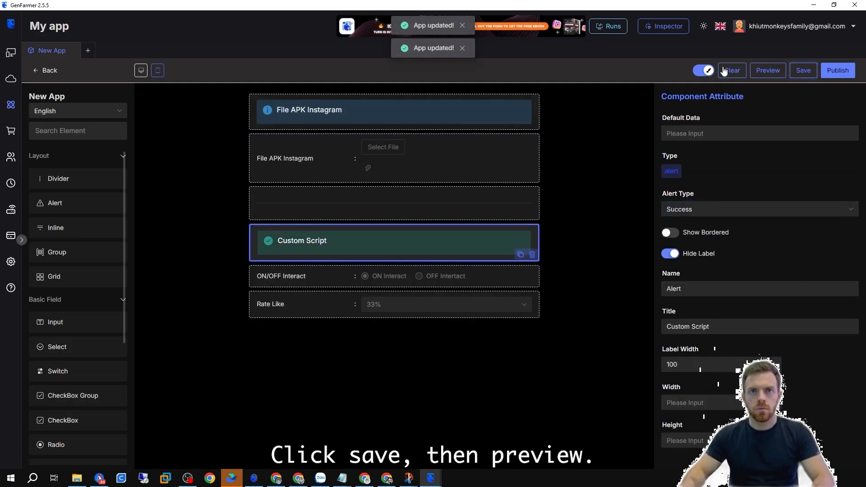
pyautogui.click(767, 71)
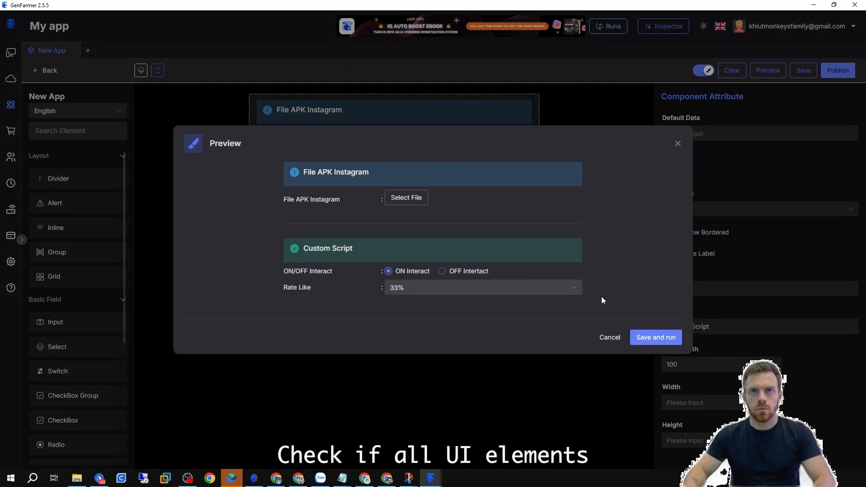
pyautogui.click(610, 347)
# Rename the project Login Instagram, save it and return to the app list.
pyautogui.click(703, 70)
pyautogui.click(72, 97)
pyautogui.write('Login Instar')
pyautogui.press('BackSpace')
pyautogui.write('gram')
pyautogui.click(525, 306)
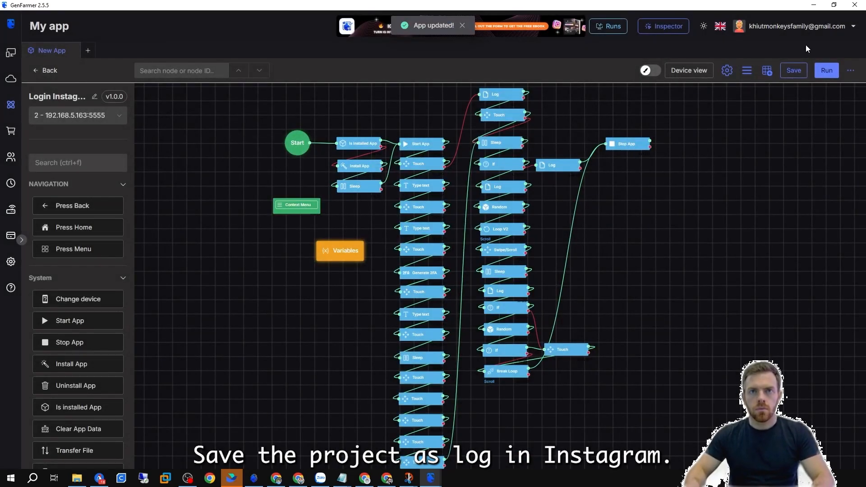
pyautogui.click(793, 70)
pyautogui.click(45, 71)
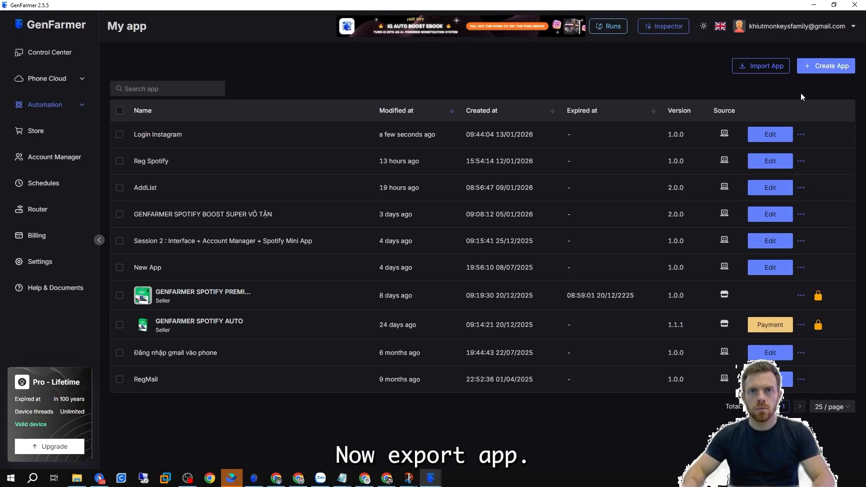
pyautogui.moveTo(800, 138)
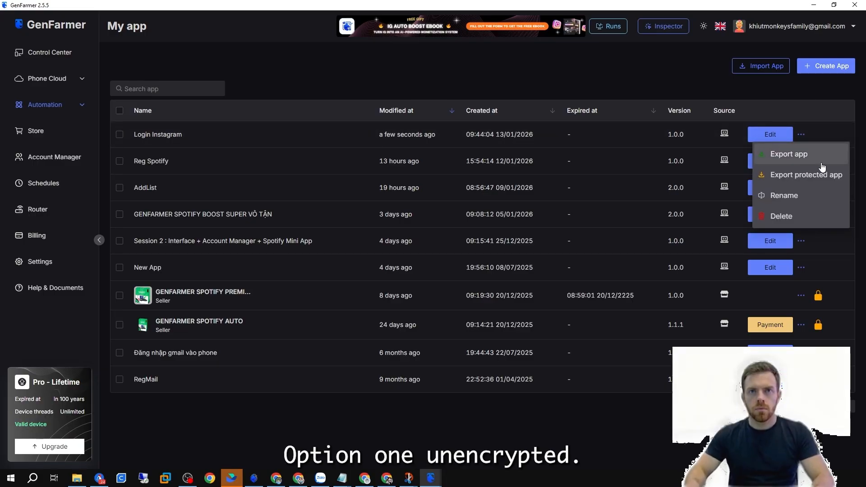